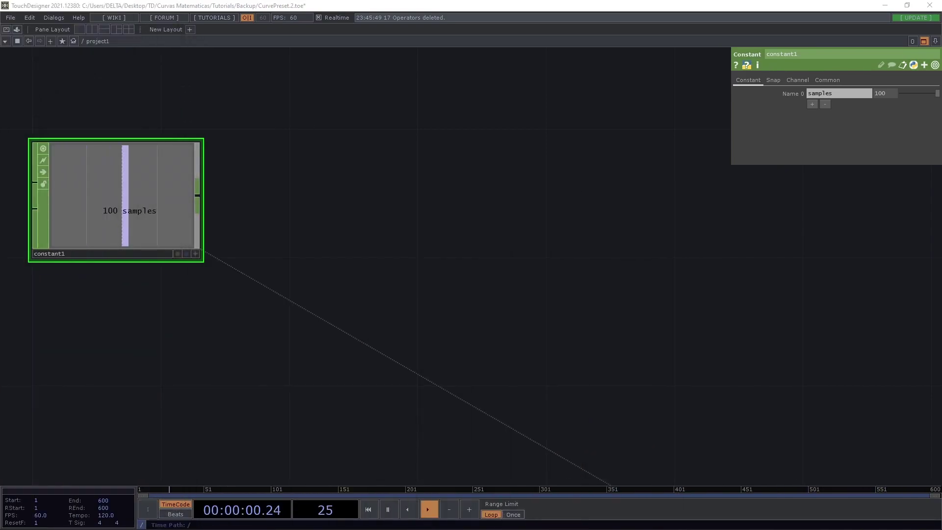
Add two channels named a and b to the Constant CHOP and set both values to 1.
drag(259, 249, 434, 223)
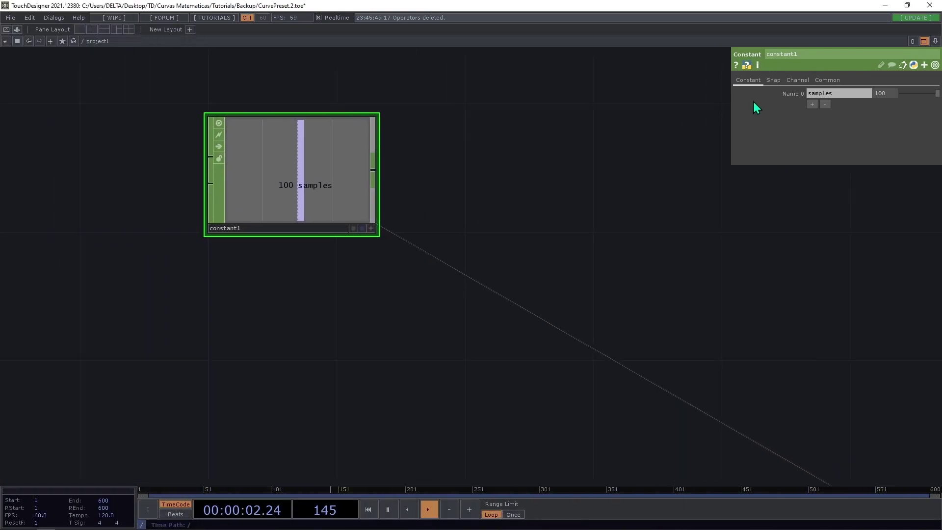
click(812, 104)
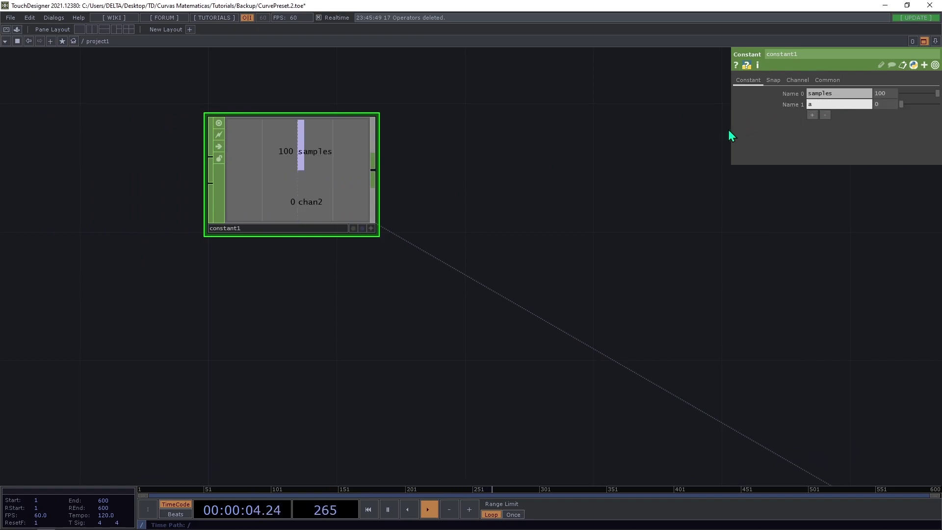
click(813, 115)
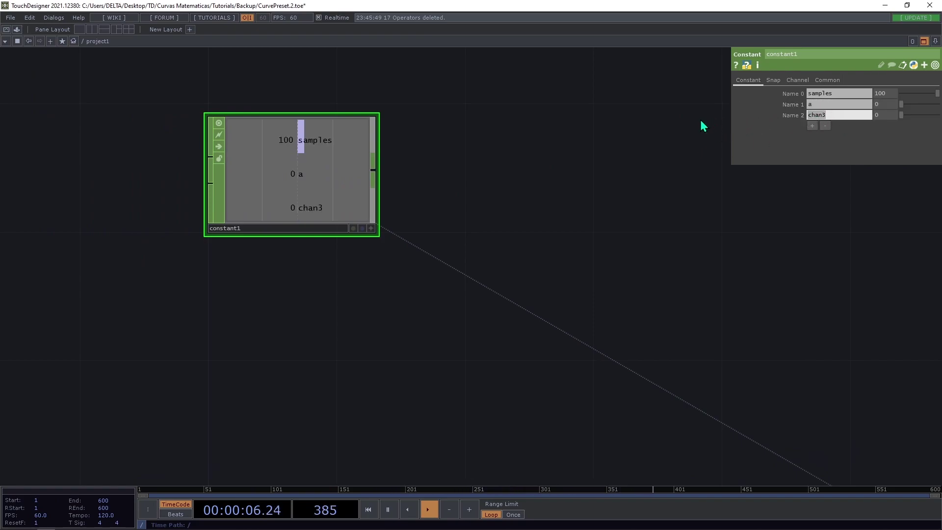
text(b)
key(Return)
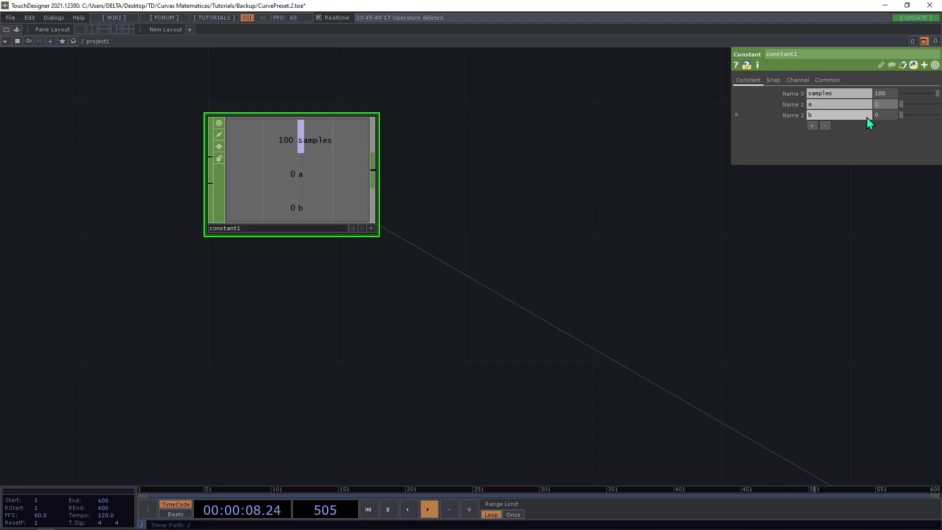
text(1)
key(Tab)
key(Return)
Create a Pattern CHOP below the Constant CHOP.
drag(400, 377, 398, 249)
key(Tab)
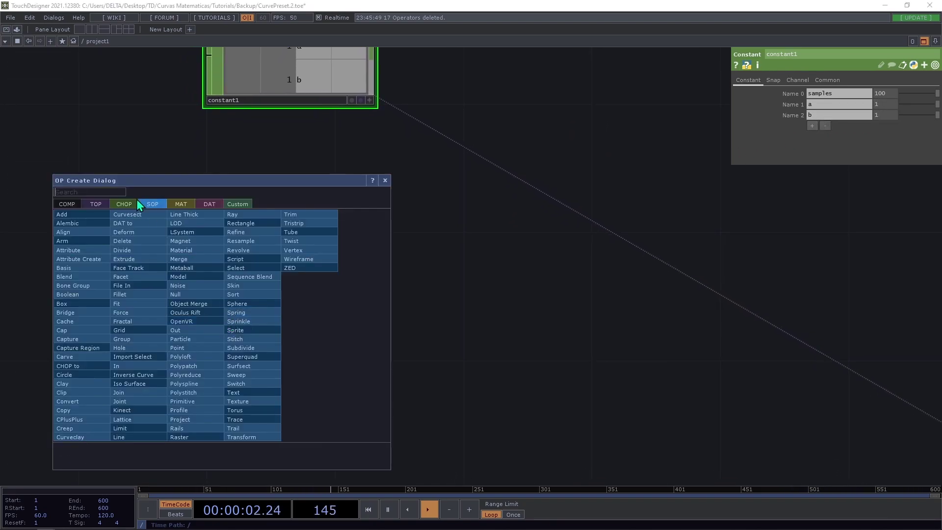
click(117, 202)
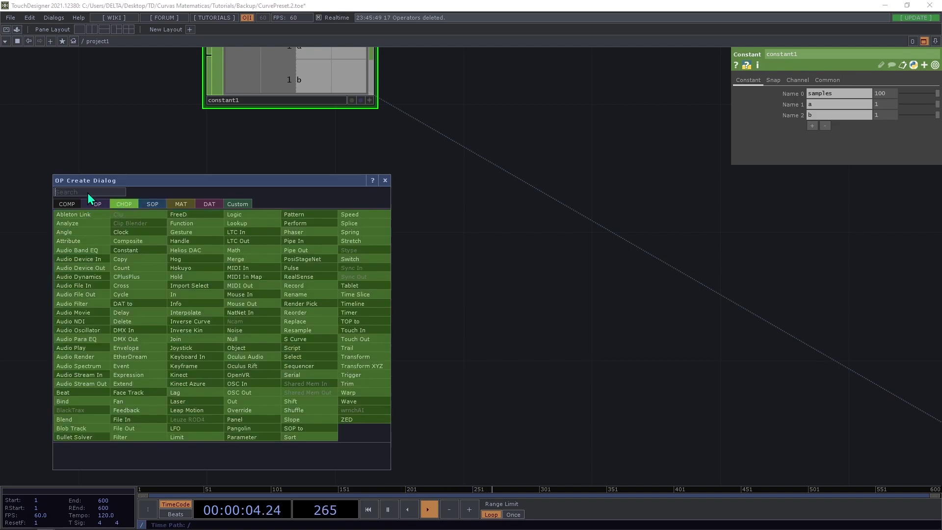
text(patt)
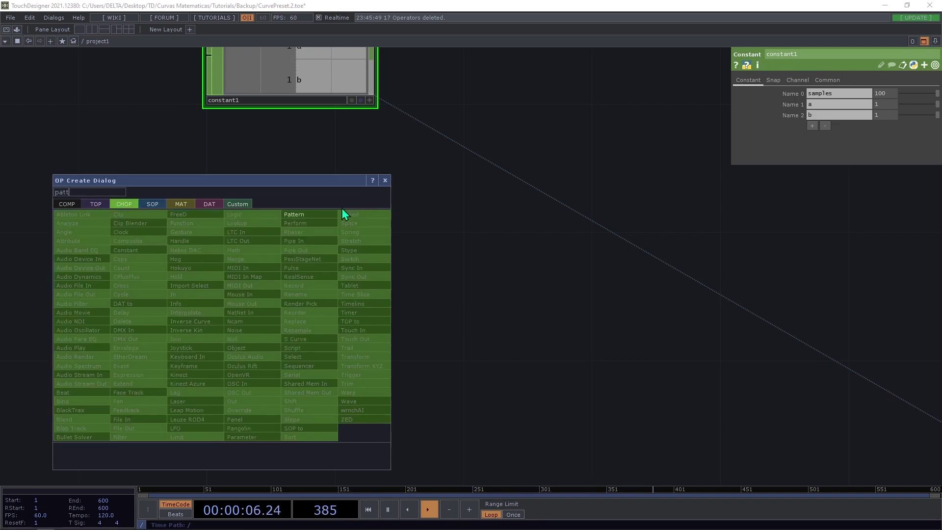
key(Return)
click(284, 307)
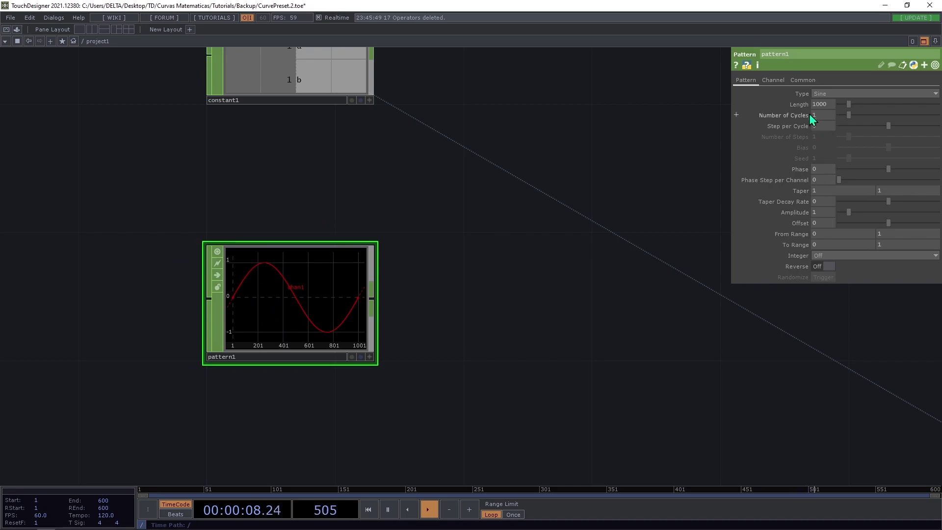
Set the pattern's type to Ramp and drive its Length with the Constant CHOP's samples channel.
click(832, 94)
click(831, 139)
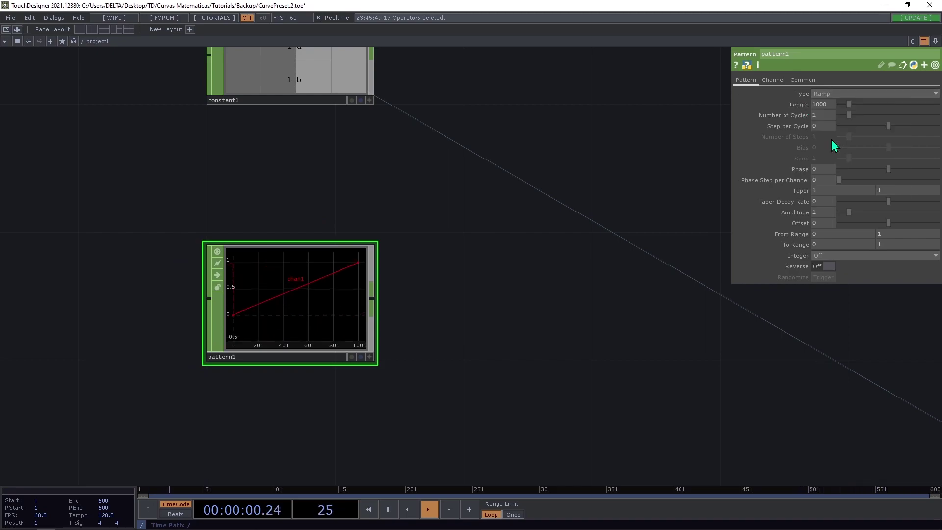
scroll(491, 182, up, 3)
drag(304, 127, 831, 107)
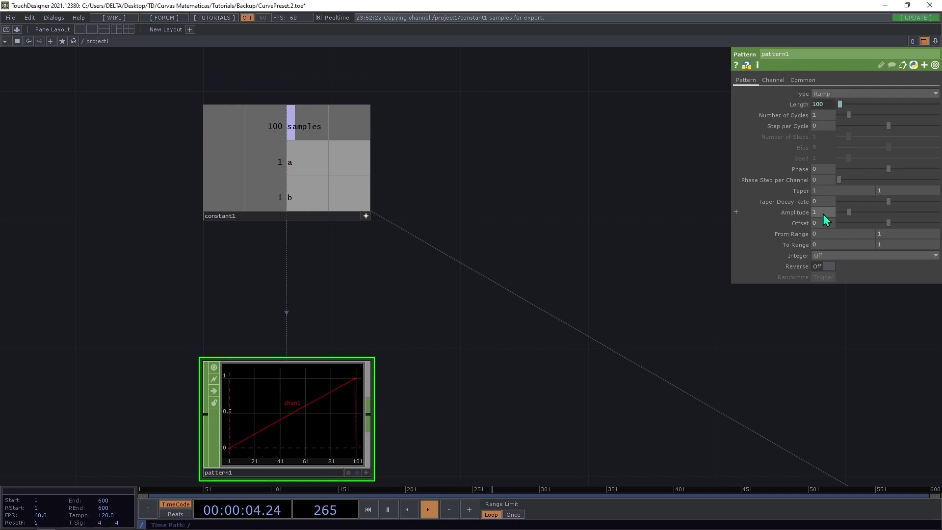
Set the upper To Range value of the pattern to math.pi*2.
text(matj)
key(BackSpace)
text(h)
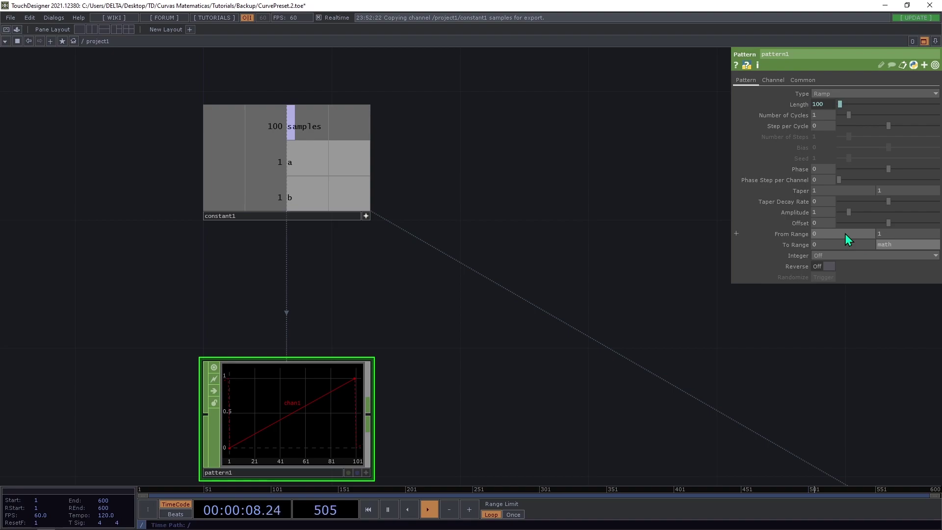
text(.pi*2)
key(Return)
Rename the pattern's channel as t.
drag(406, 354, 371, 256)
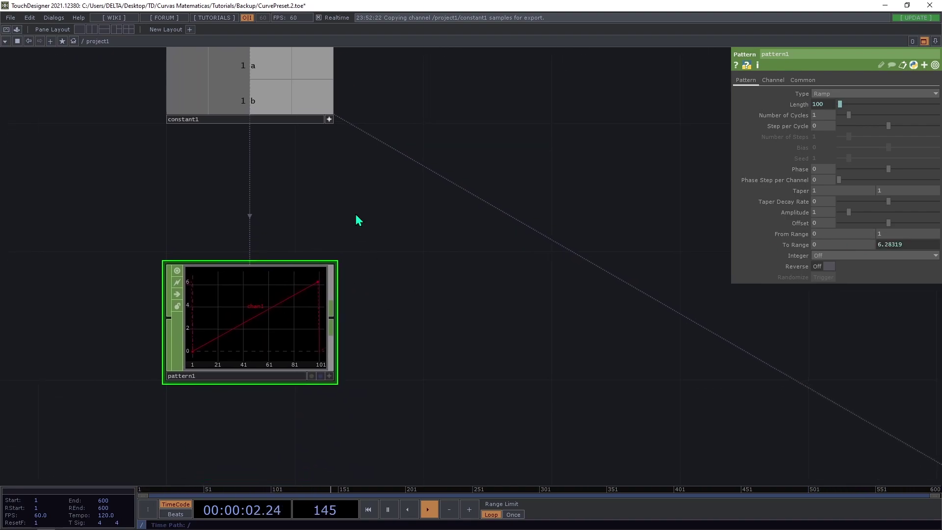
click(774, 80)
click(834, 93)
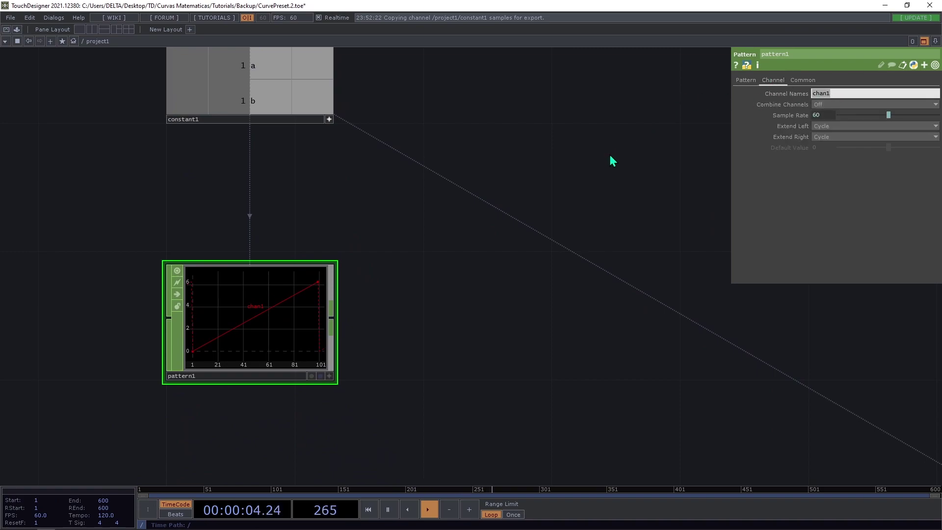
drag(523, 131, 483, 81)
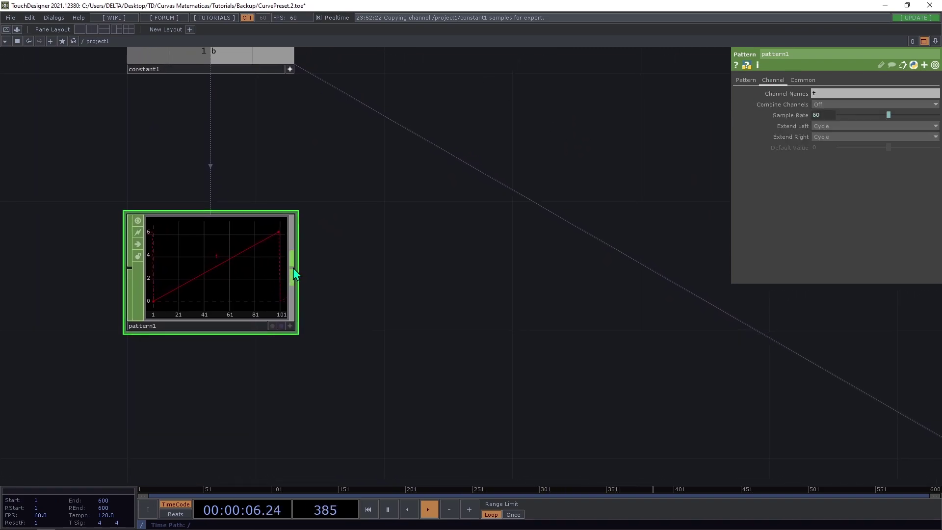
right_click(293, 269)
click(269, 174)
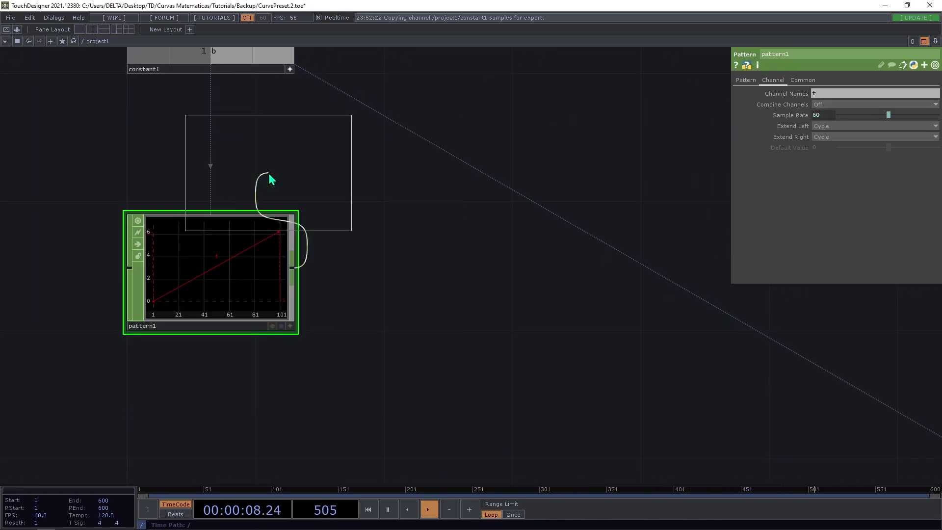
key(Escape)
Add a Function CHOP connected to the pattern's output.
right_click(294, 268)
text(f)
click(266, 173)
click(398, 269)
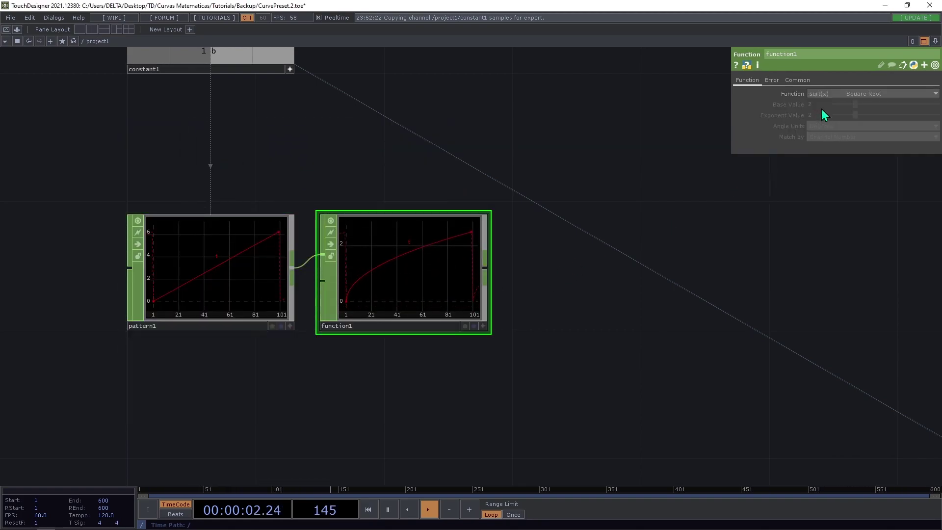
Set the new Function CHOP to cosine with angle units in radians.
click(839, 94)
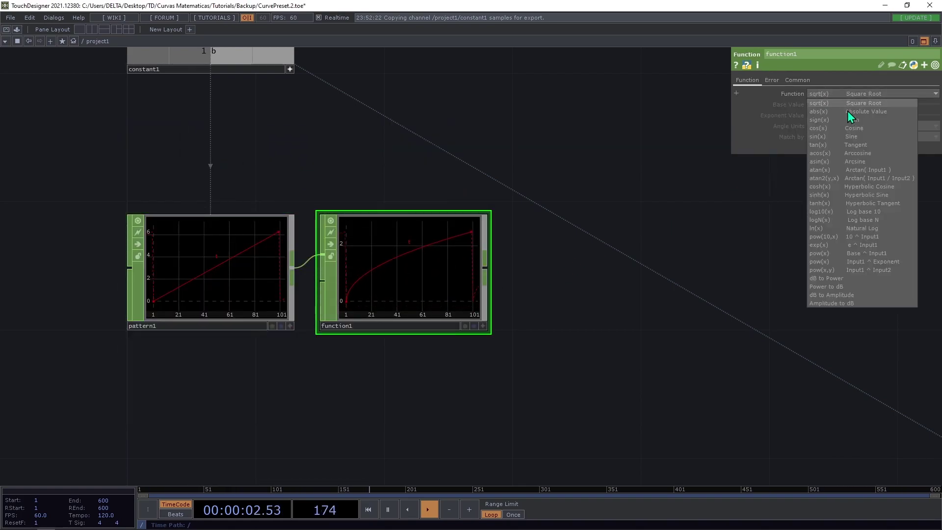
click(884, 130)
click(880, 127)
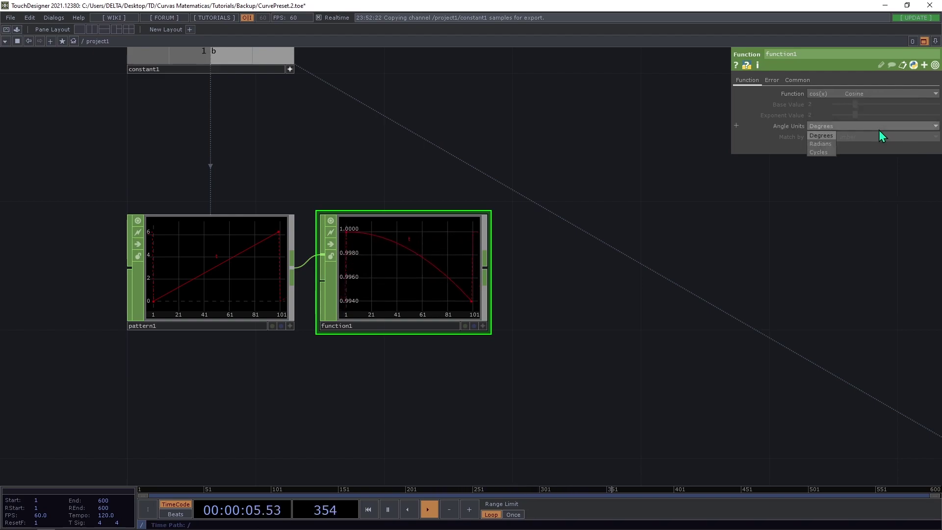
click(830, 144)
Paste a copy of the cosine Function CHOP below it and change the copy's function to tangent.
drag(648, 259, 639, 230)
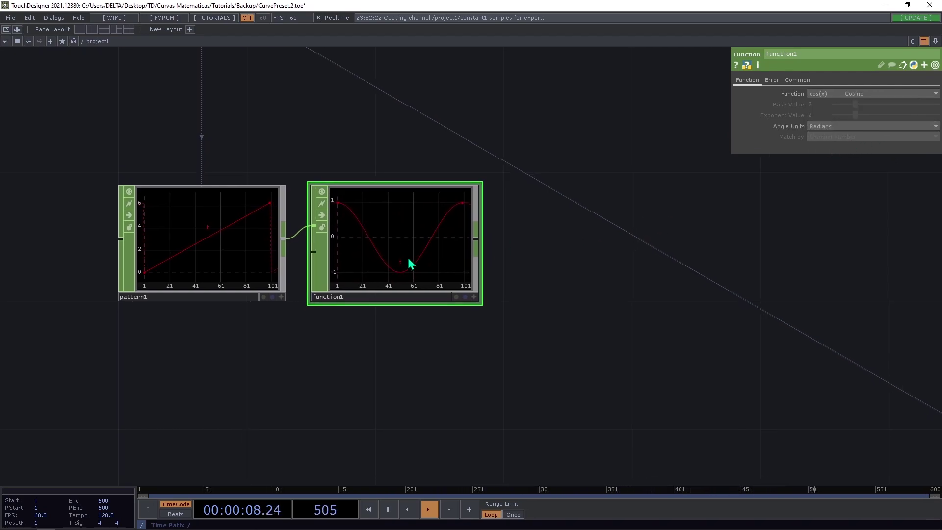
key(ctrl+v)
click(421, 342)
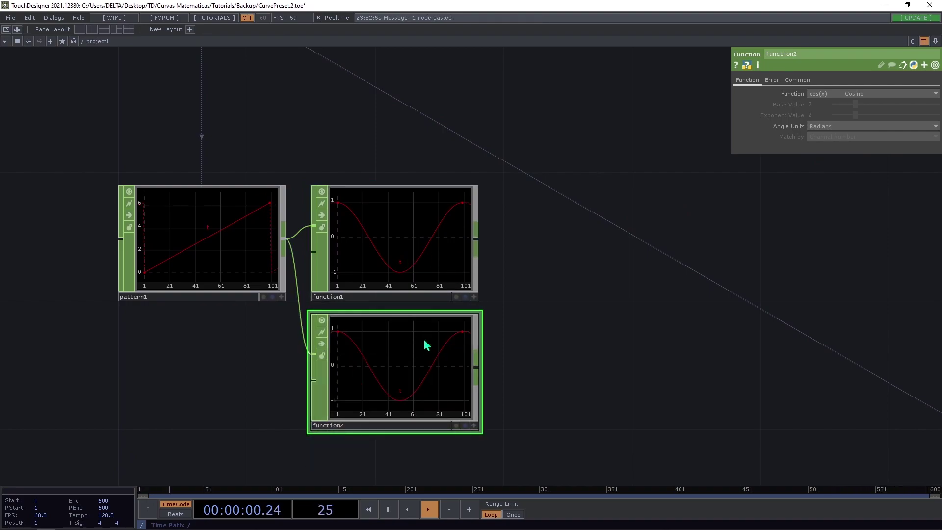
click(826, 93)
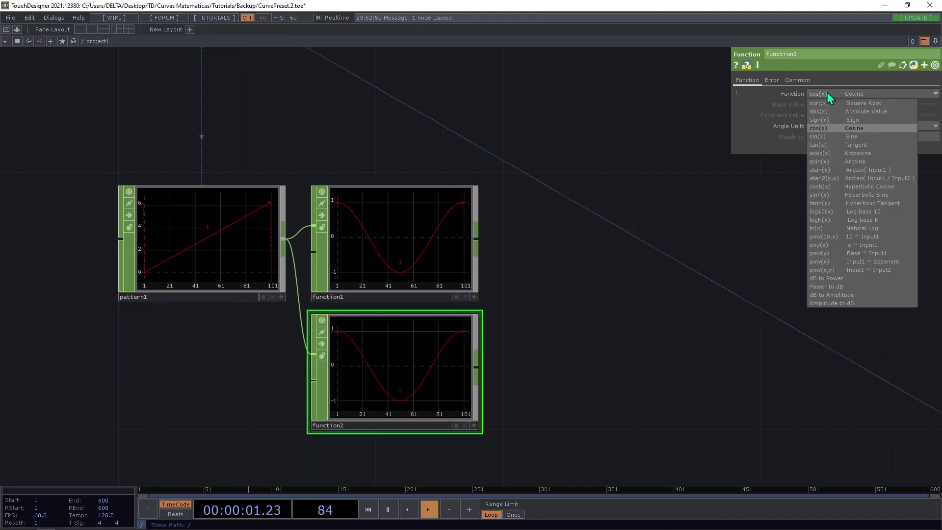
click(866, 145)
Add a Math CHOP after the cosine function and set its Channel Pre OP to Inverse.
drag(589, 274, 498, 271)
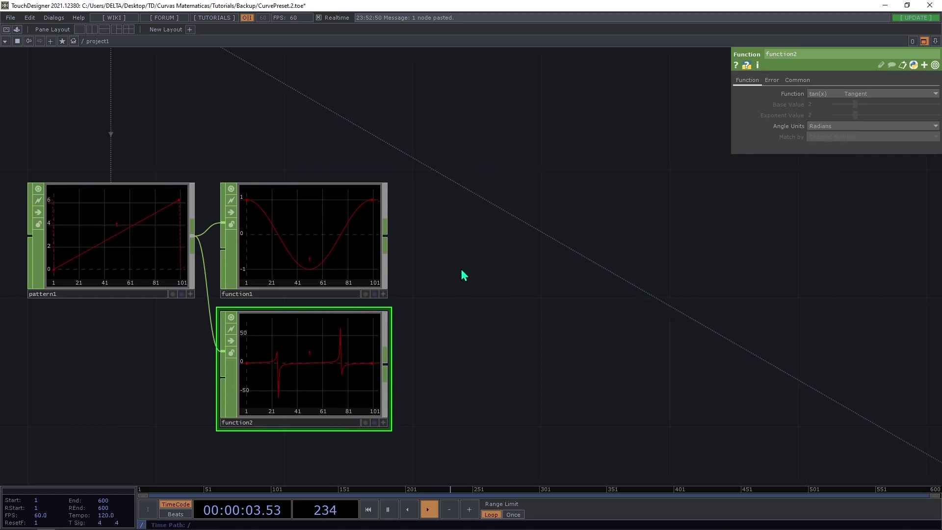
click(390, 240)
right_click(388, 239)
text(math)
click(423, 168)
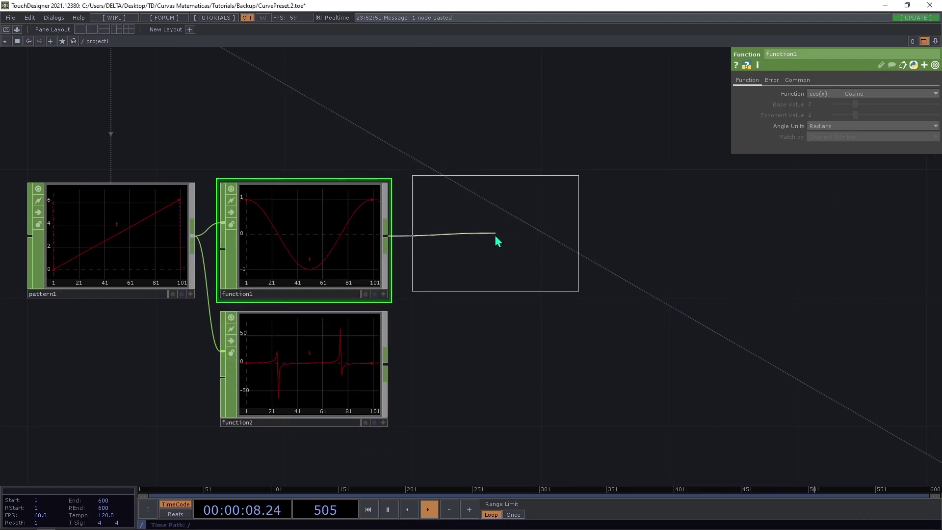
click(496, 233)
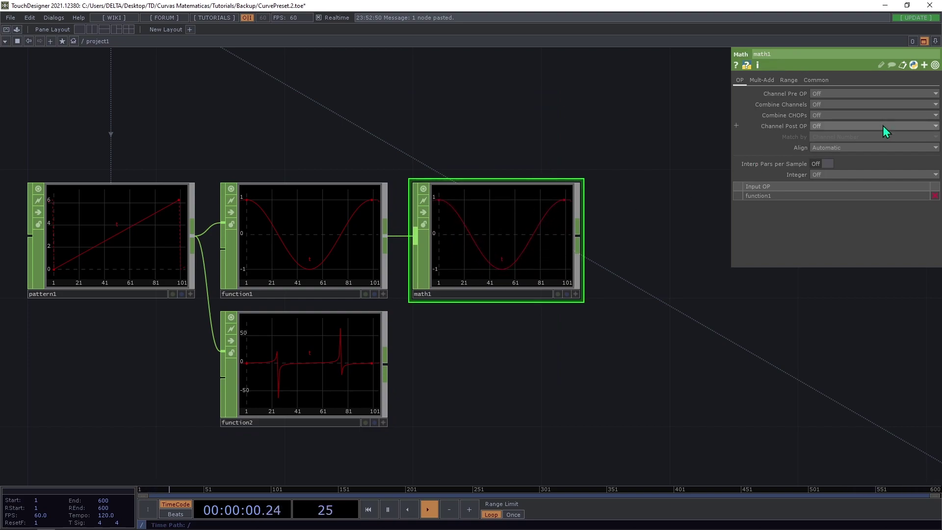
click(842, 94)
click(827, 143)
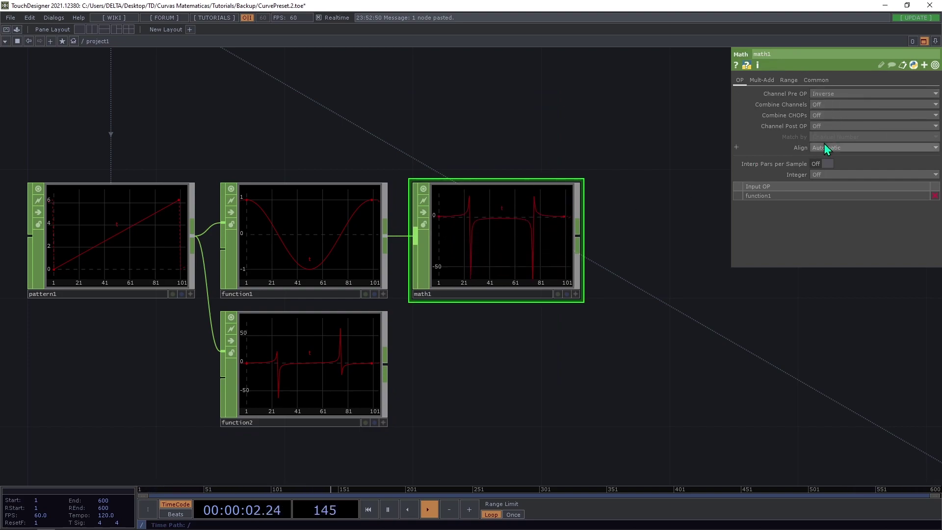
Drive the inverse Math CHOP's Multiply value with the Constant CHOP's channel a.
click(763, 80)
drag(455, 84, 498, 269)
drag(196, 167, 769, 129)
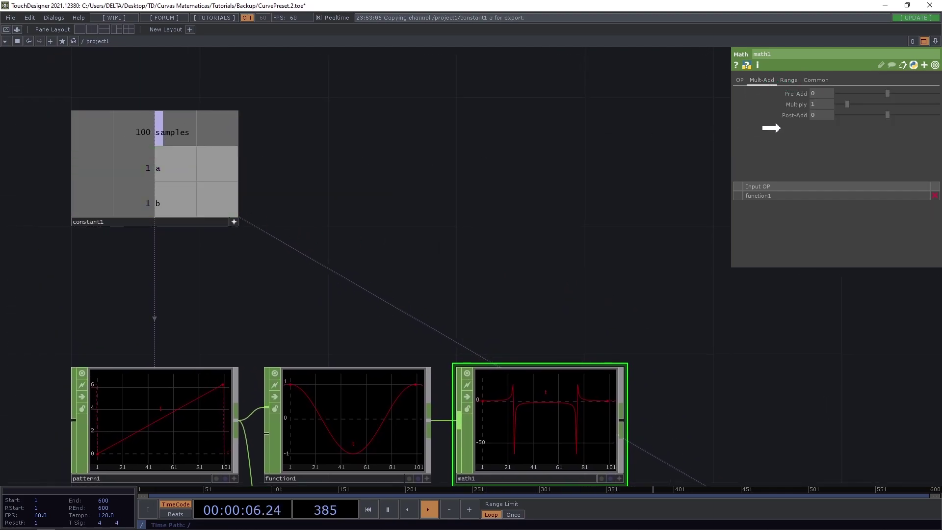
drag(830, 104, 830, 105)
click(833, 102)
Add a second Math CHOP connected to the tangent function's output.
drag(466, 199, 370, 48)
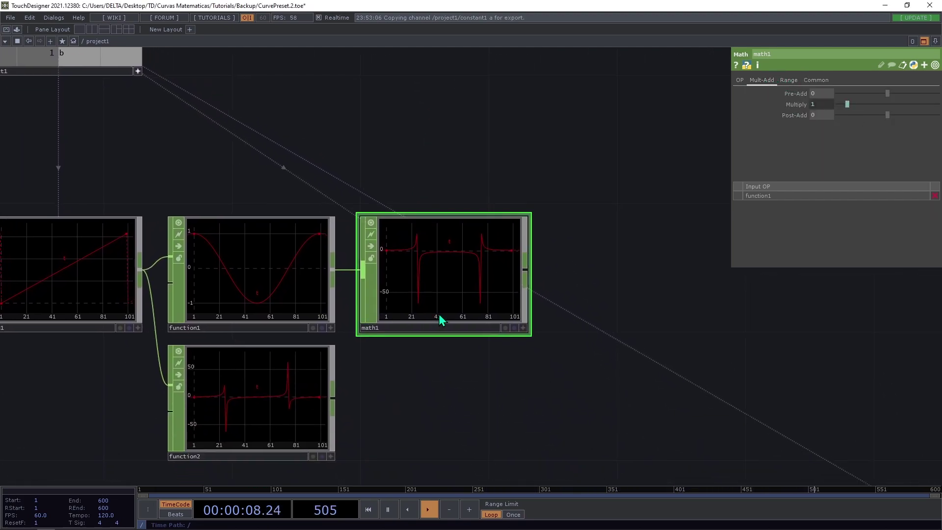
drag(510, 377, 533, 349)
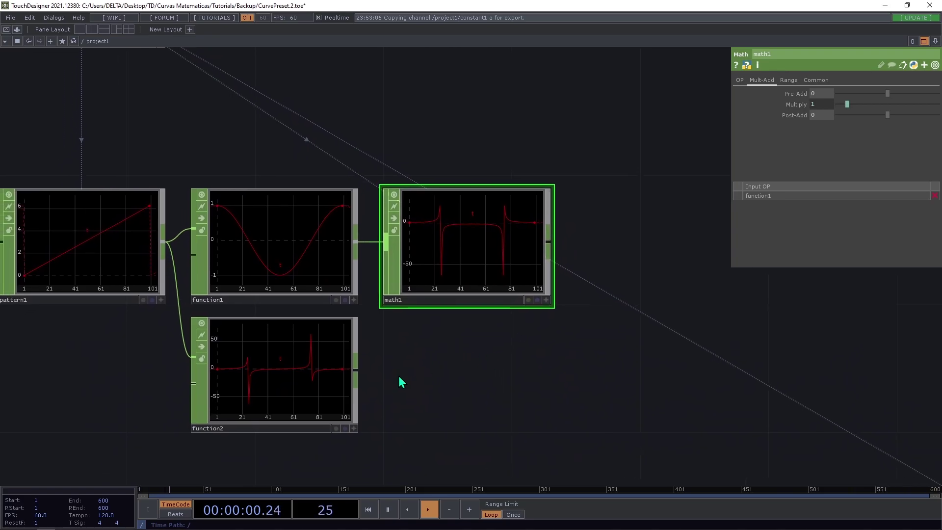
right_click(356, 371)
click(383, 314)
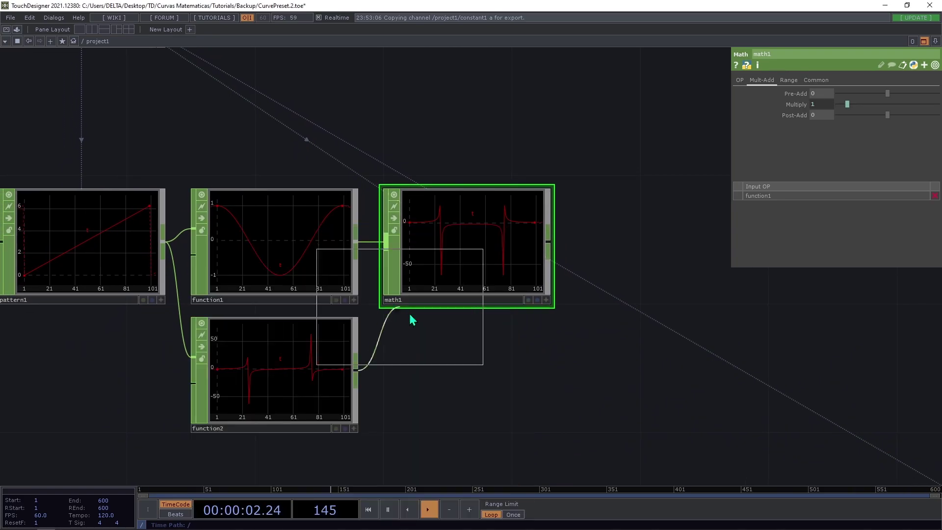
click(471, 367)
Drive the second Math CHOP's Multiply value with the Constant CHOP's channel b.
drag(351, 120, 467, 260)
drag(283, 164, 762, 80)
drag(813, 102, 816, 103)
click(833, 104)
Add a Merge CHOP after the first Math CHOP and connect the second Math CHOP to it as well.
drag(534, 128, 449, 69)
drag(578, 254, 429, 236)
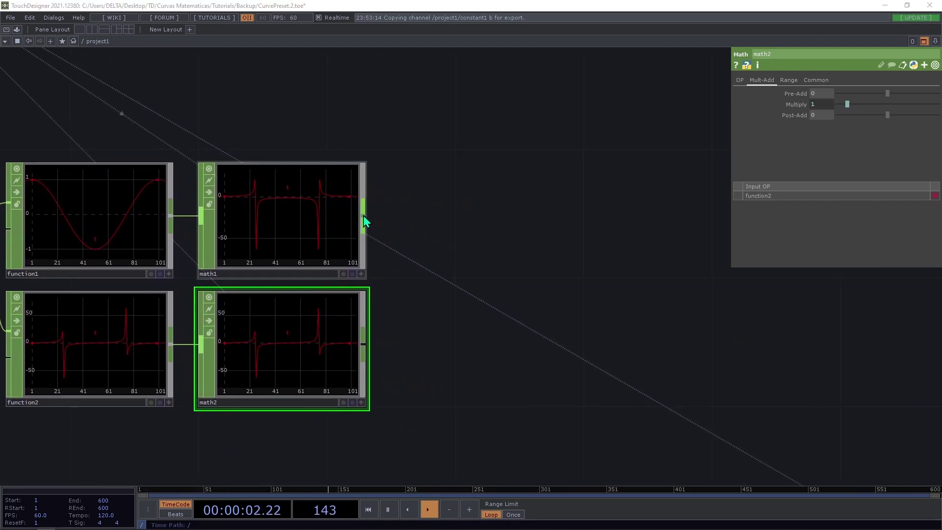
click(366, 219)
text(mer)
click(405, 154)
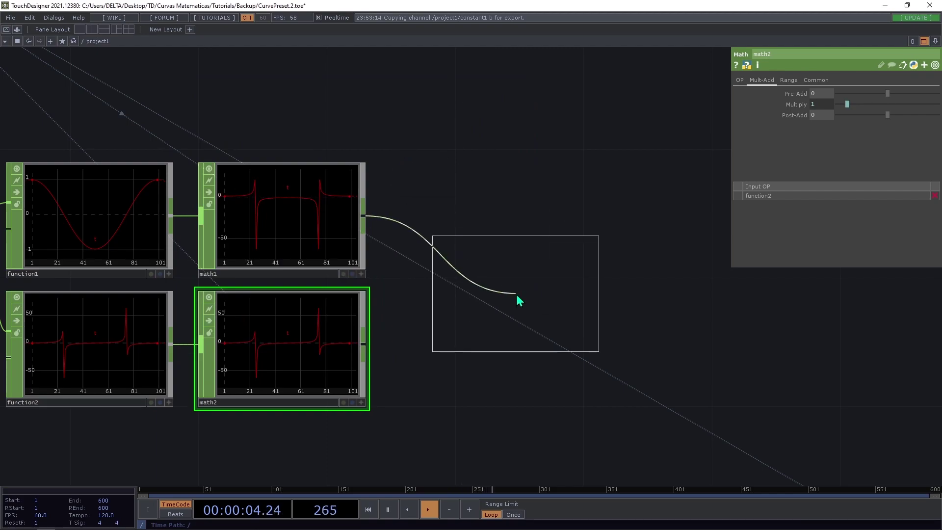
click(505, 290)
drag(362, 344, 481, 304)
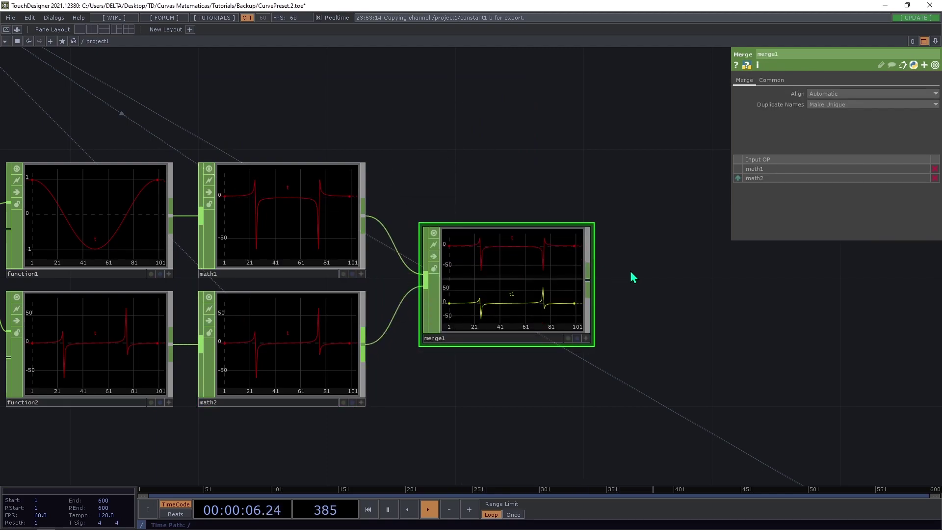
Add a Rename CHOP connected to the Merge CHOP's output.
click(591, 282)
text(re)
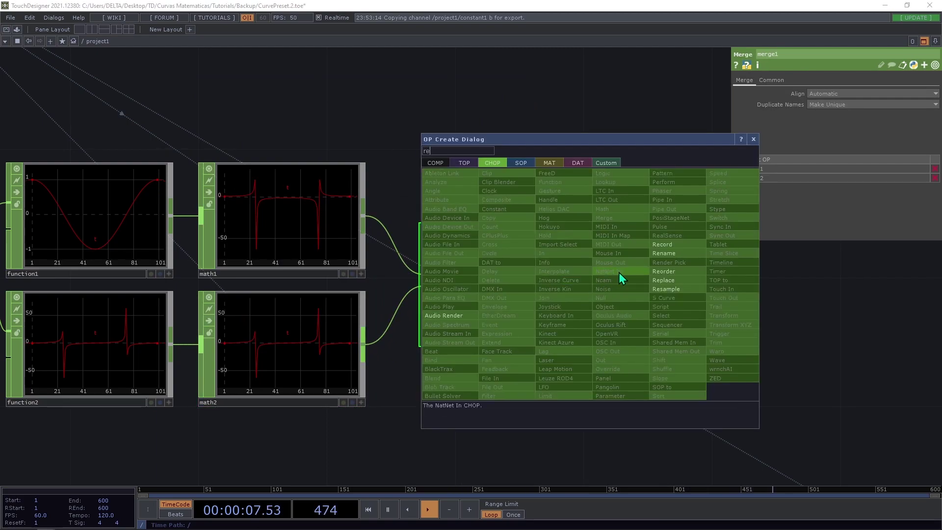
click(674, 255)
click(694, 290)
Append a Null CHOP after the Rename CHOP.
drag(871, 399, 582, 382)
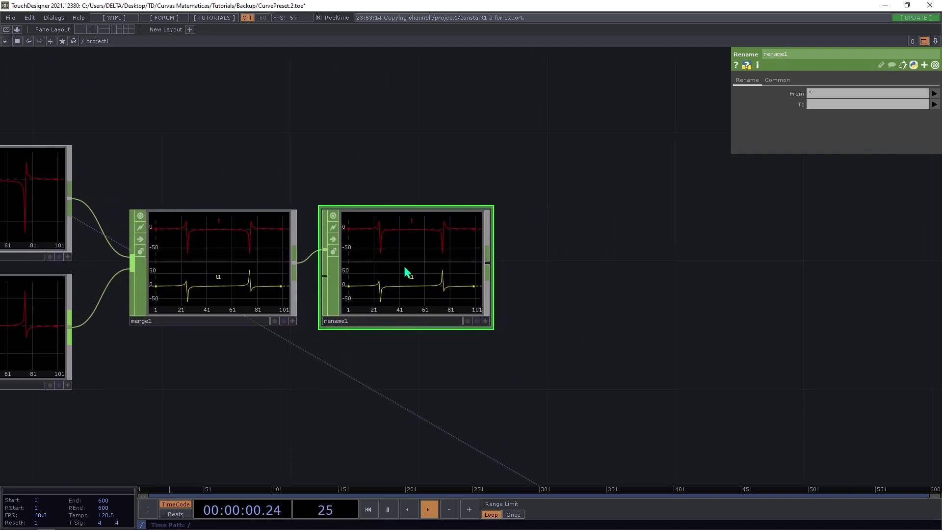
key(alt+n)
click(600, 267)
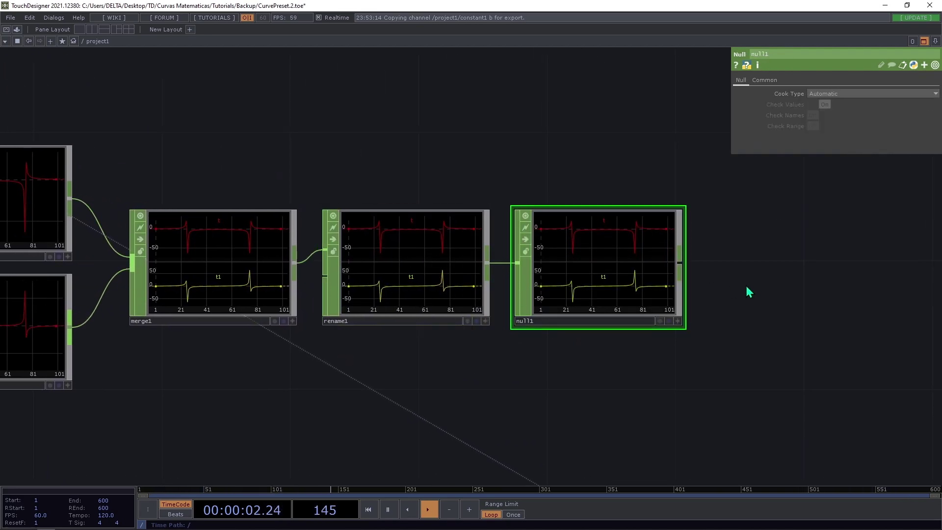
Create a CHOP to SOP from the Null CHOP's output and place it just above the Null.
mouse_move(678, 266)
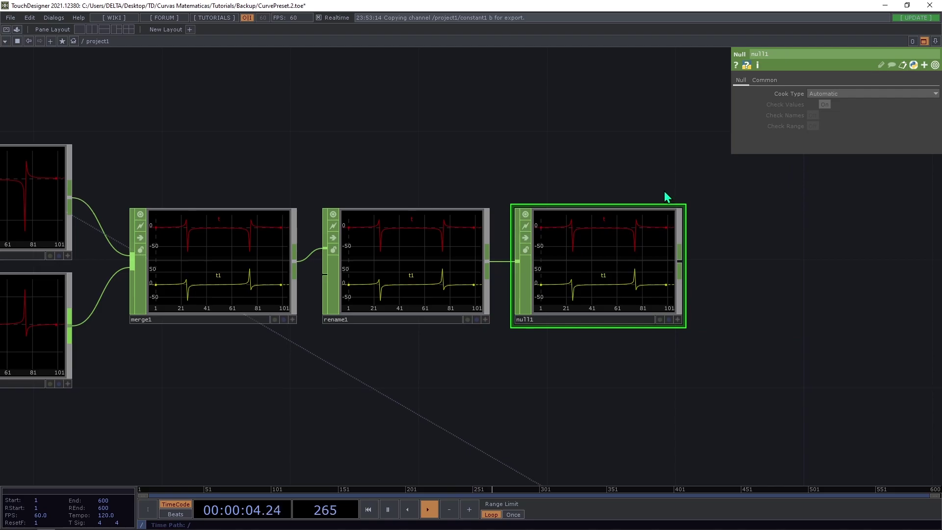
right_click(682, 265)
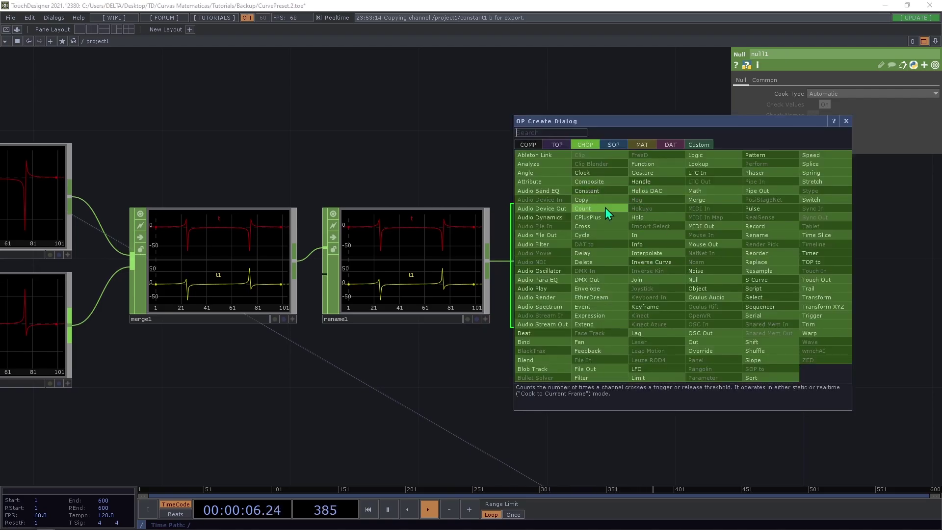
click(613, 145)
click(532, 155)
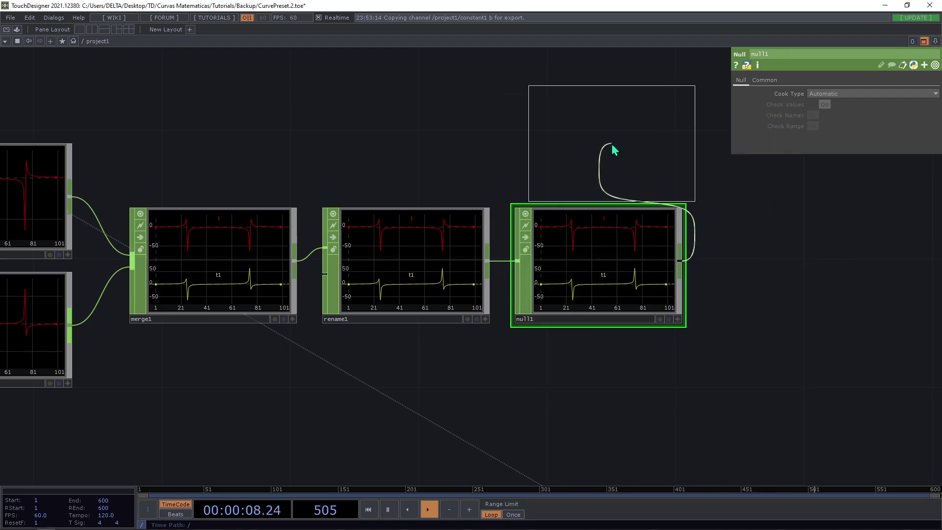
click(609, 149)
Set the Rename CHOP's To names to tx ty.
drag(416, 126, 469, 138)
scroll(471, 139, down, 3)
drag(409, 132, 483, 120)
click(536, 210)
click(817, 105)
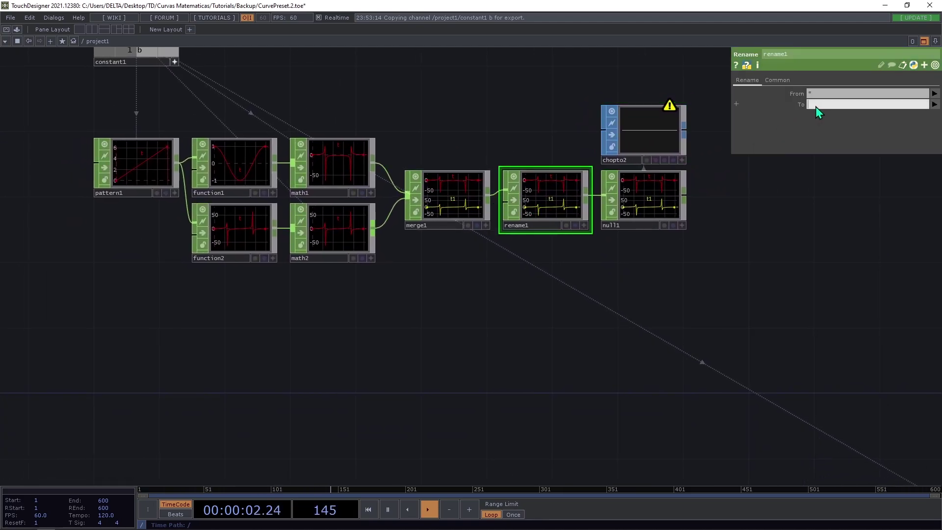
text(tx ty)
key(Return)
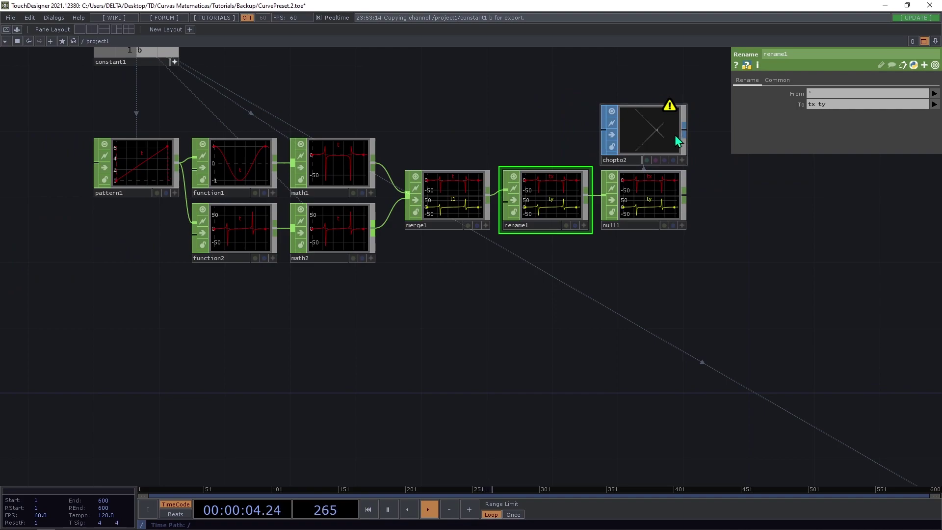
Set the CHOP to SOP's Channel Scope to tx ty and its Attribute Scope to P(0) P(1).
click(676, 134)
click(866, 140)
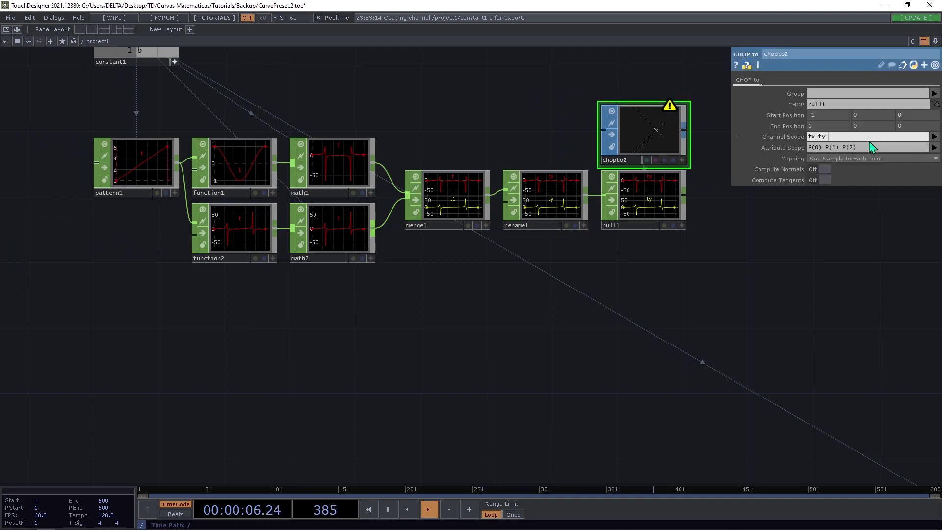
click(872, 147)
key(Return)
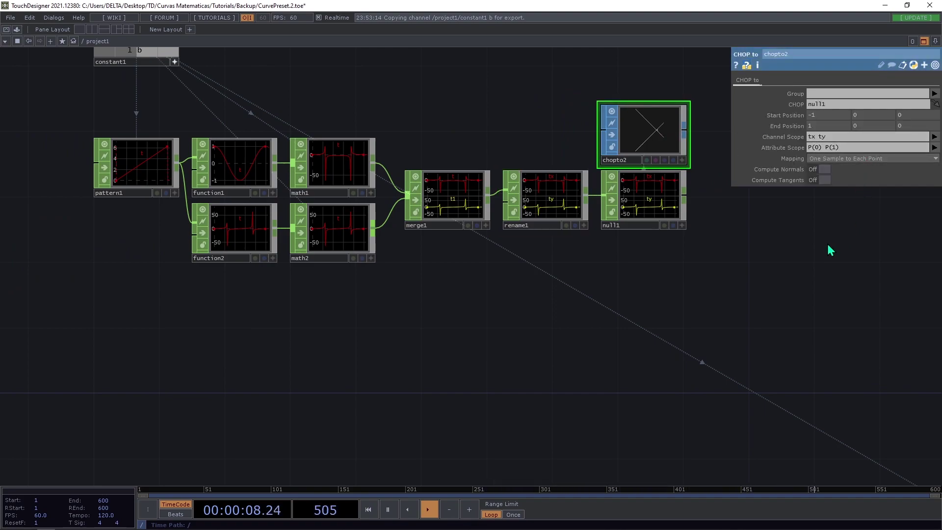
Add a Circle SOP in the empty area beside the Null CHOP.
drag(818, 228, 685, 234)
drag(582, 217, 428, 248)
key(Tab)
text(c)
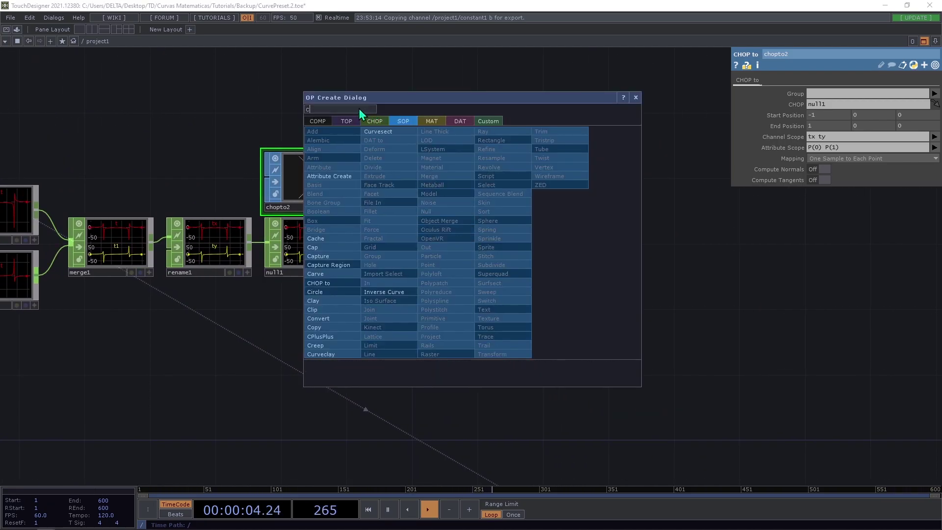
click(348, 121)
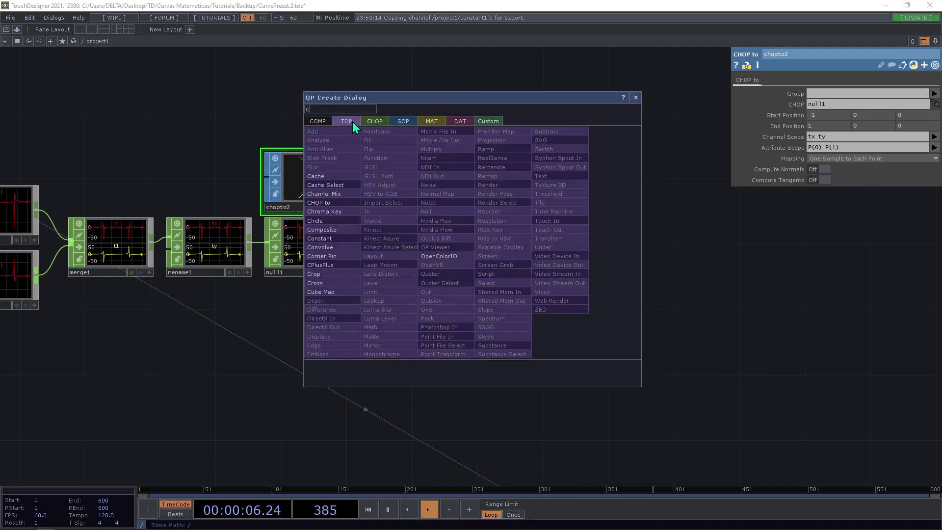
click(392, 122)
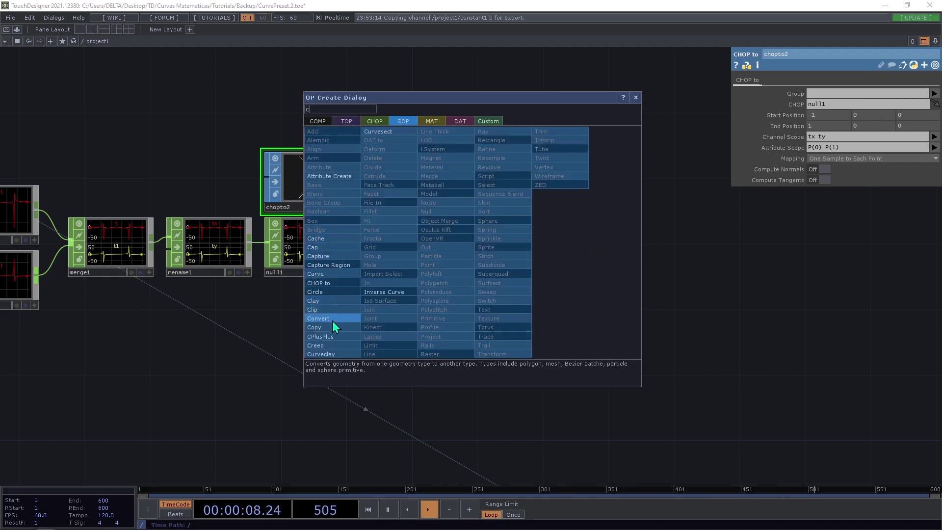
click(330, 285)
click(460, 248)
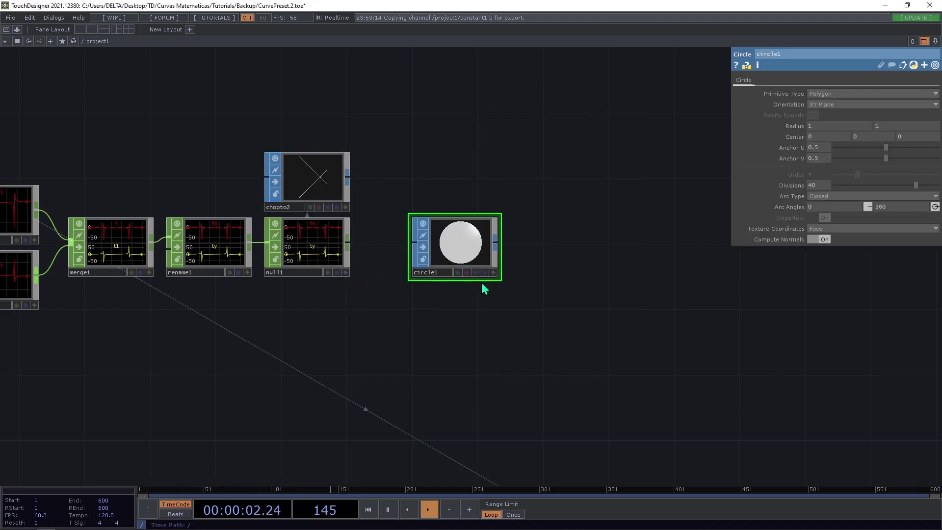
Append a Transform SOP to the Circle SOP.
click(496, 241)
text(tr)
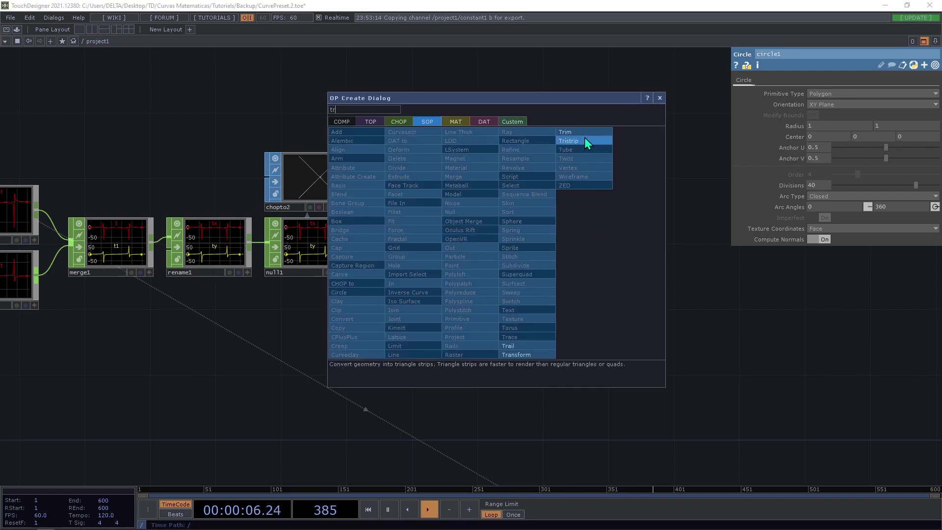
click(542, 352)
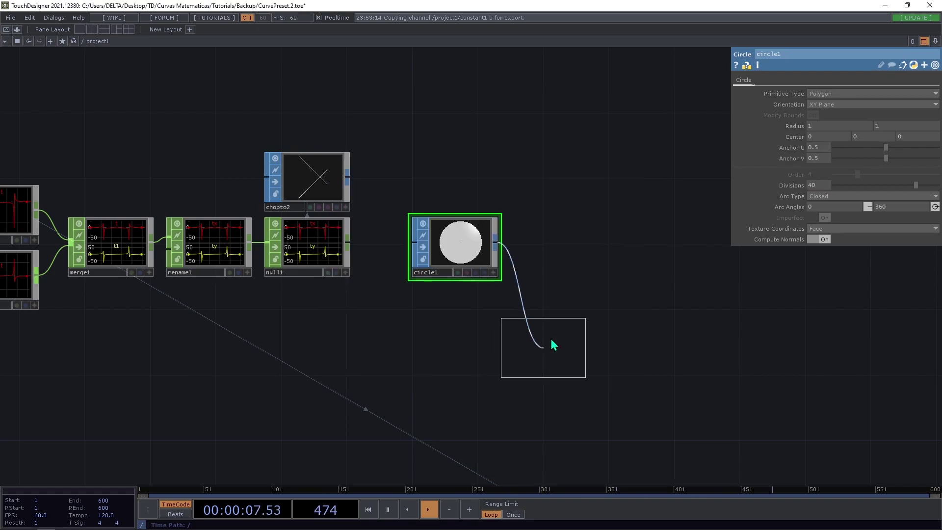
click(572, 244)
Append a Geometry COMP to the Transform SOP and line it up with the circle chain.
click(592, 242)
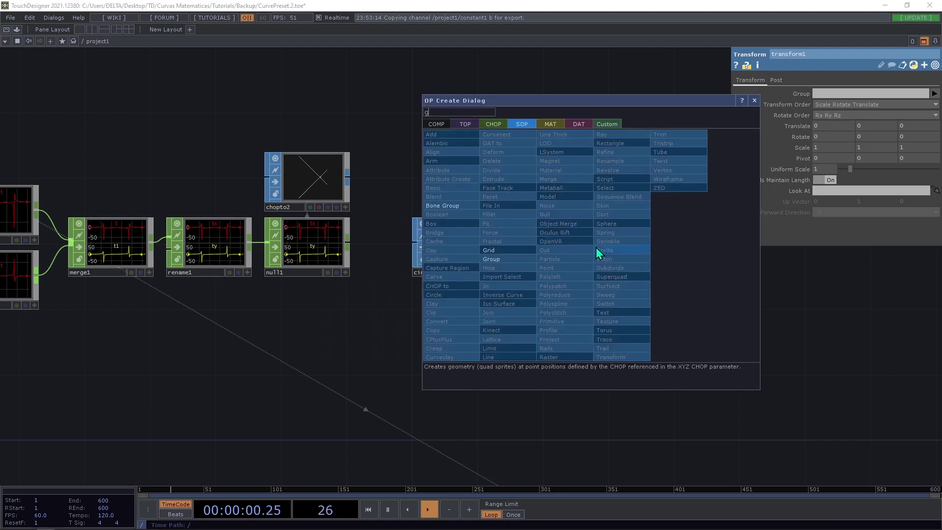
click(436, 124)
text(g)
click(453, 207)
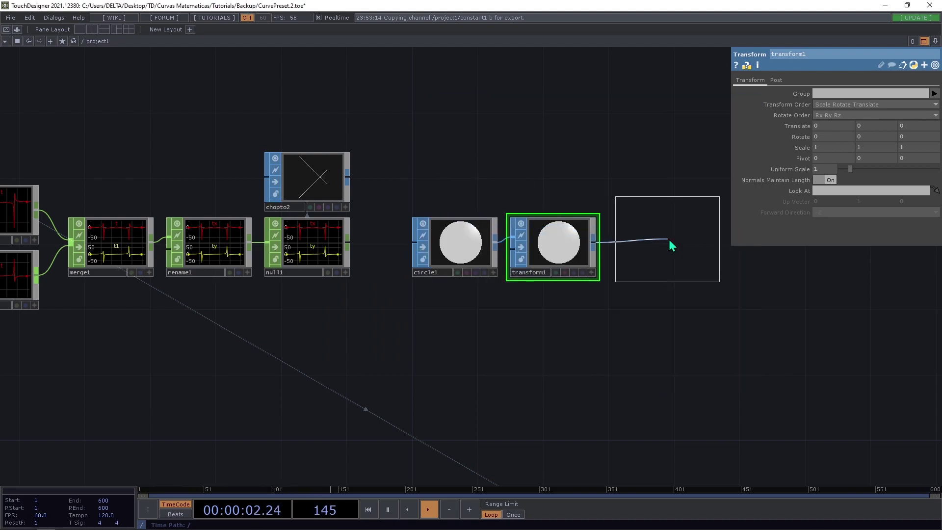
click(670, 245)
drag(553, 346, 273, 353)
drag(396, 250, 401, 238)
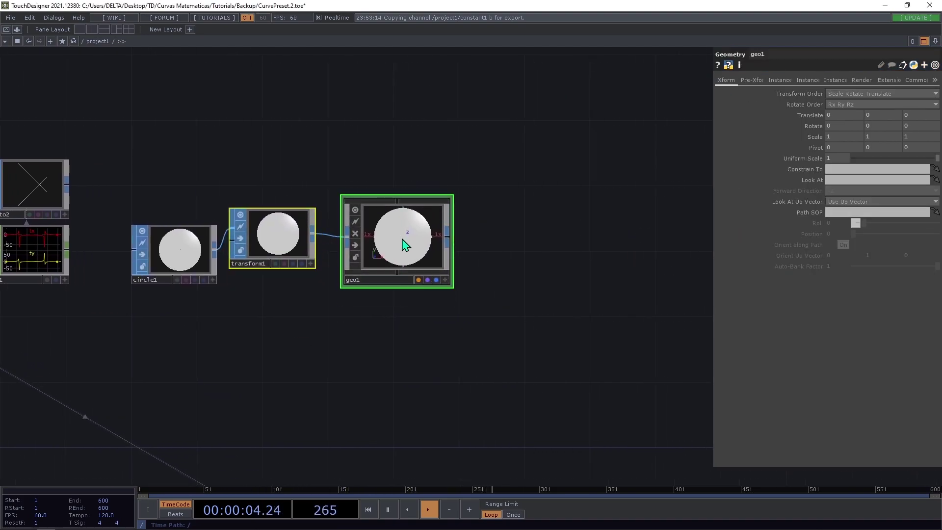
drag(289, 247, 290, 267)
click(392, 198)
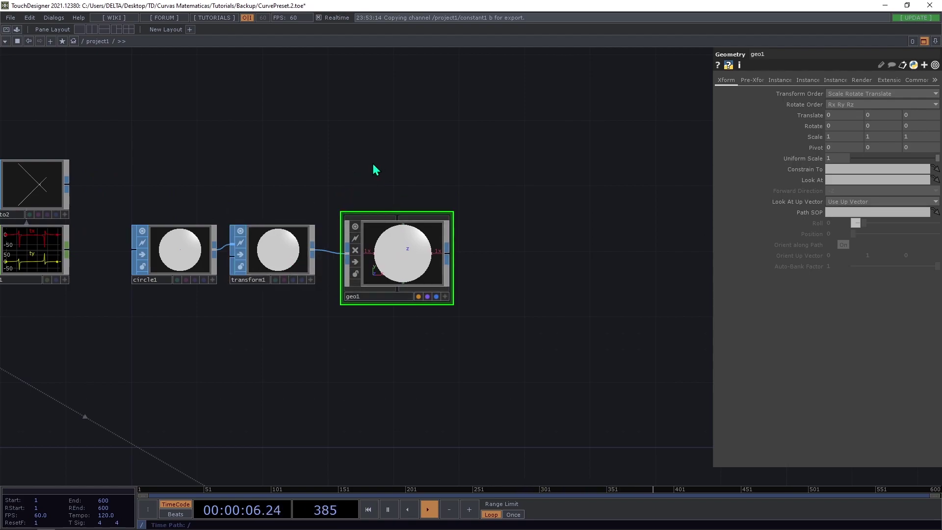
Add a Camera COMP above the Geometry COMP.
key(Tab)
click(216, 99)
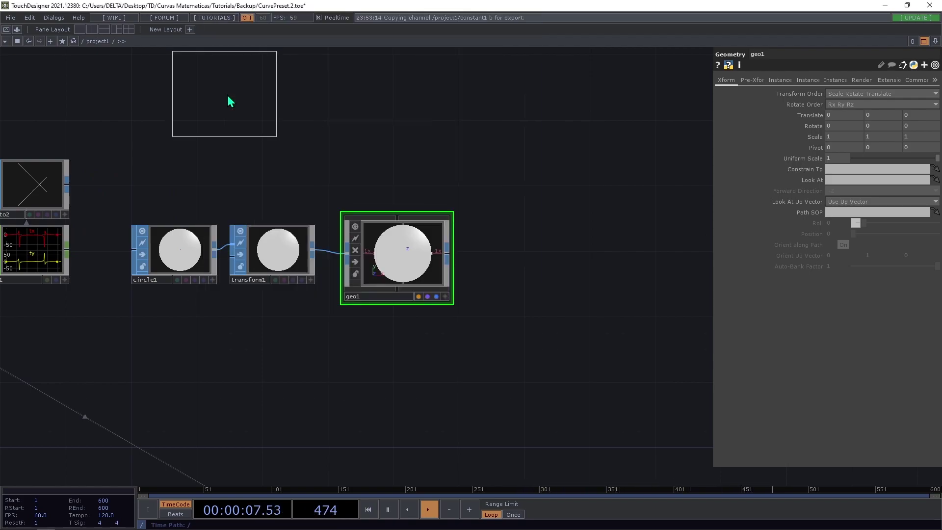
click(404, 166)
Add a Light COMP above the Camera COMP.
key(Tab)
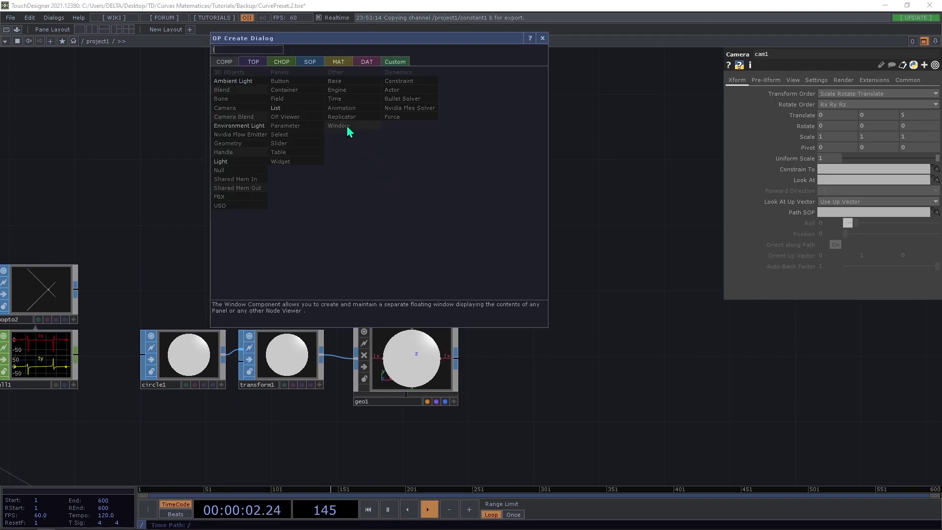
click(239, 162)
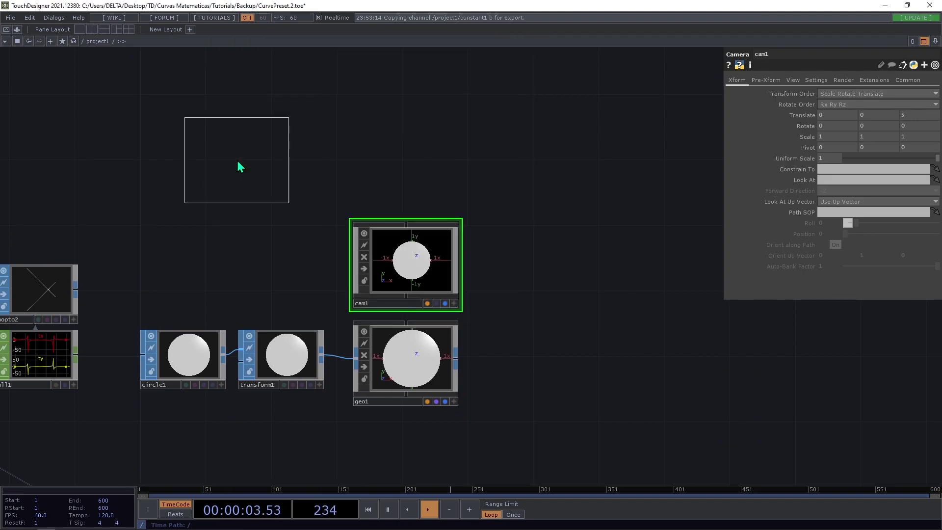
click(412, 172)
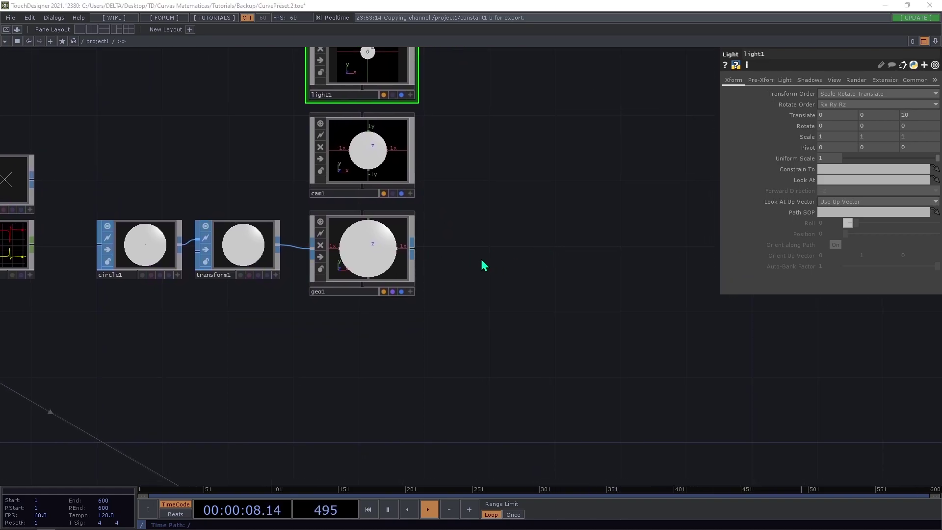
Add a Render TOP beside the Geometry COMP.
key(Tab)
text(re)
click(355, 141)
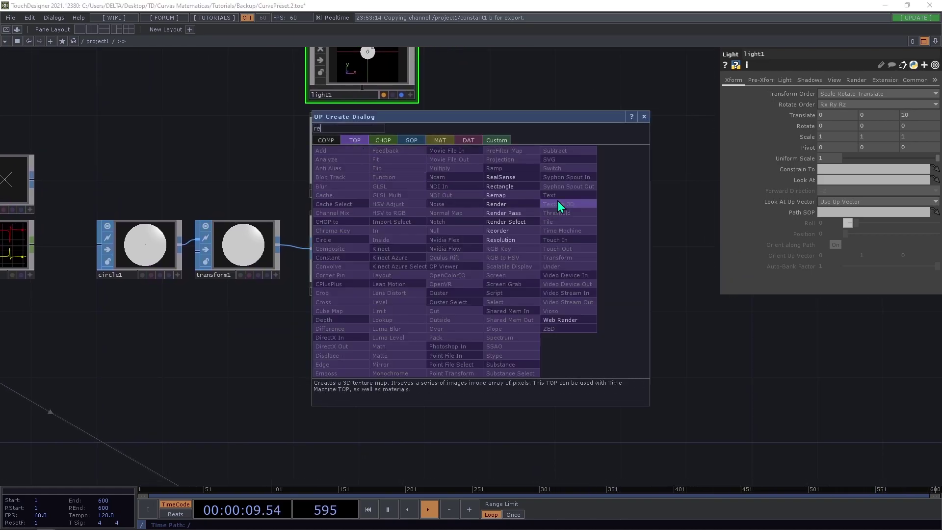
click(514, 210)
click(485, 256)
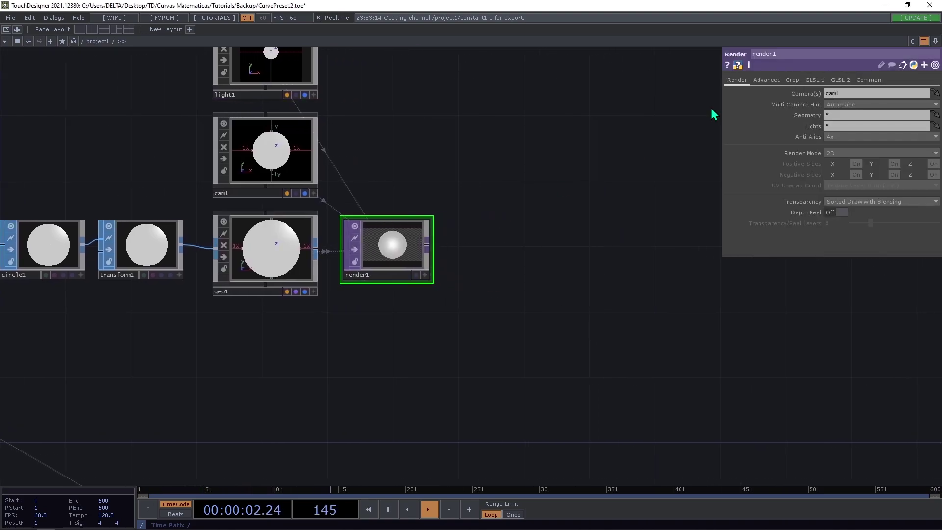
Set the Render TOP's resolution to 1280 by 1280 and its pixel format to 32-bit float (RGBA).
click(868, 80)
text(1280)
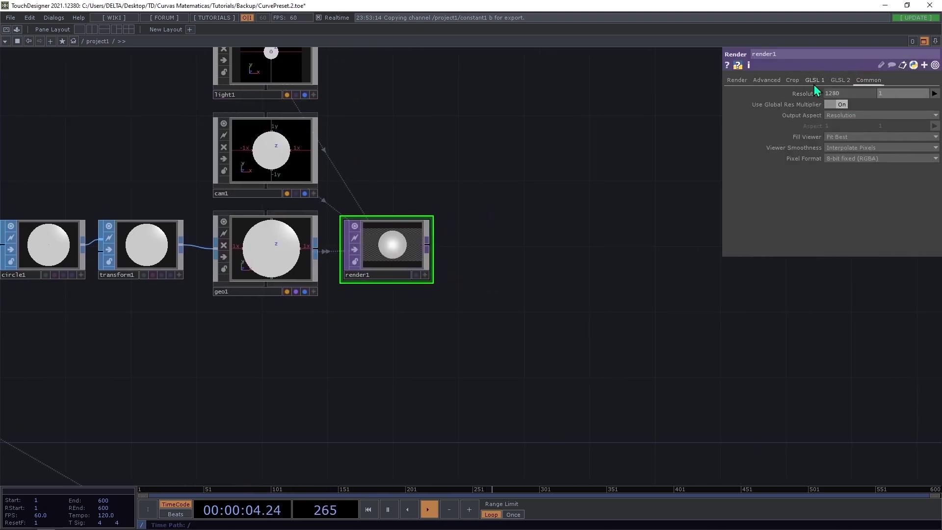
key(Return)
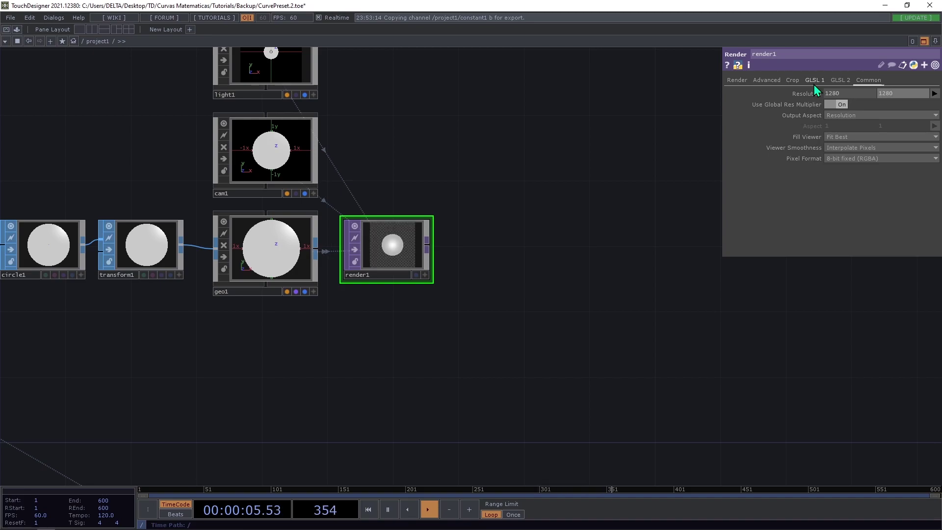
click(849, 159)
click(843, 200)
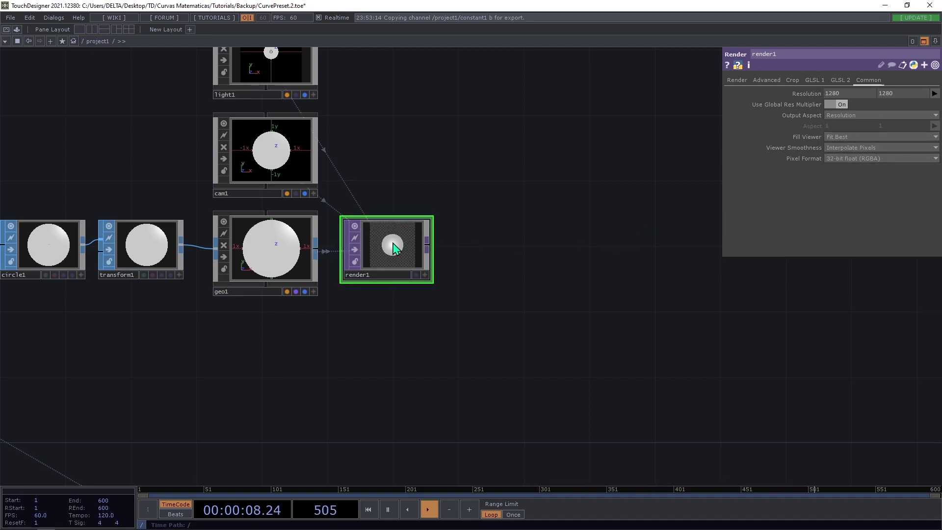
Set the Render TOP's Anti-Alias to 1x (Off).
click(729, 81)
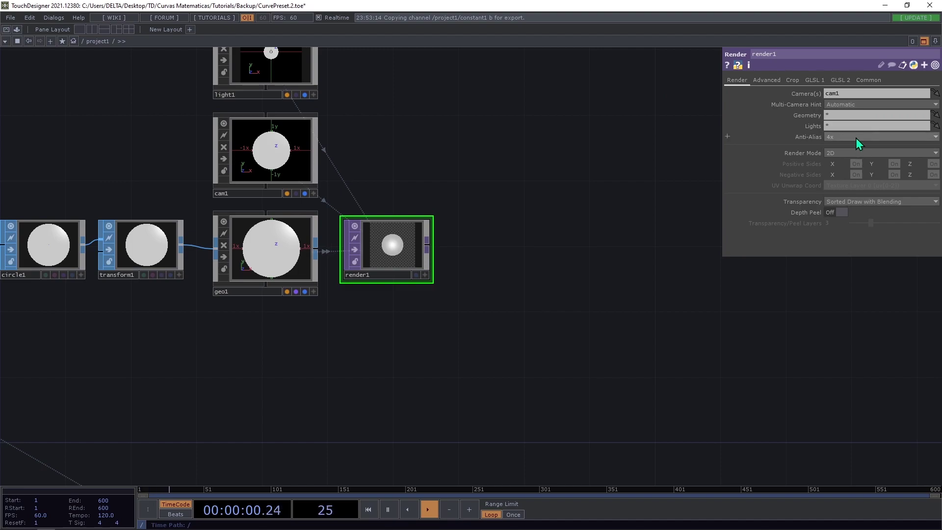
click(856, 139)
click(837, 148)
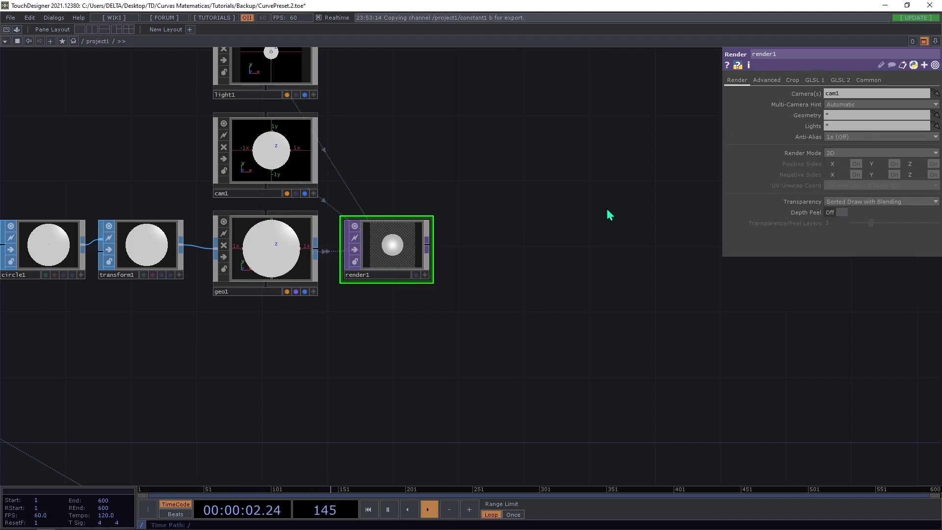
Append a Null TOP to the Render TOP, leaving a wide gap between the two operators.
right_click(427, 245)
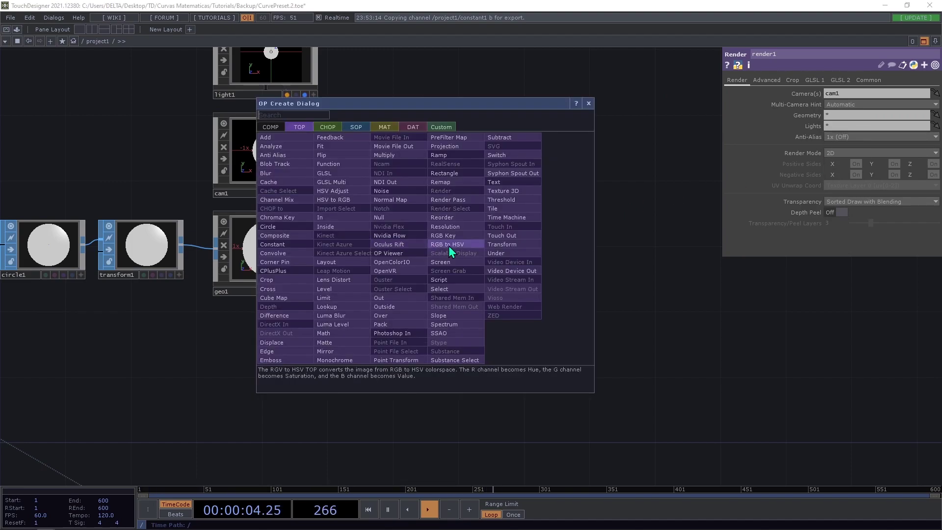
click(388, 219)
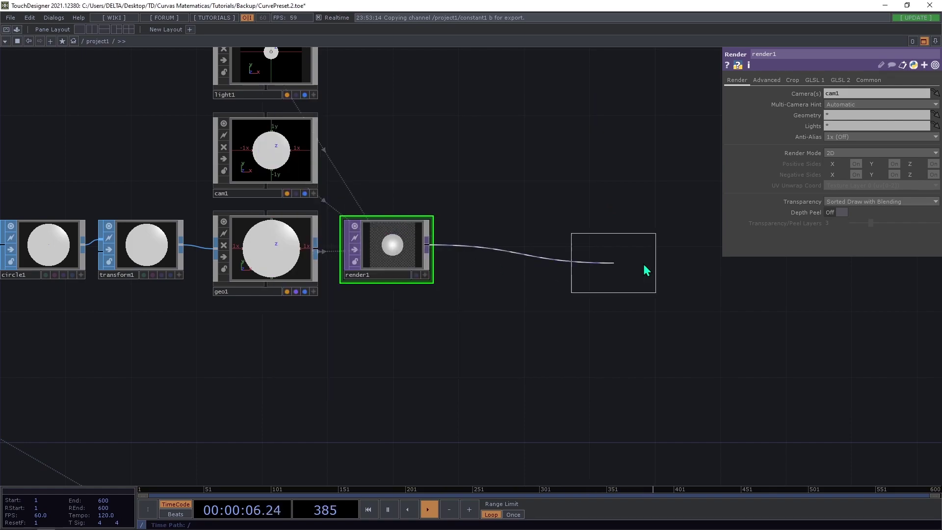
click(684, 251)
drag(632, 325, 431, 320)
drag(502, 252, 649, 252)
Insert a Transform TOP between the Render and Null TOPs and composite it over a black background with alpha 1.
right_click(508, 239)
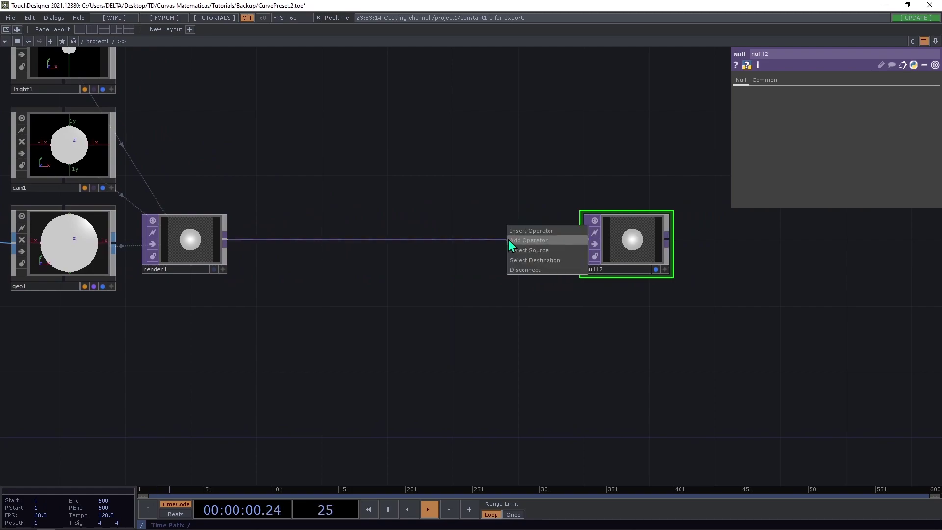
click(523, 231)
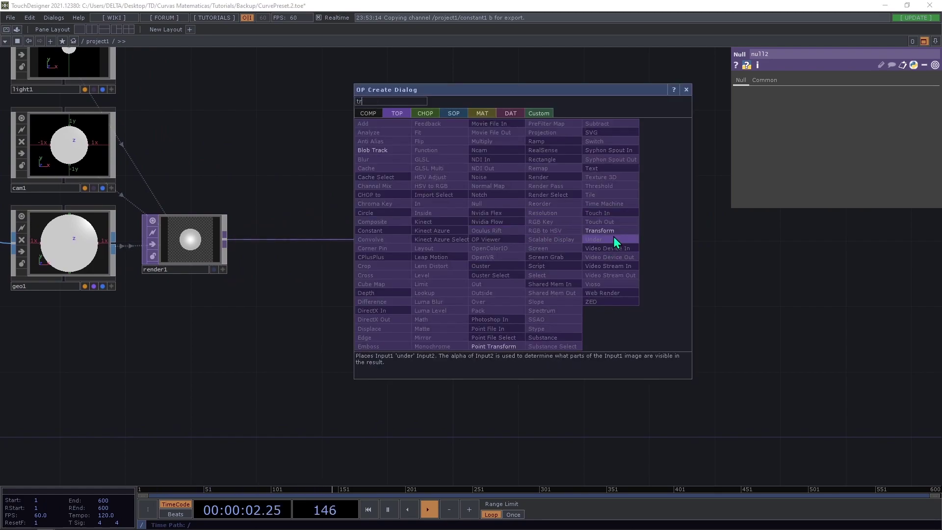
click(613, 237)
click(528, 243)
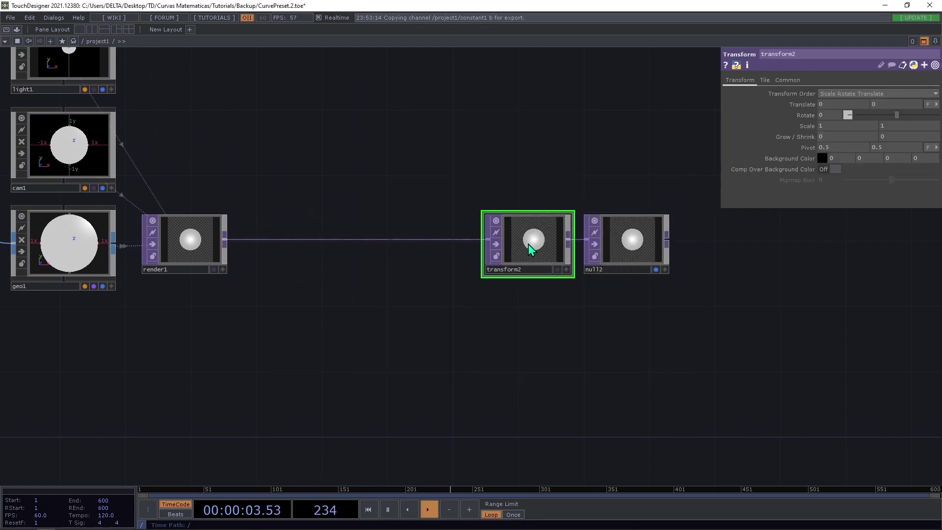
click(837, 170)
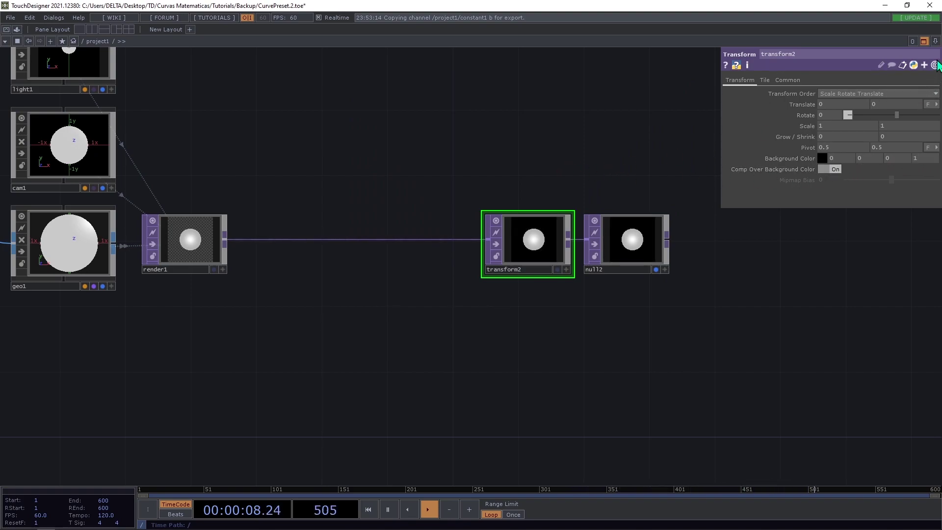
Split the workspace into two side-by-side panes, with the network in one and the rendered output in the other.
click(925, 42)
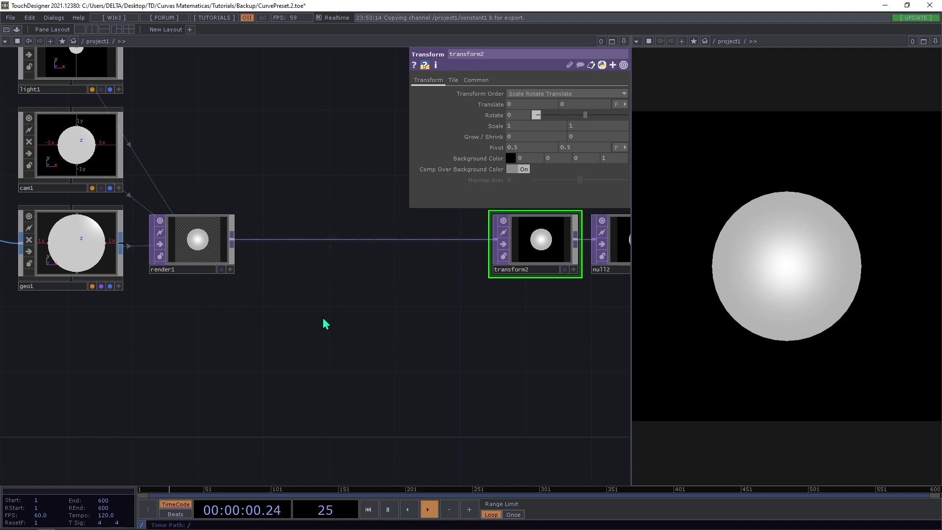
Set the uniform scale of the circle's Transform SOP to 1/100.
drag(326, 321, 410, 320)
scroll(410, 320, down, 3)
click(260, 283)
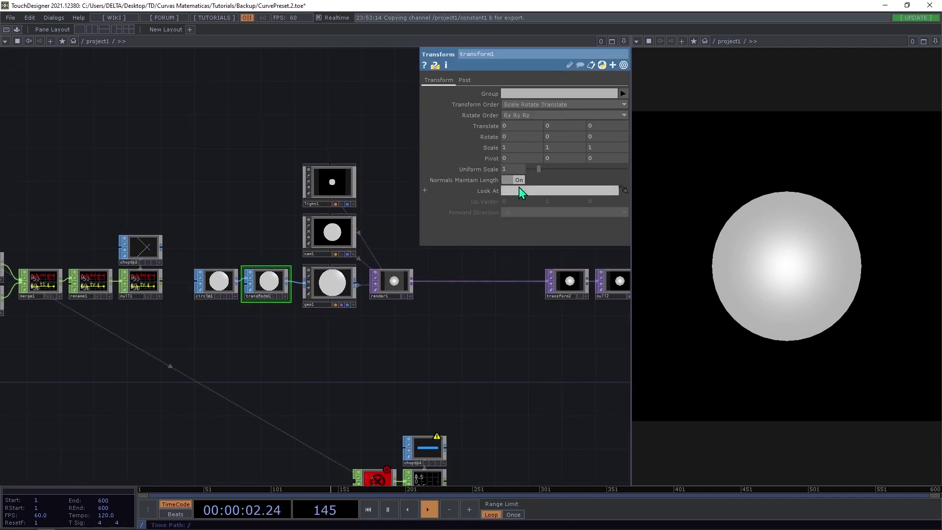
click(516, 171)
text(1/100)
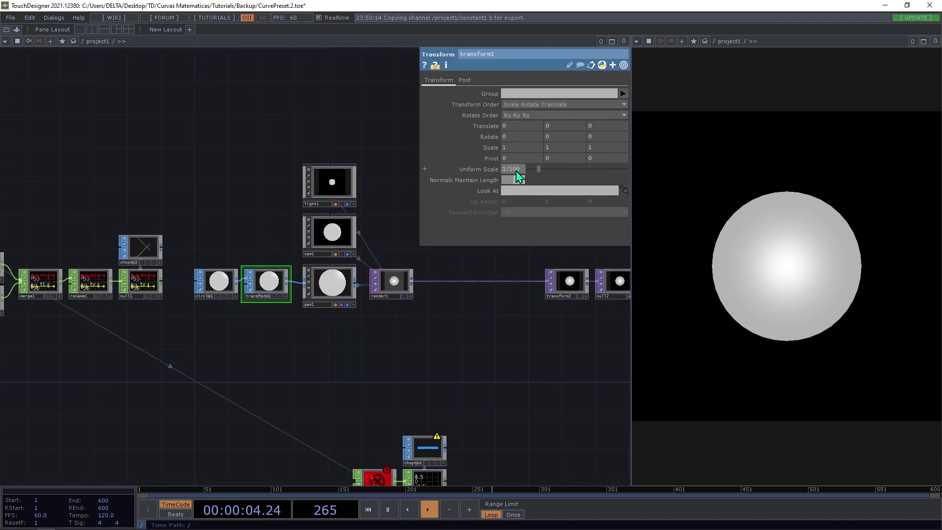
key(Return)
Enable instancing on the Geometry COMP with null1 as Translate OP, mapping tx to Translate X and ty to Translate Y.
drag(212, 164, 329, 156)
drag(346, 307, 289, 336)
click(391, 307)
click(468, 80)
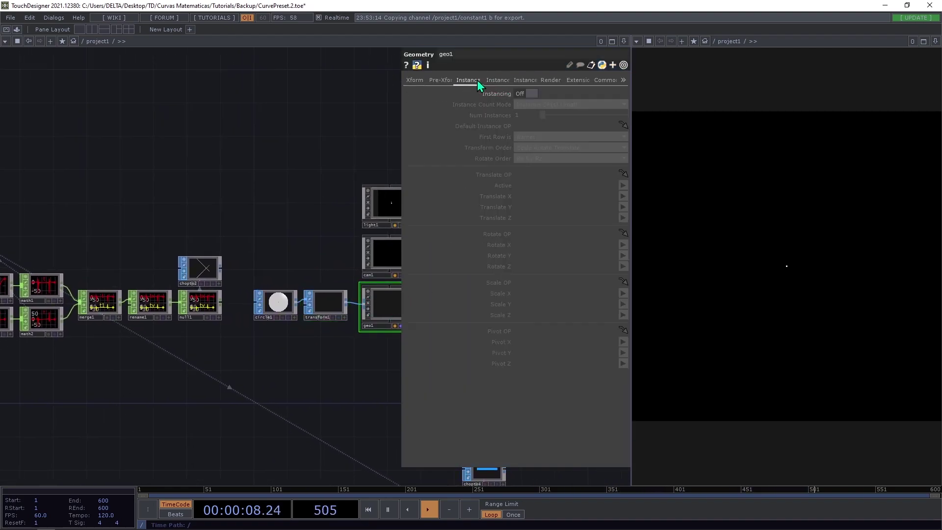
click(532, 93)
drag(195, 309, 533, 176)
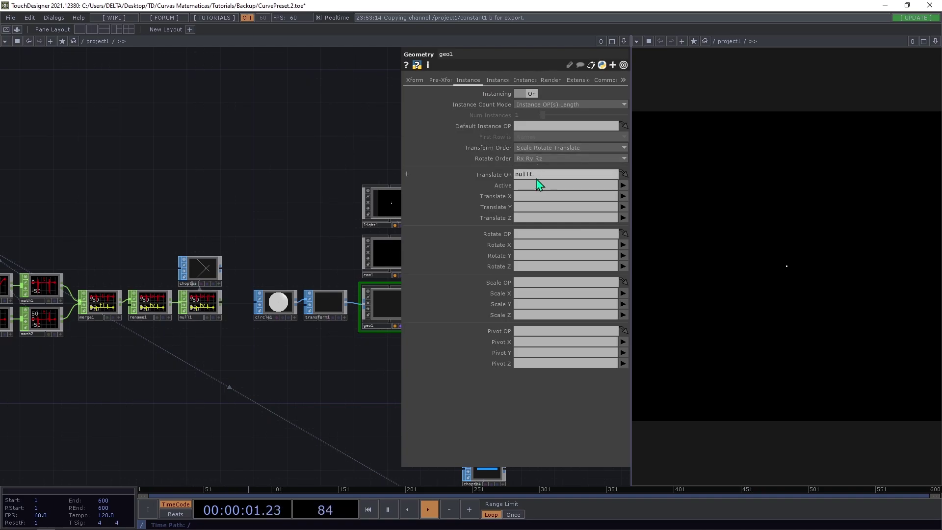
click(623, 199)
click(624, 206)
click(624, 207)
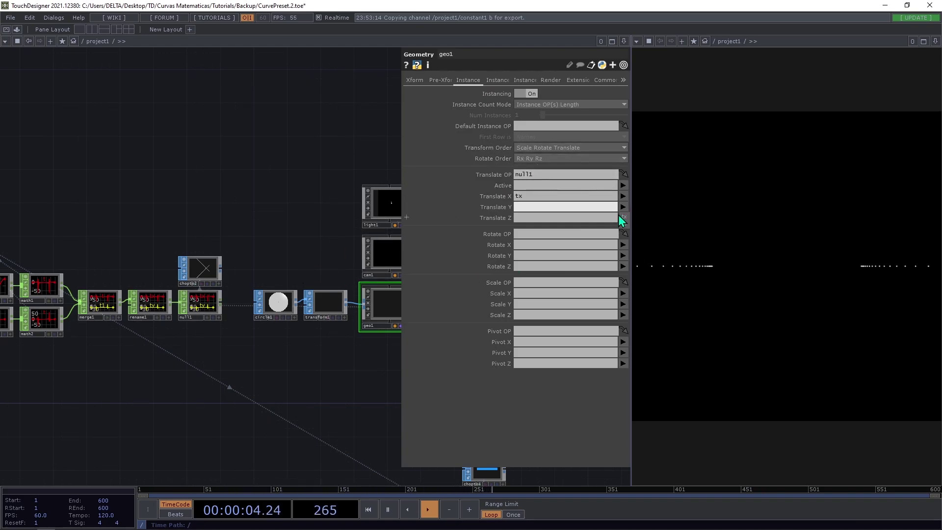
click(624, 225)
Switch the camera to orthographic projection, try an ortho width of 5, and set it to 10.
drag(344, 169, 357, 168)
drag(297, 192, 116, 171)
click(247, 233)
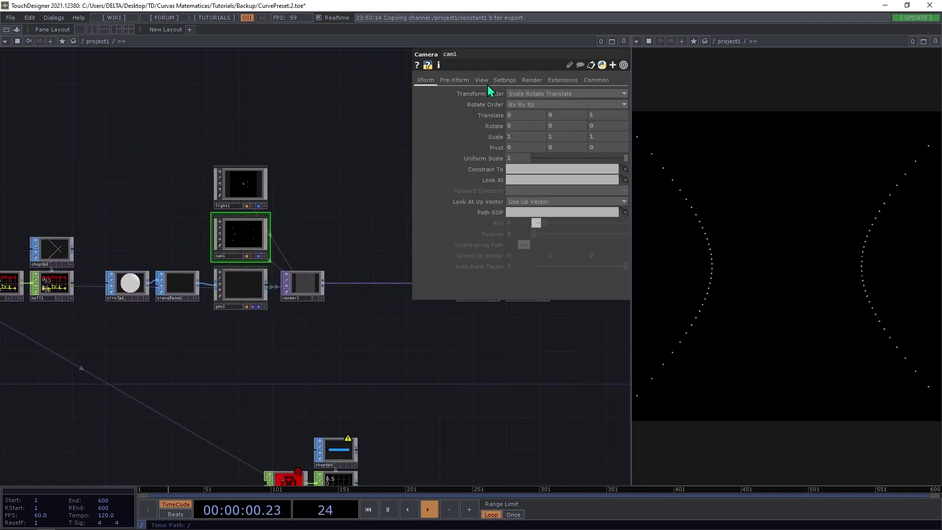
click(483, 81)
click(556, 96)
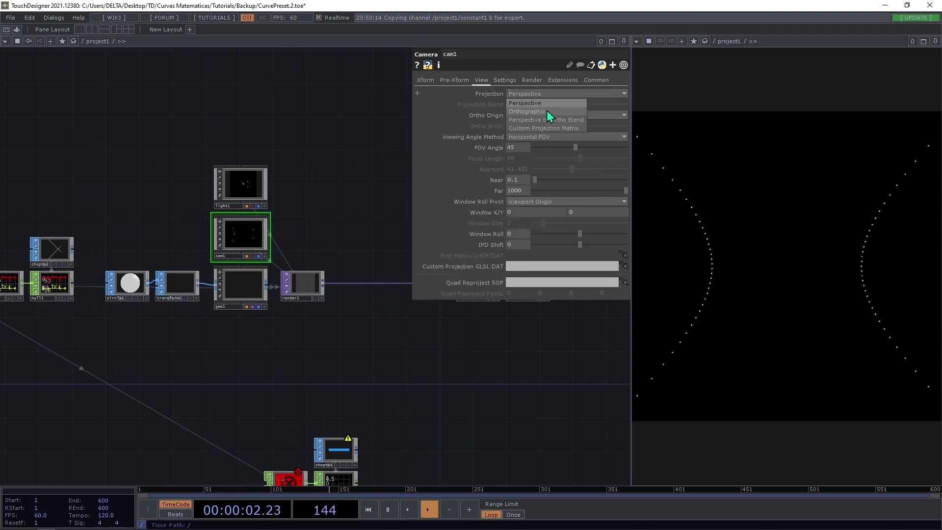
click(546, 112)
drag(552, 126, 483, 127)
text(5)
key(Return)
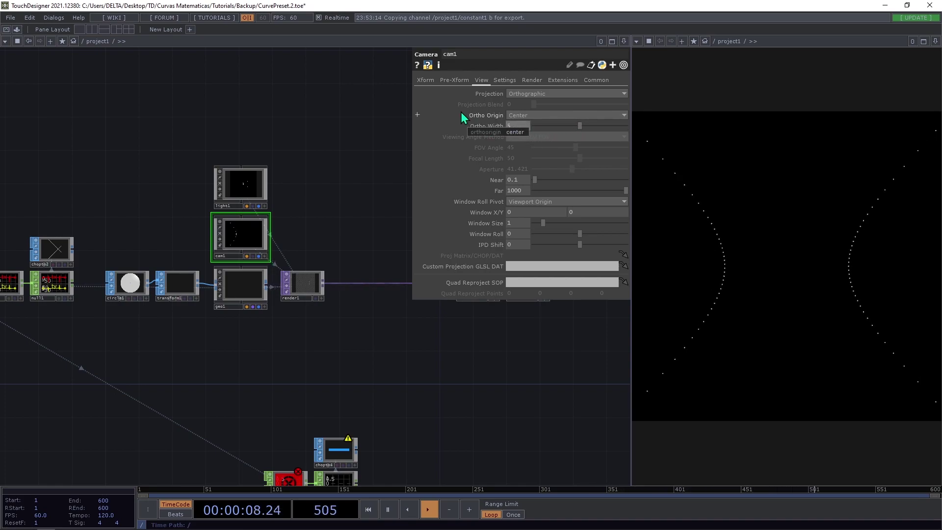
text(10)
key(Return)
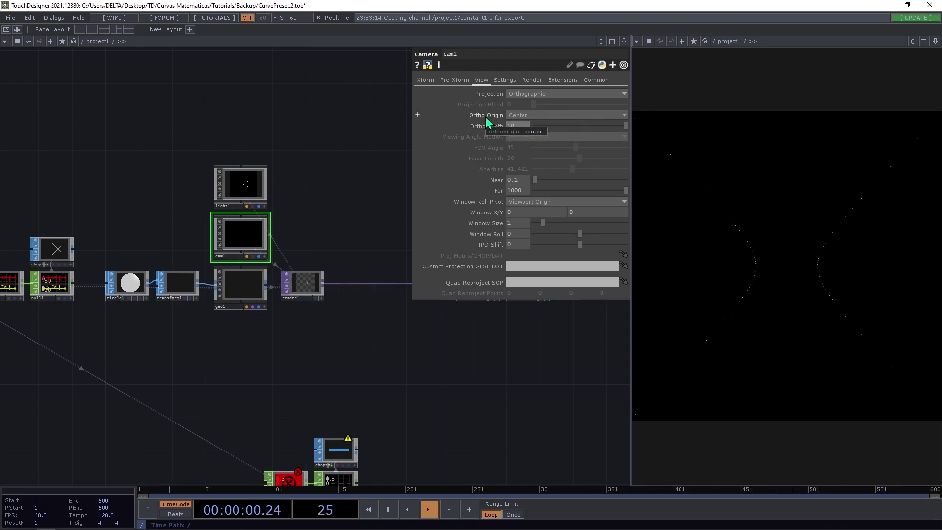
Set the uniform scale of the circle's Transform SOP to 1/50.
click(179, 284)
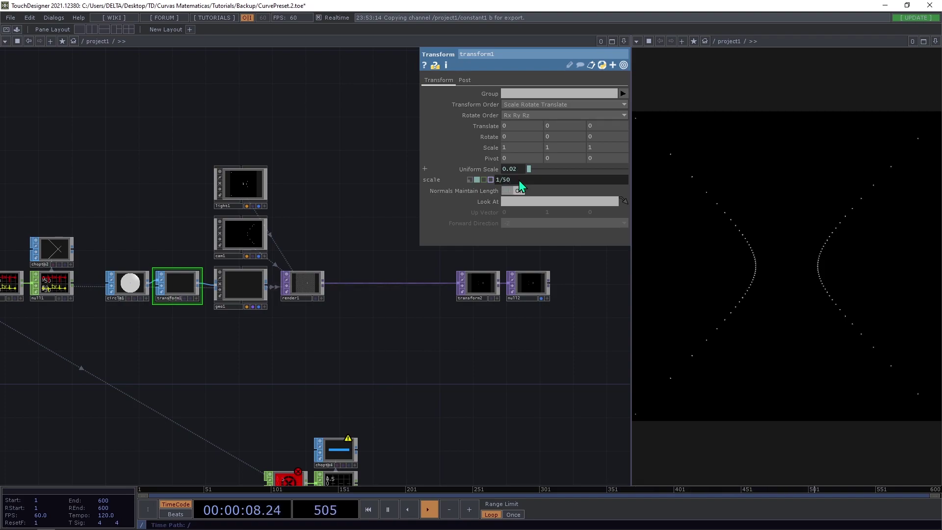
Add a Ramp TOP in the empty area below the Pattern and Function CHOPs.
drag(172, 148, 502, 316)
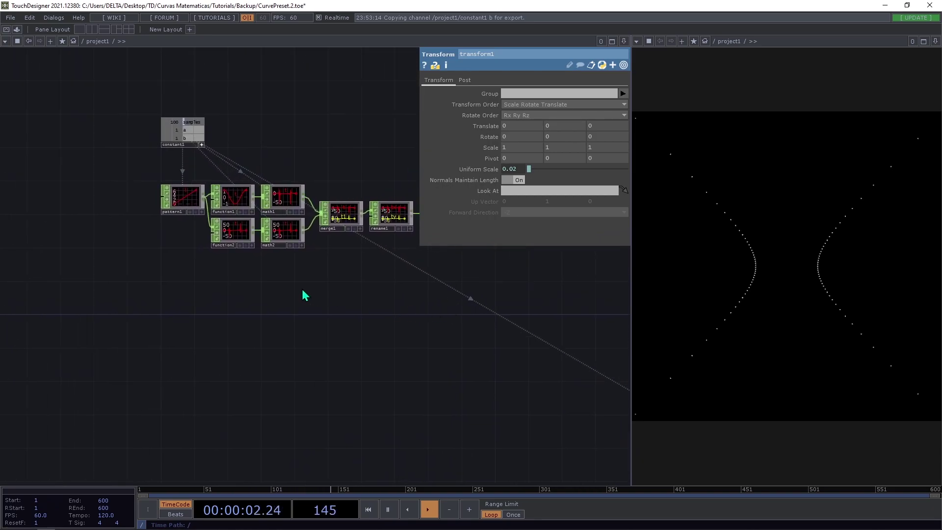
key(Tab)
text(ra)
click(197, 211)
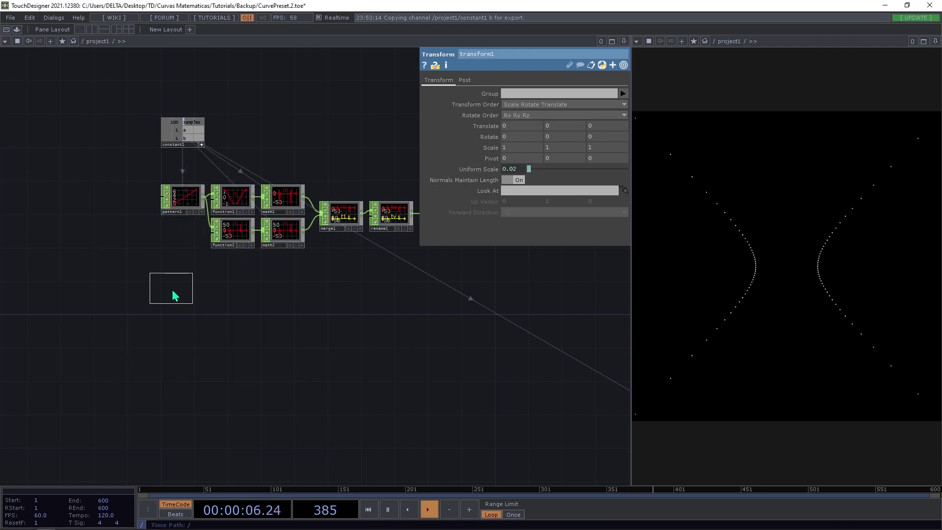
click(182, 300)
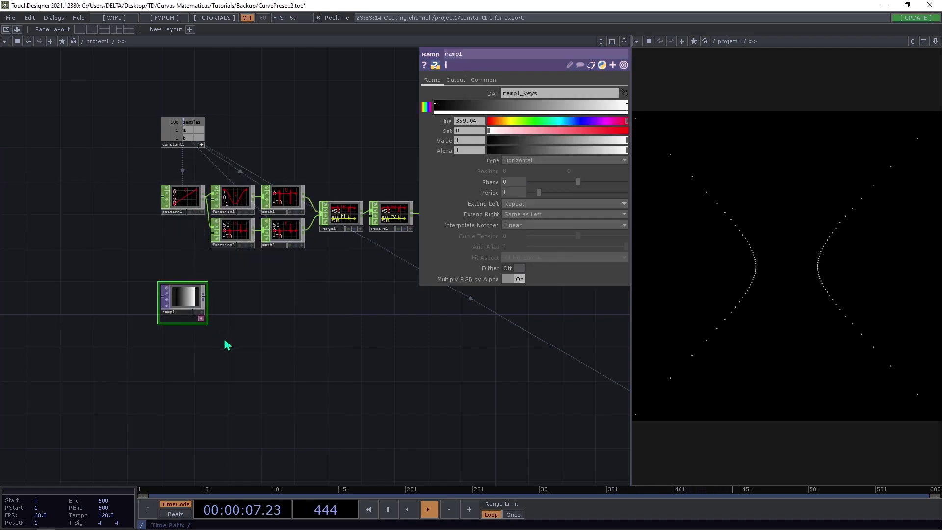
Drive the Ramp TOP's width from the constant's samples channel, with height 1 and pixel format 32-bit float (RGBA).
click(485, 80)
drag(529, 101, 530, 101)
click(531, 96)
click(578, 102)
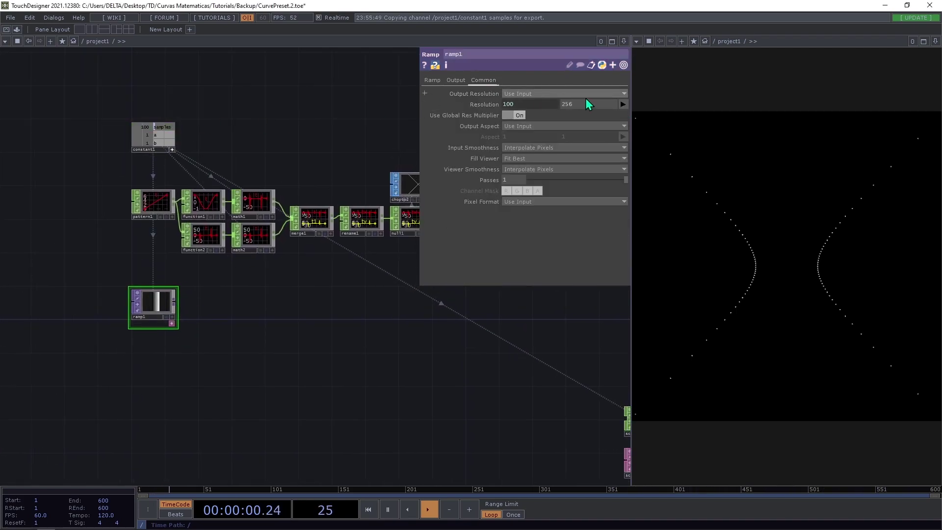
text(1)
key(Return)
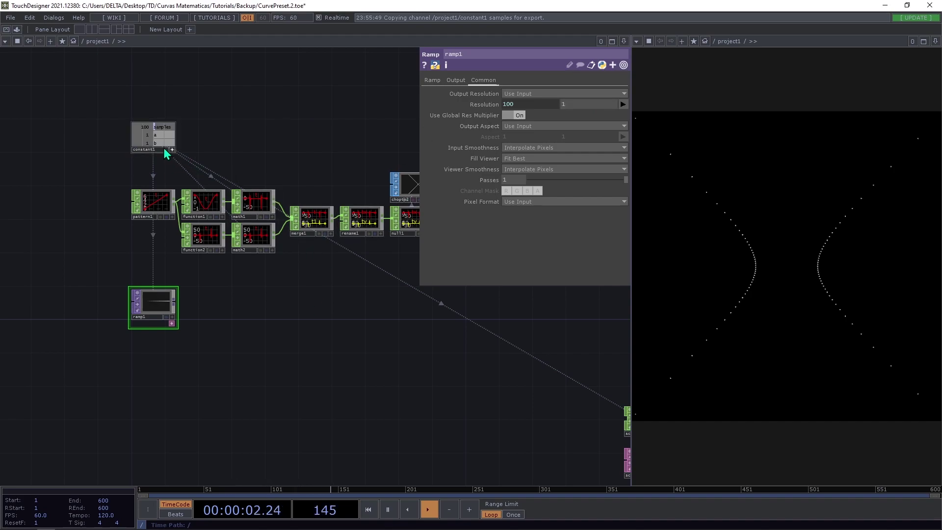
click(523, 201)
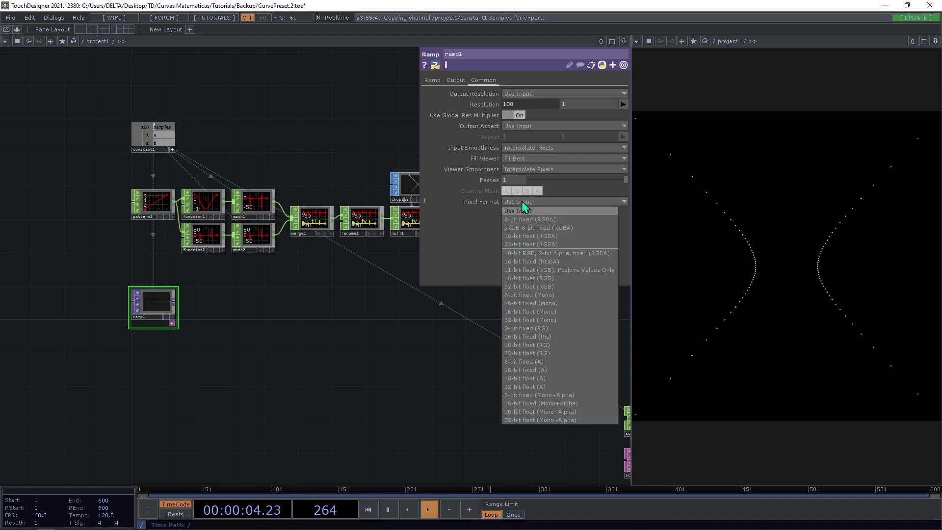
click(540, 241)
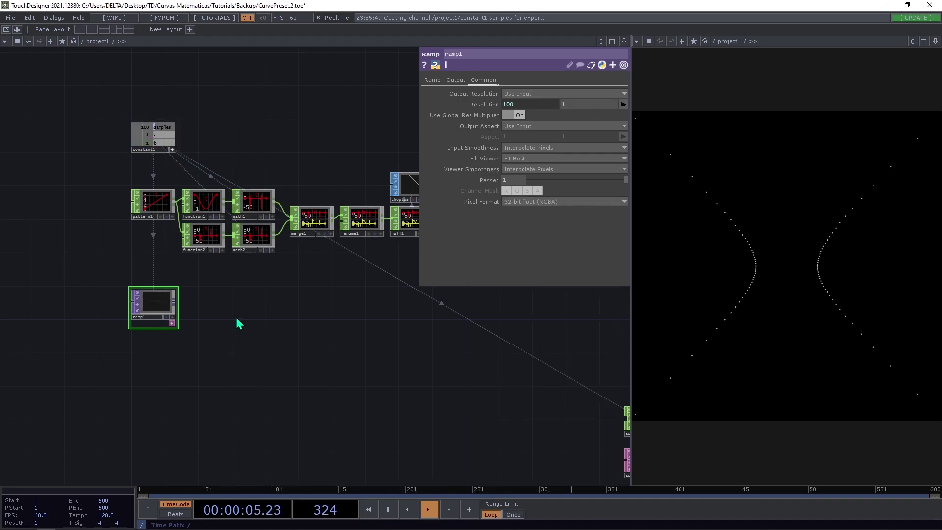
Append a Math TOP to the Ramp TOP.
right_click(176, 306)
text(m)
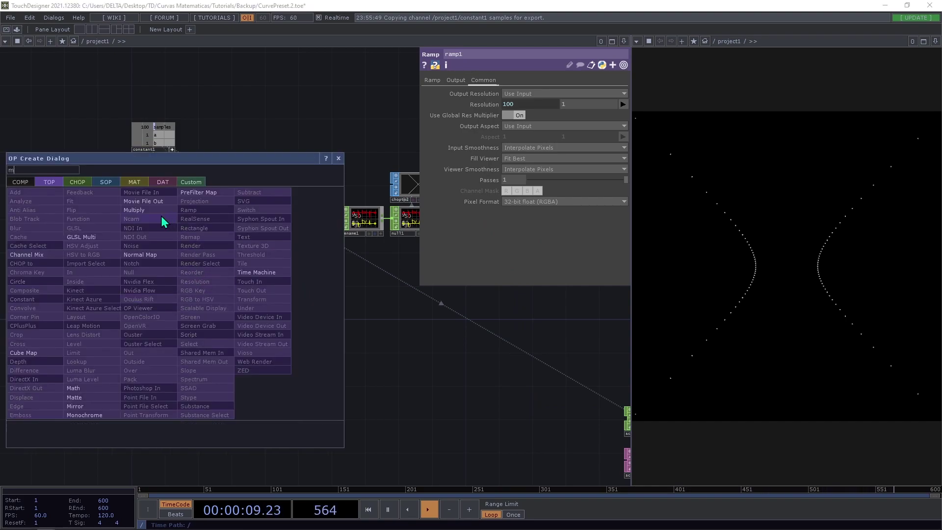
click(73, 388)
click(199, 309)
Reference the Pattern CHOP's upper To Range value (math.pi*2) in the upper To Range of the Math TOP.
click(155, 202)
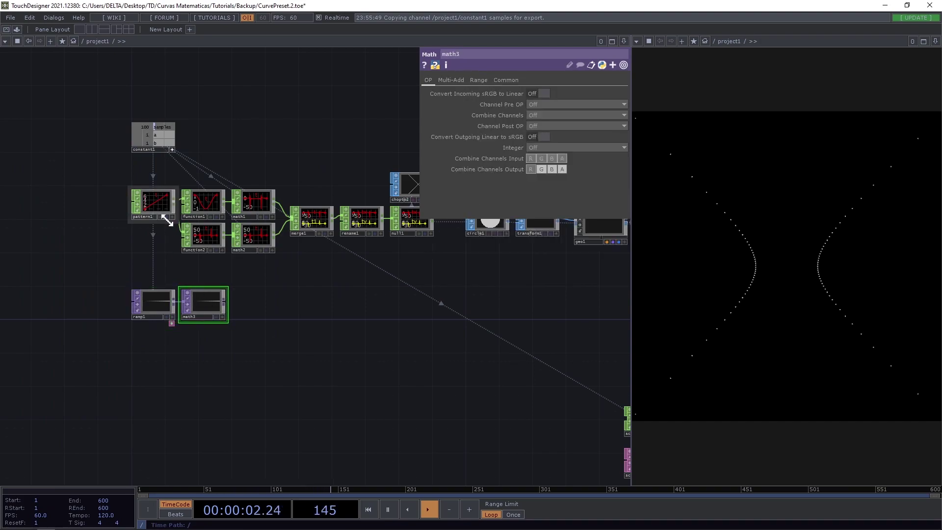
click(441, 80)
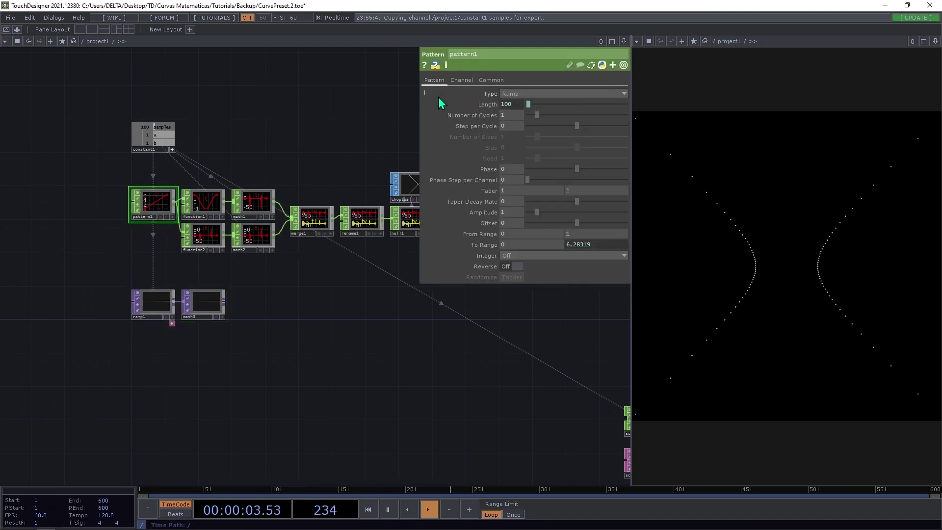
click(496, 247)
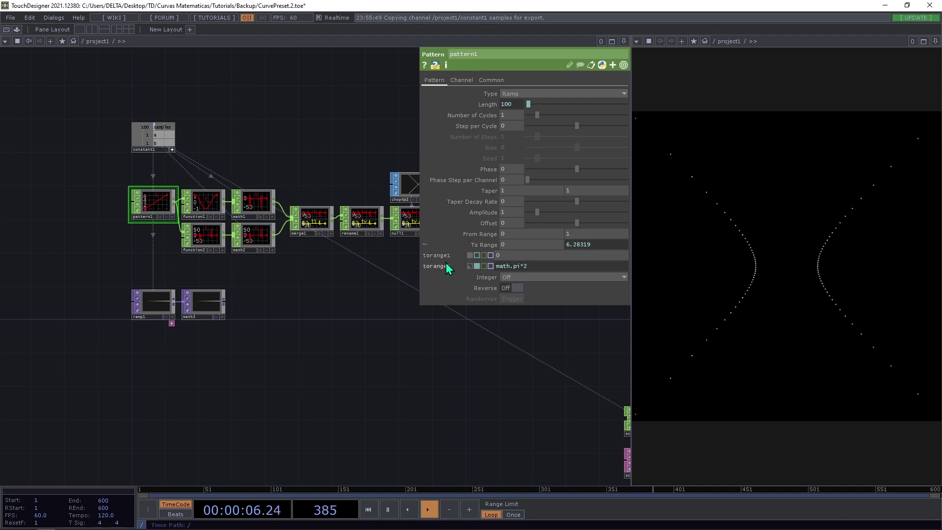
click(207, 303)
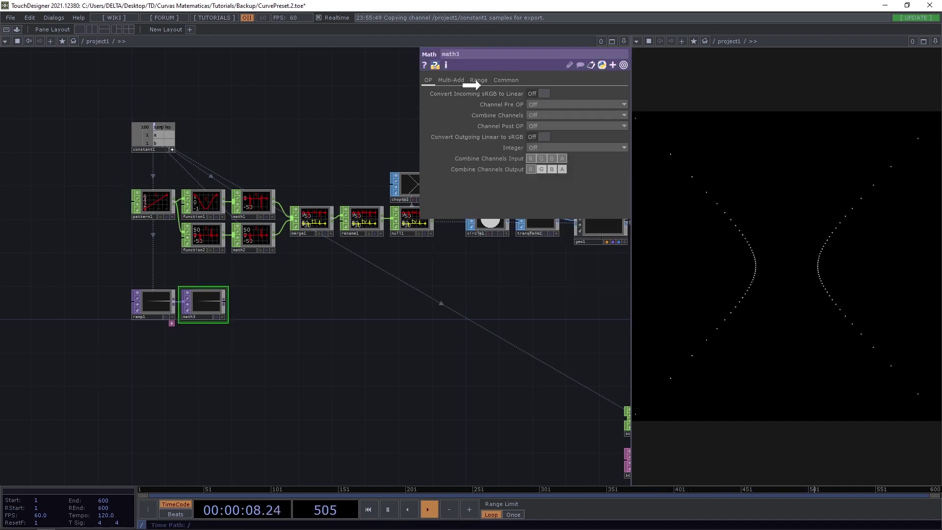
click(479, 80)
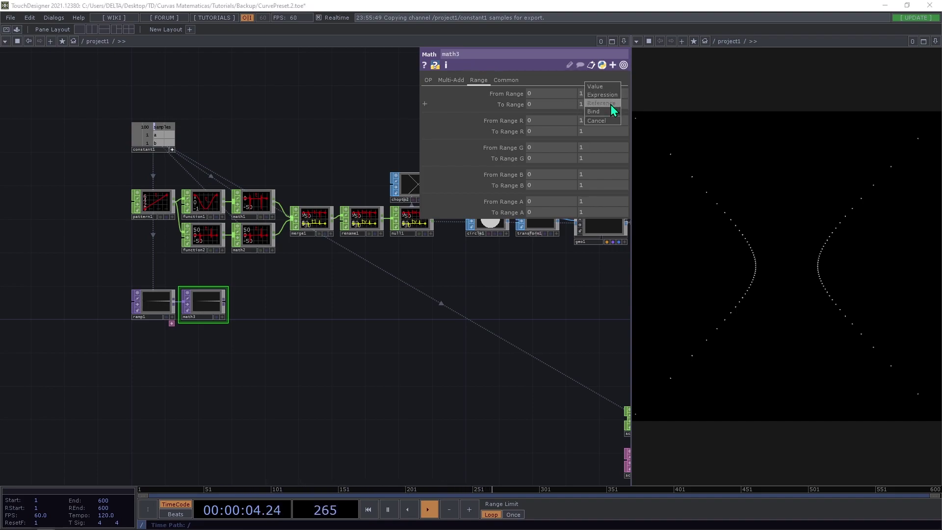
click(611, 104)
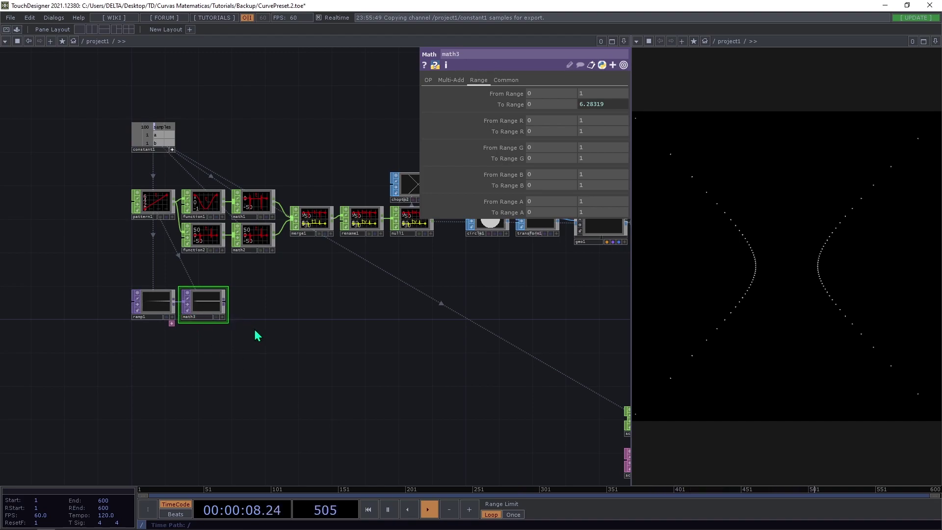
Append a Function TOP to the Math TOP.
right_click(225, 302)
text(f)
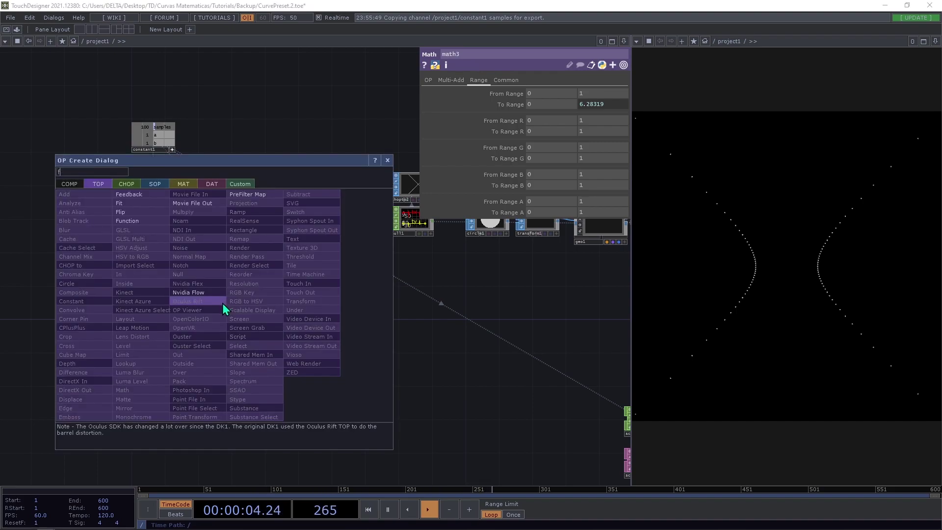
click(136, 220)
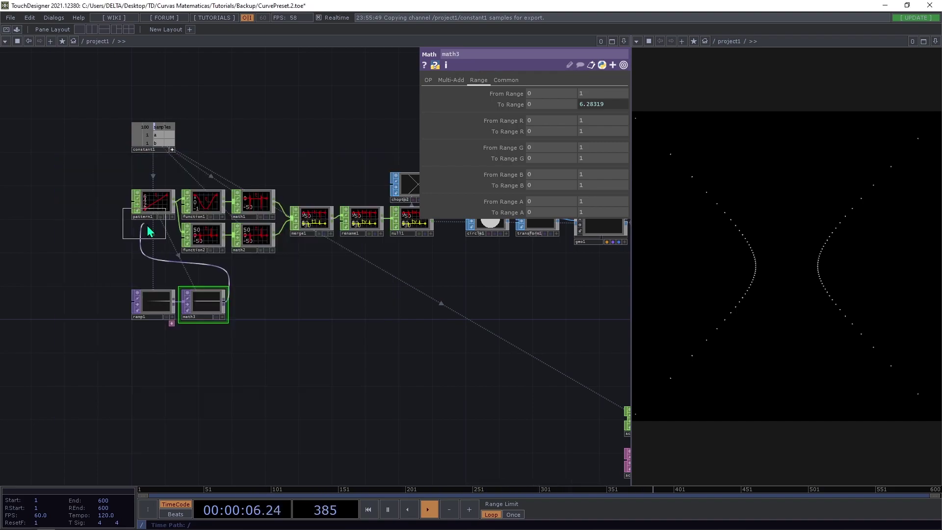
click(255, 309)
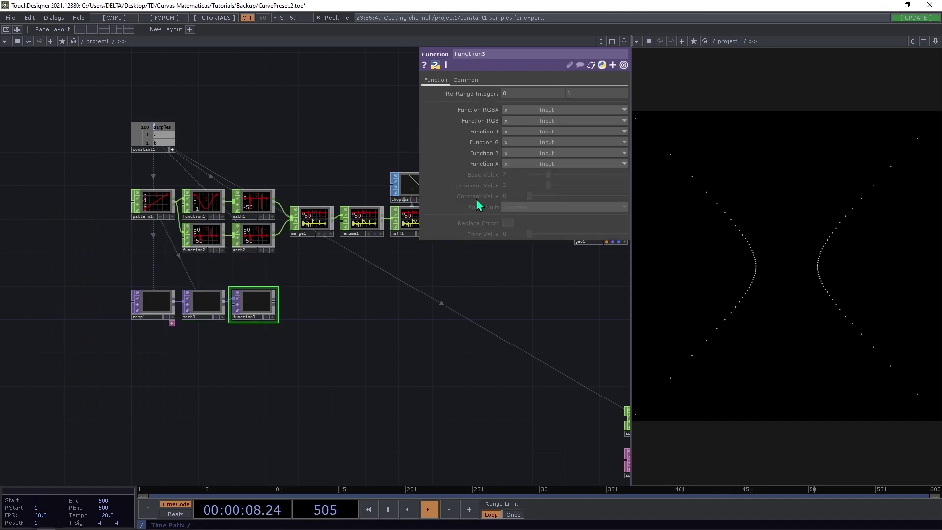
Set the Function TOP's R function to Cosine and G function to Tangent, with angle units in radians.
click(539, 132)
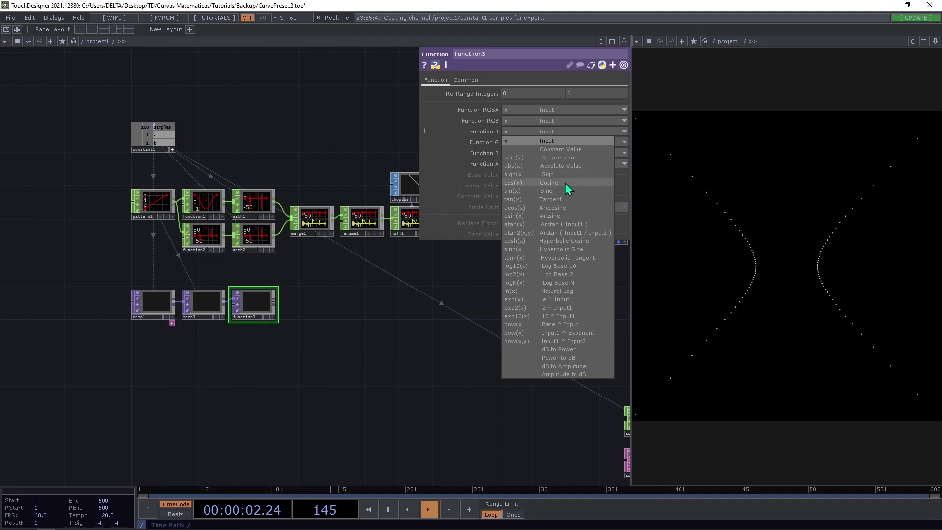
click(564, 183)
click(547, 145)
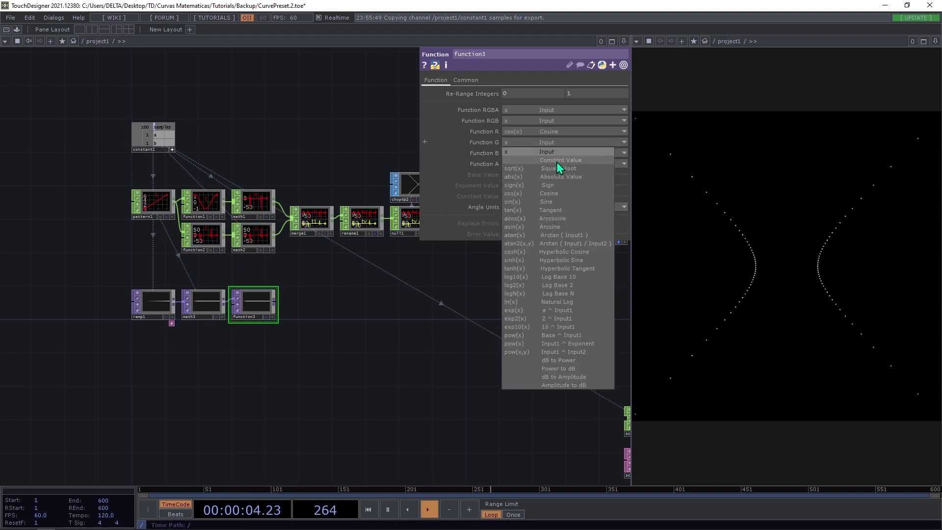
click(561, 210)
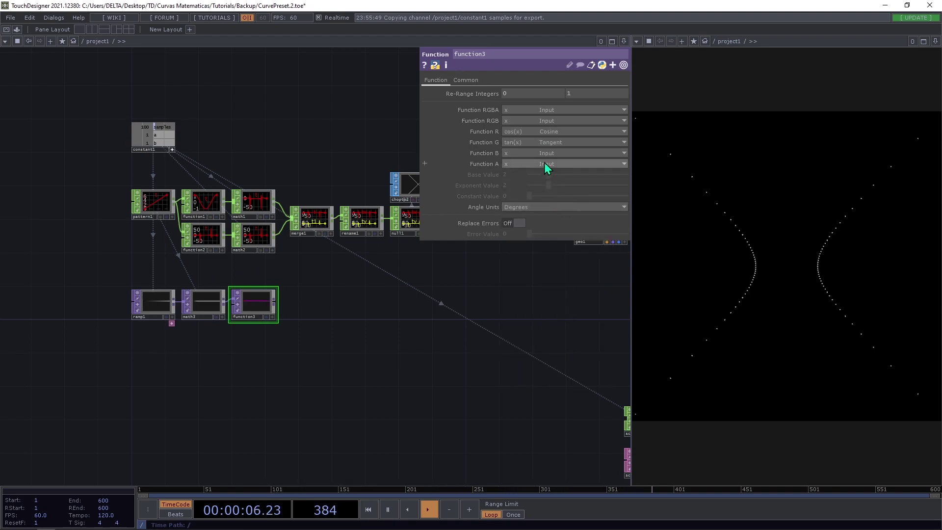
click(532, 208)
click(528, 215)
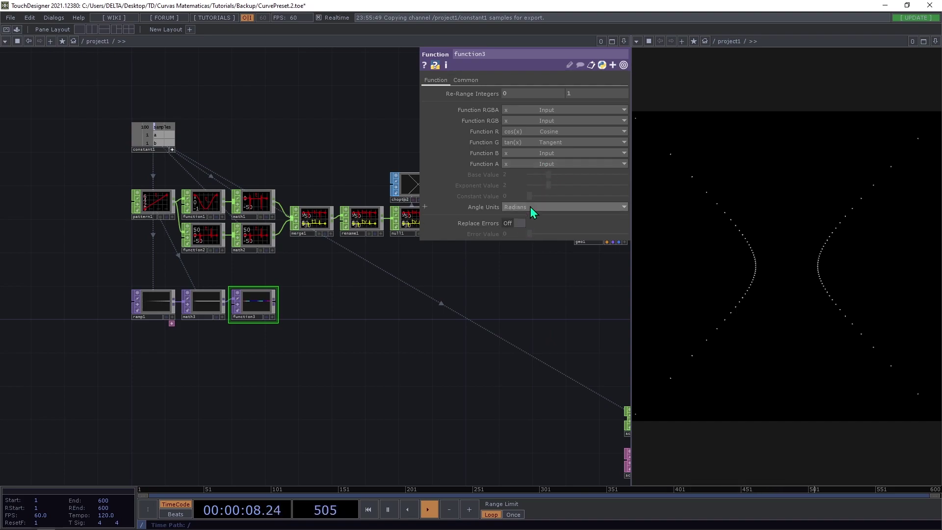
Set the Function TOP's B and A functions to Constant Value.
click(535, 153)
click(537, 169)
click(535, 165)
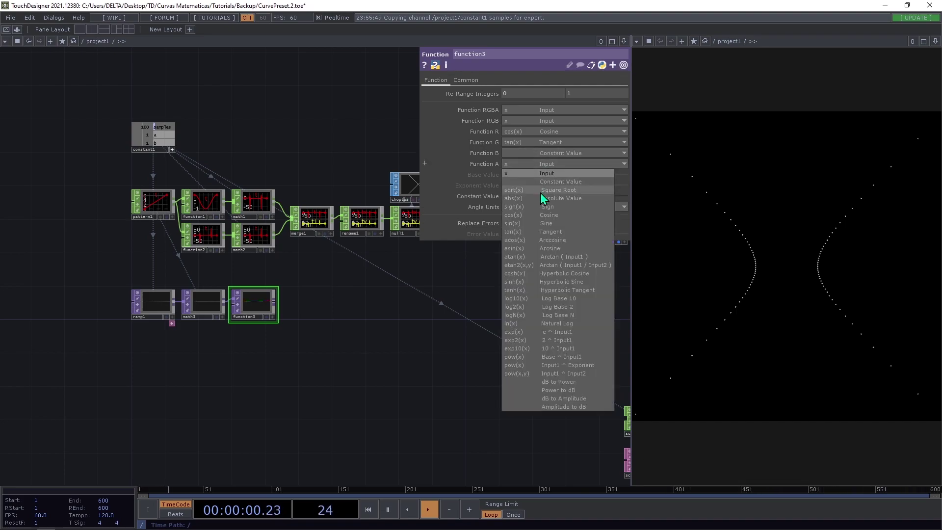
click(542, 183)
Append a Math TOP to the Function TOP.
drag(288, 307, 183, 311)
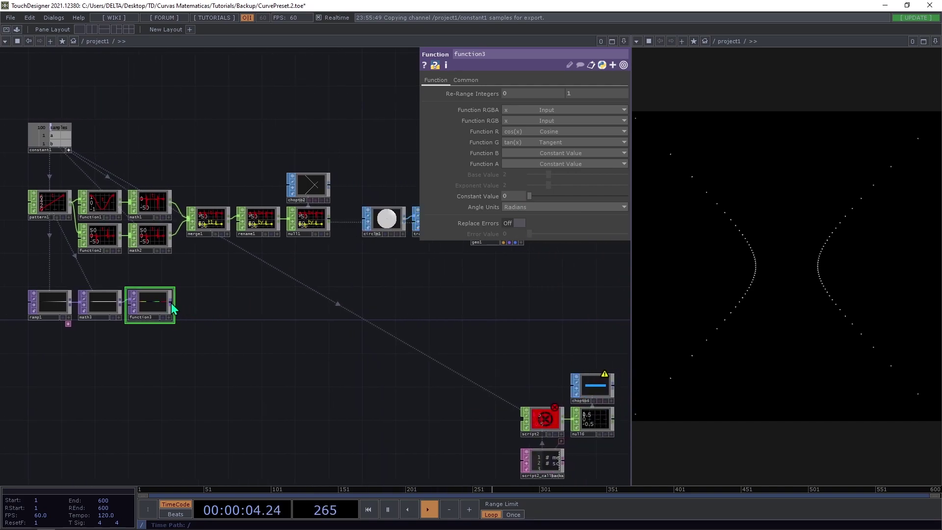
right_click(171, 302)
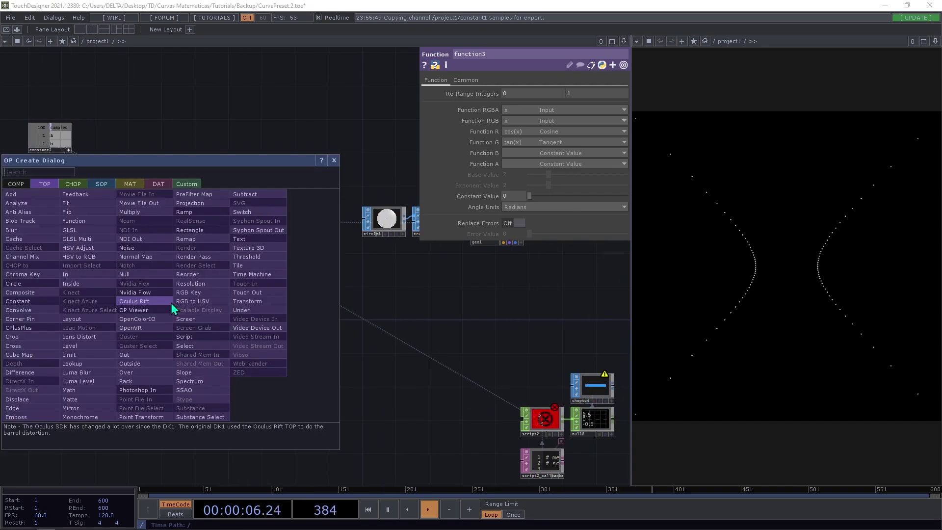
text(m)
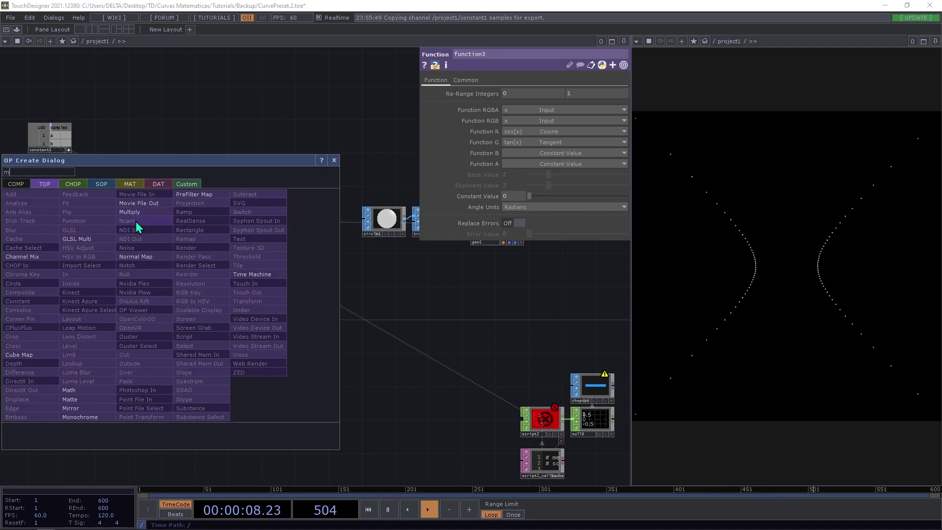
click(71, 389)
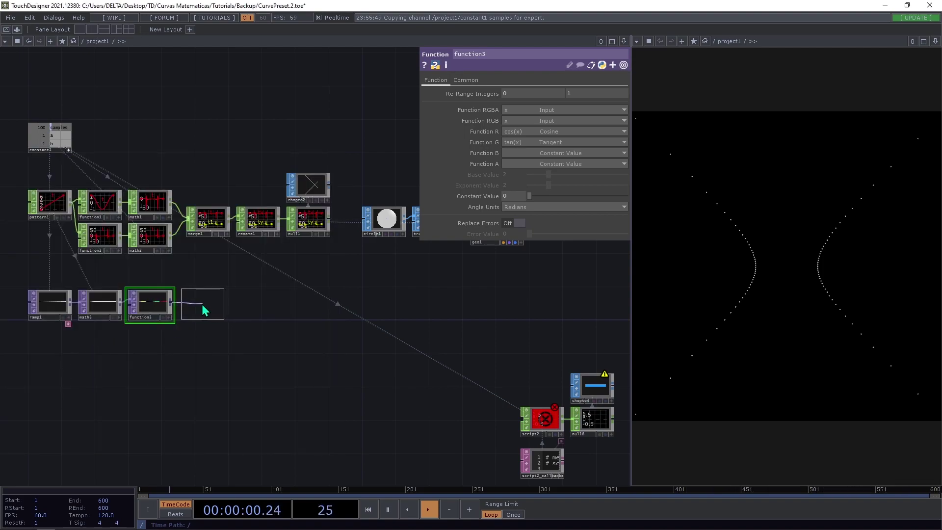
click(200, 305)
drag(201, 266, 234, 266)
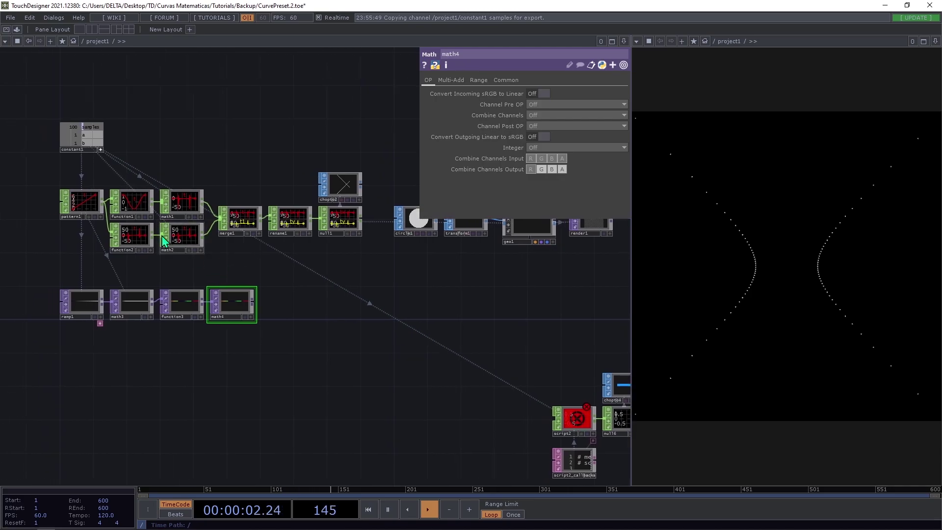
Reference constant1's a channel in the new Math TOP's Multiply and restrict its channel mask to R.
click(451, 80)
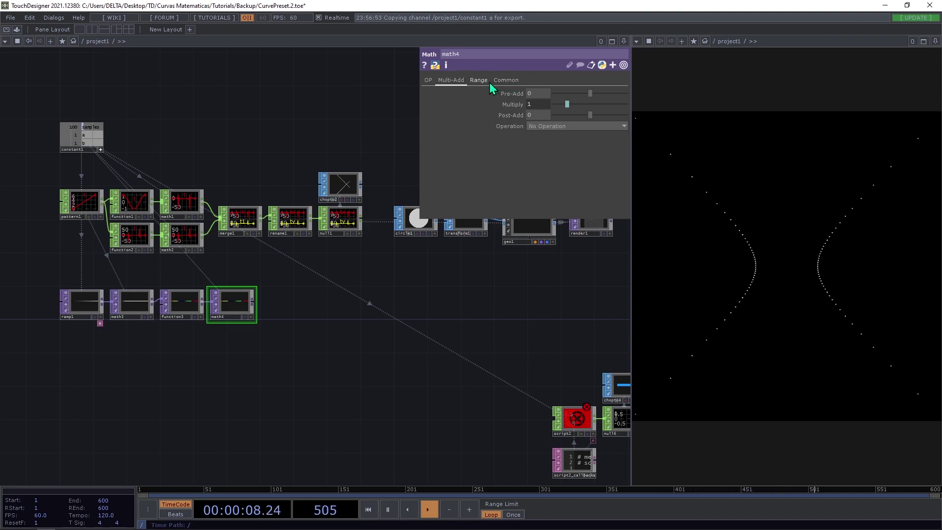
click(505, 80)
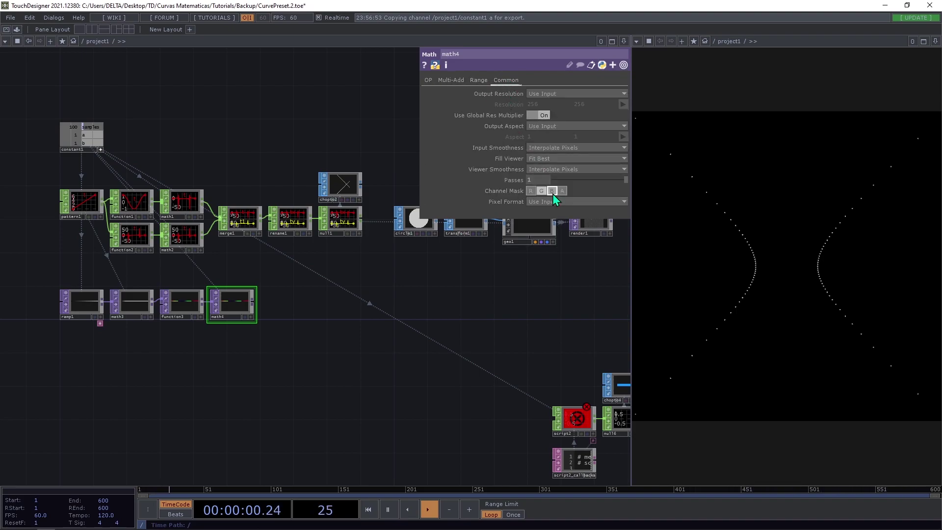
Append a second Math TOP after math4.
right_click(252, 301)
text(m)
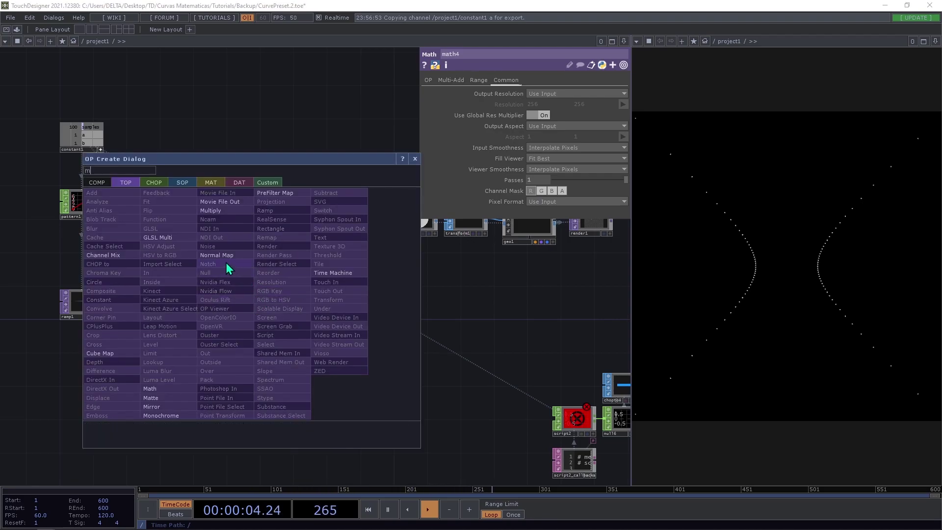
click(149, 389)
click(277, 304)
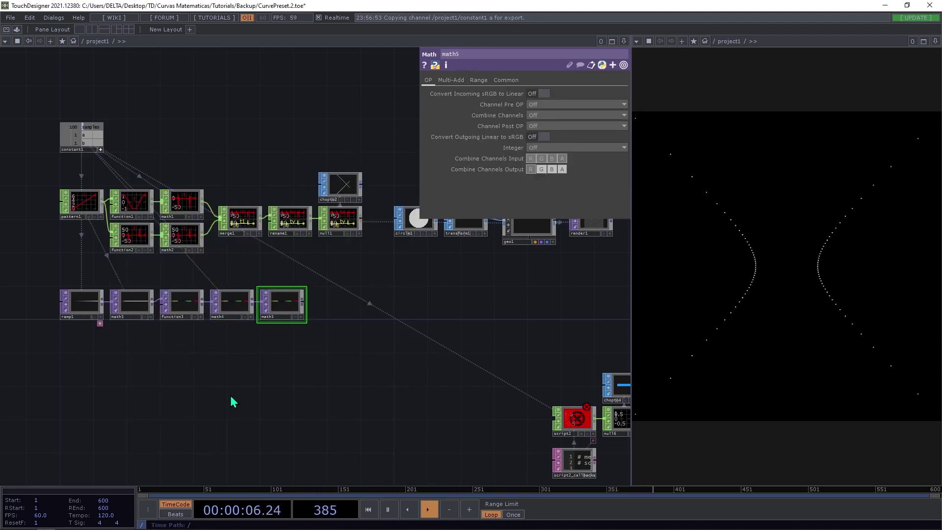
Set the Channel Pre OP of math4 to Inverse.
click(233, 314)
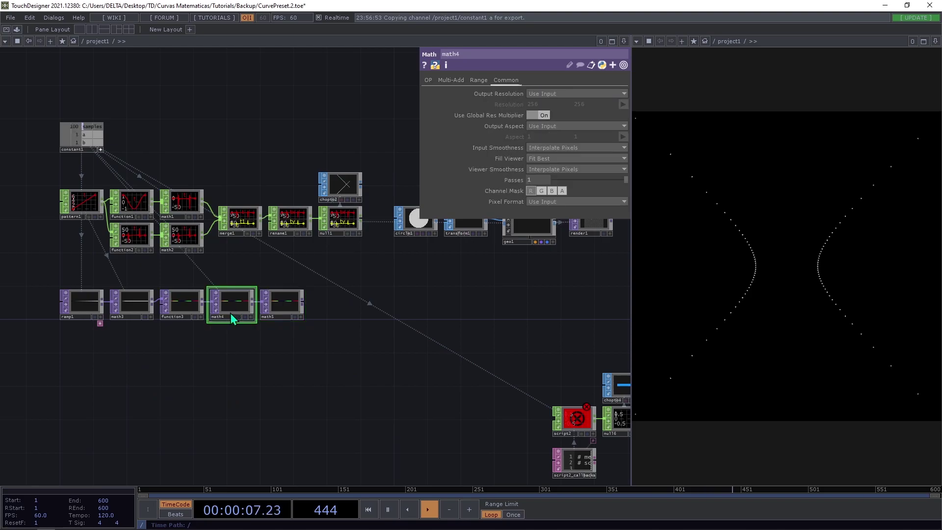
click(461, 81)
click(429, 80)
click(535, 104)
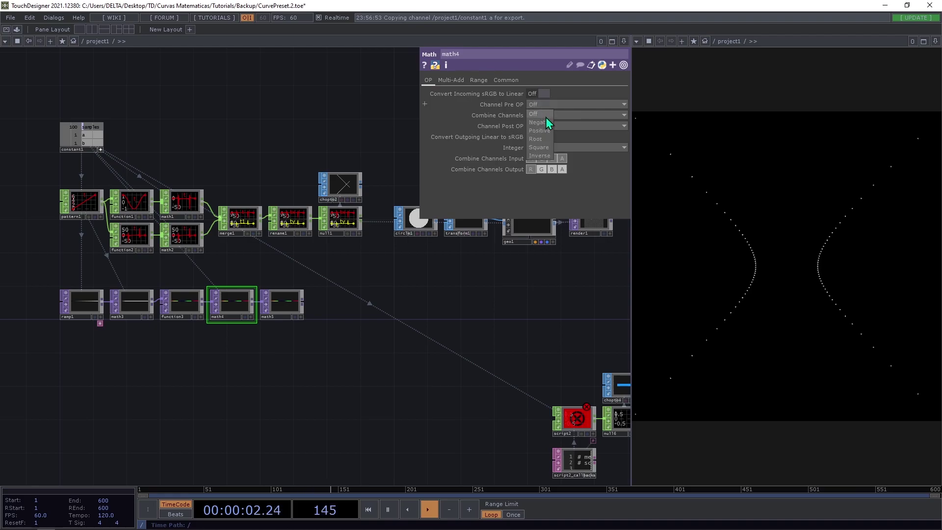
click(545, 153)
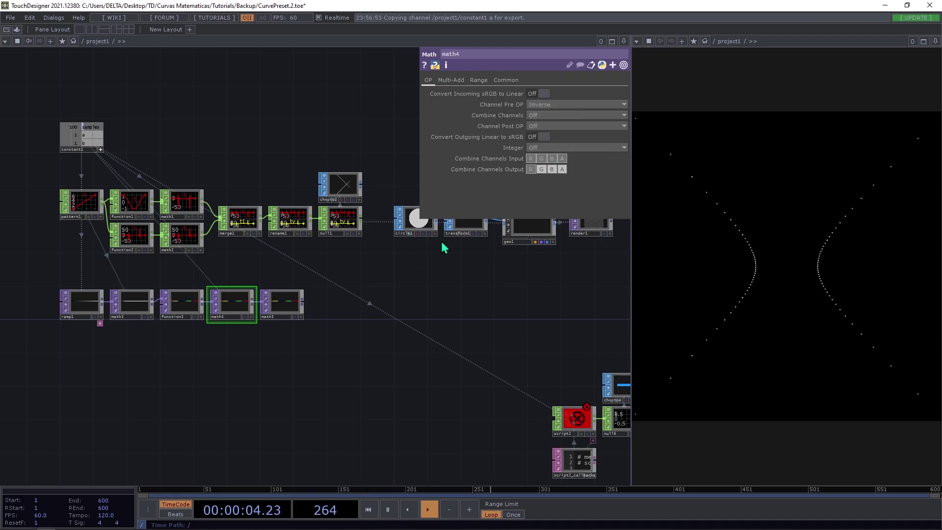
Reference constant1's b channel in the Multiply value of the Math TOP math5.
scroll(273, 311, down, 3)
scroll(280, 309, up, 6)
click(275, 304)
drag(134, 175, 296, 275)
drag(153, 122, 182, 131)
click(106, 107)
drag(90, 97, 542, 104)
click(548, 102)
drag(549, 363, 290, 311)
scroll(275, 312, down, 4)
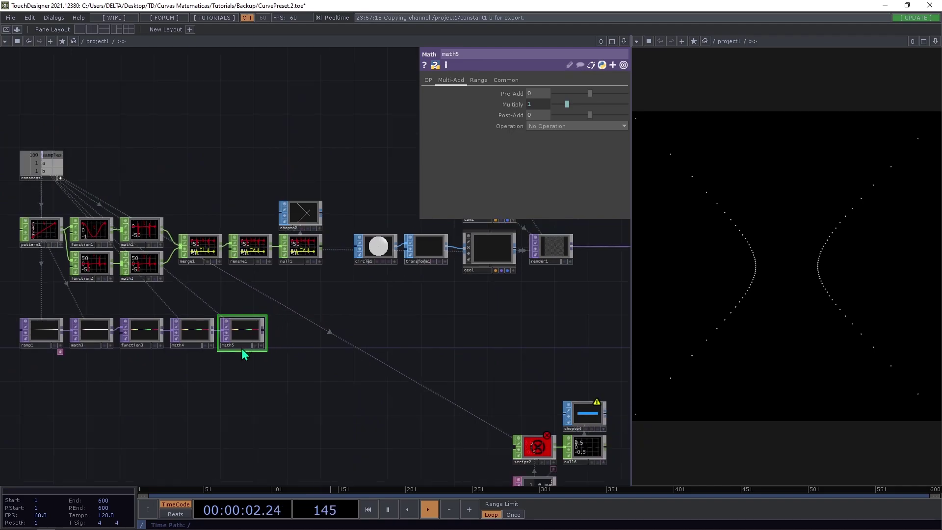
Append a Null TOP to math5.
scroll(252, 349, up, 2)
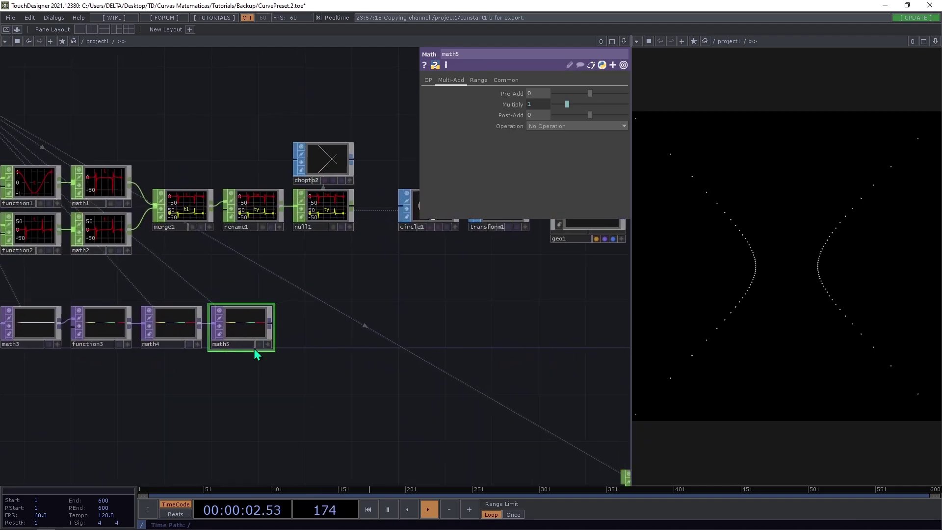
right_click(273, 328)
click(242, 301)
click(316, 332)
Shift the whole TOP row from ramp1 to the Null TOP leftward beneath the CHOP chain.
drag(375, 365, 519, 330)
scroll(445, 351, up, 2)
scroll(458, 361, down, 4)
right_drag(457, 359, 205, 303)
drag(198, 304, 64, 303)
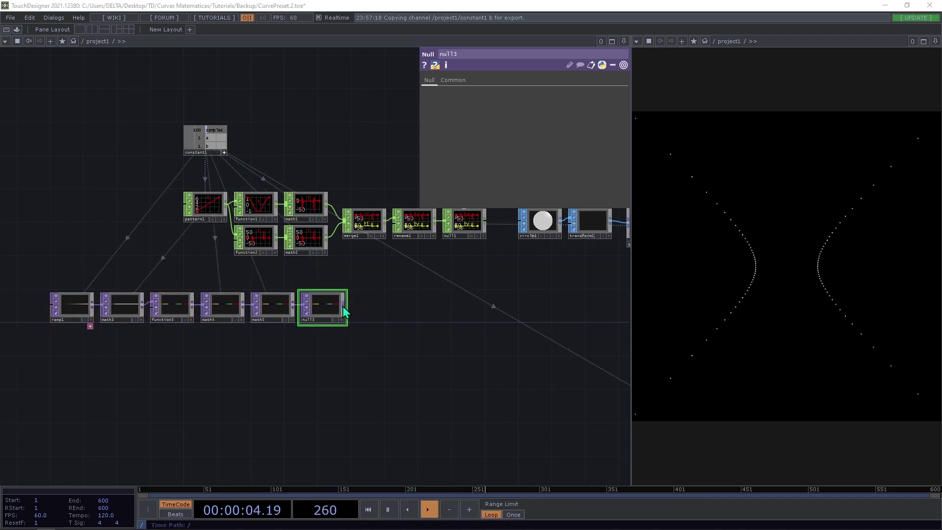
Convert null3 to channels with a TOP to CHOP placed after it, and inspect its curves.
right_click(342, 307)
click(247, 186)
click(216, 204)
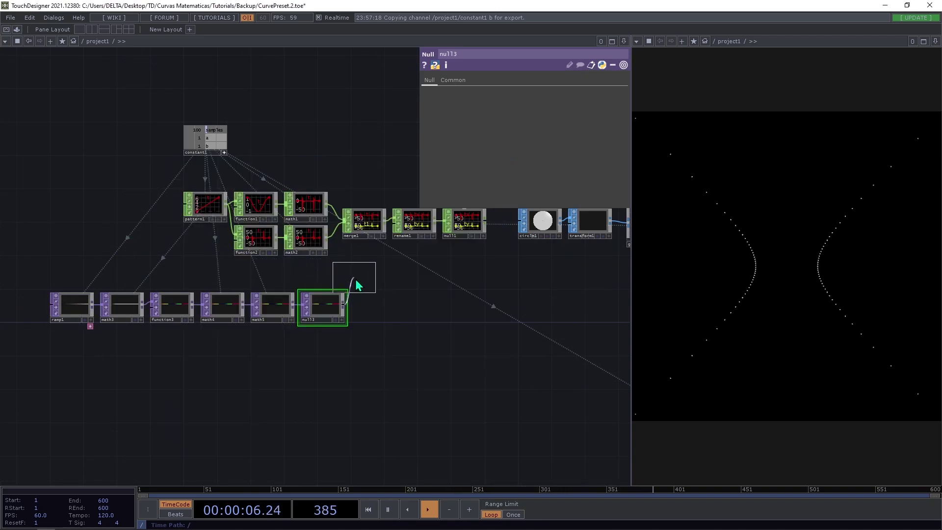
click(371, 304)
scroll(374, 307, up, 5)
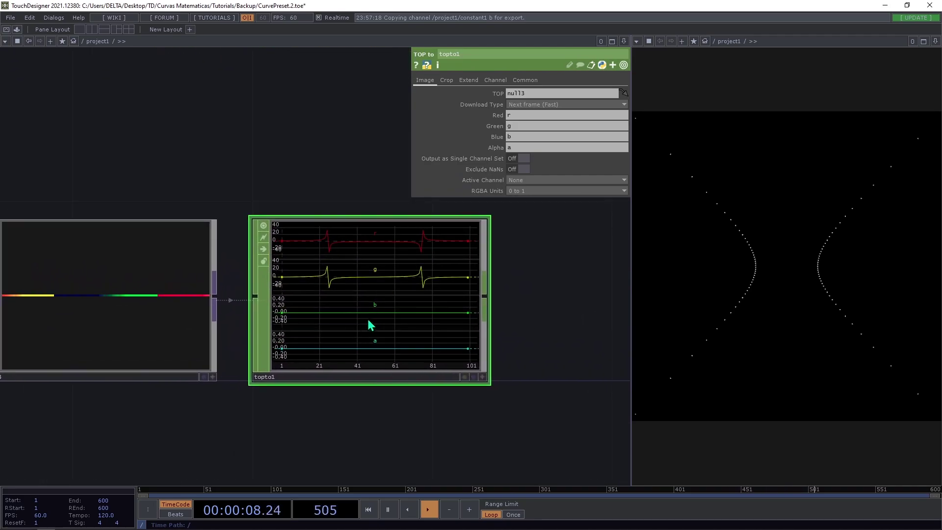
scroll(366, 319, down, 5)
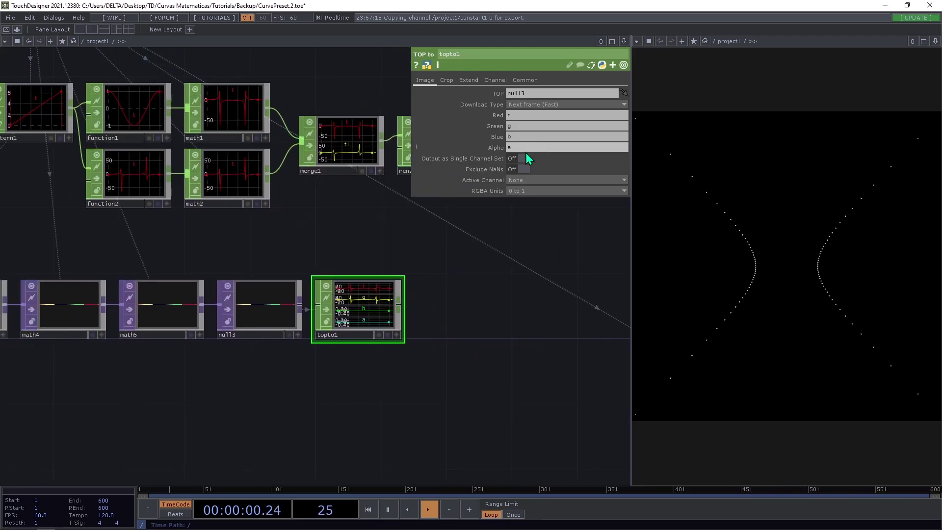
Name the TOP to CHOP's Red channel tx and Green channel ty, and leave Blue and Alpha empty.
click(510, 116)
click(523, 127)
key(BackSpace)
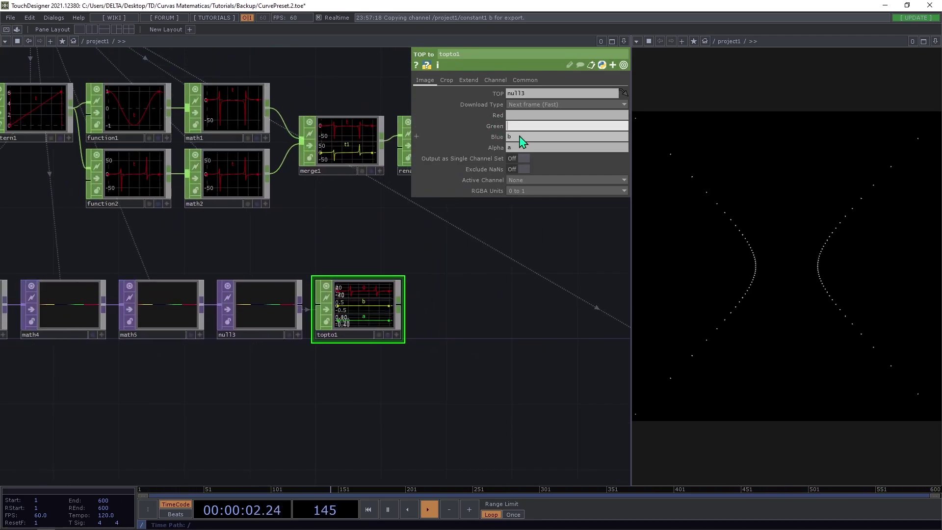
click(519, 137)
key(BackSpace)
click(516, 147)
key(BackSpace)
click(511, 115)
text(tx)
click(524, 127)
text(ty)
click(521, 138)
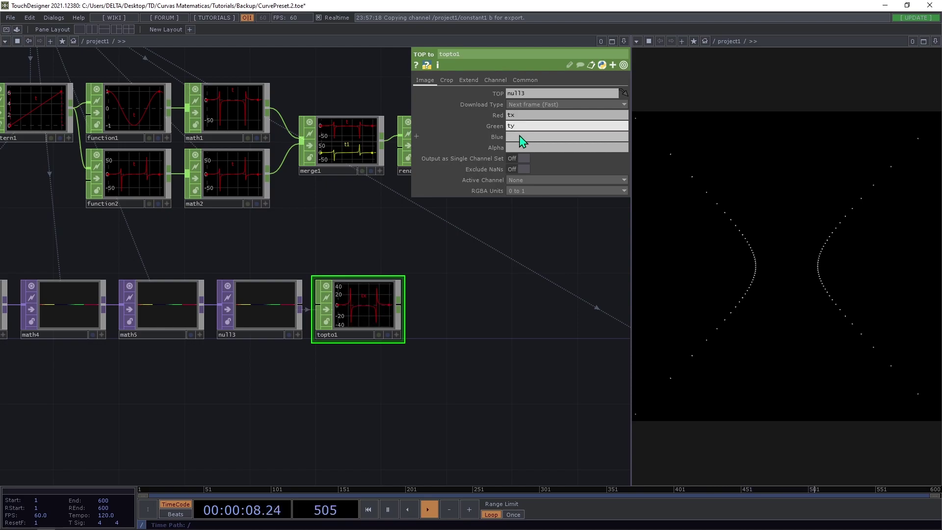
Append a Null CHOP to the TOP to CHOP and place it below null1.
drag(484, 299, 379, 352)
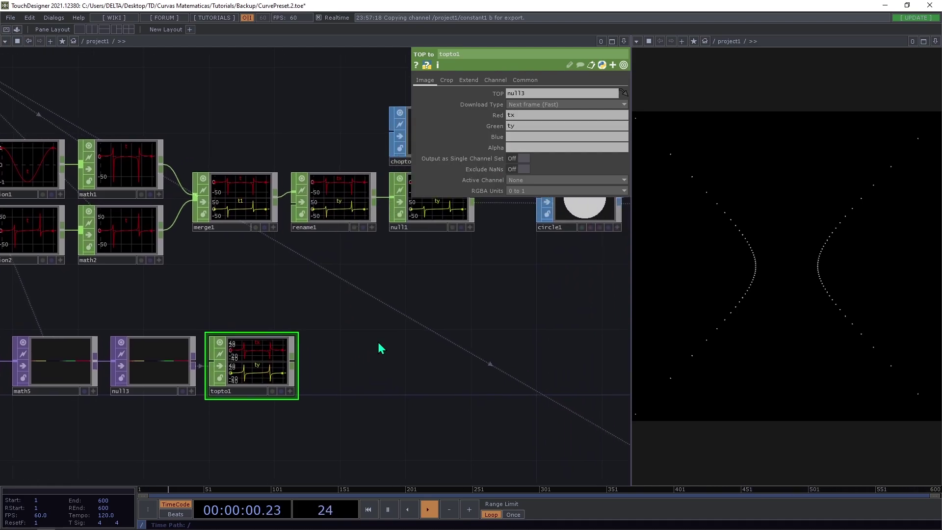
right_click(292, 363)
text(n)
click(322, 377)
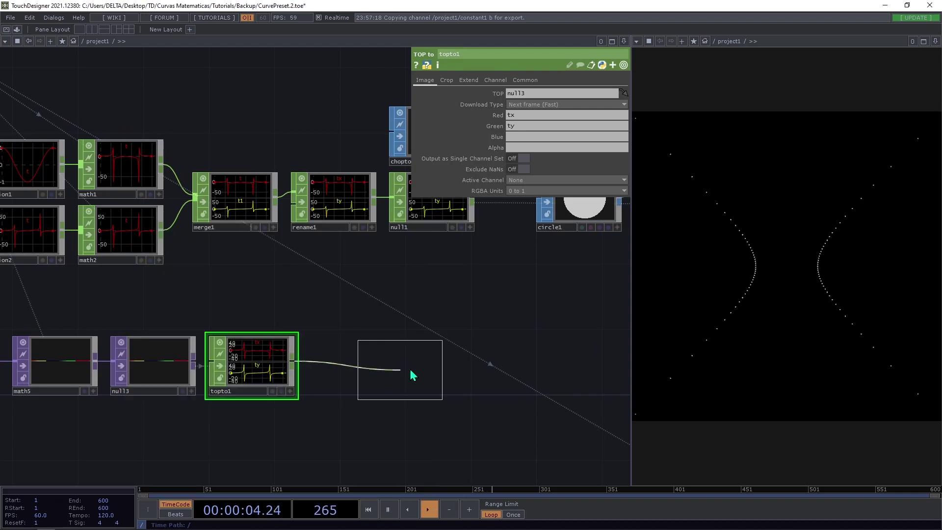
click(395, 373)
drag(514, 364, 337, 364)
scroll(324, 357, down, 2)
Compare both curve versions by switching geo1's instancing Translate OP between null4 and null1, ending on null1.
drag(427, 342, 358, 374)
drag(514, 261, 513, 291)
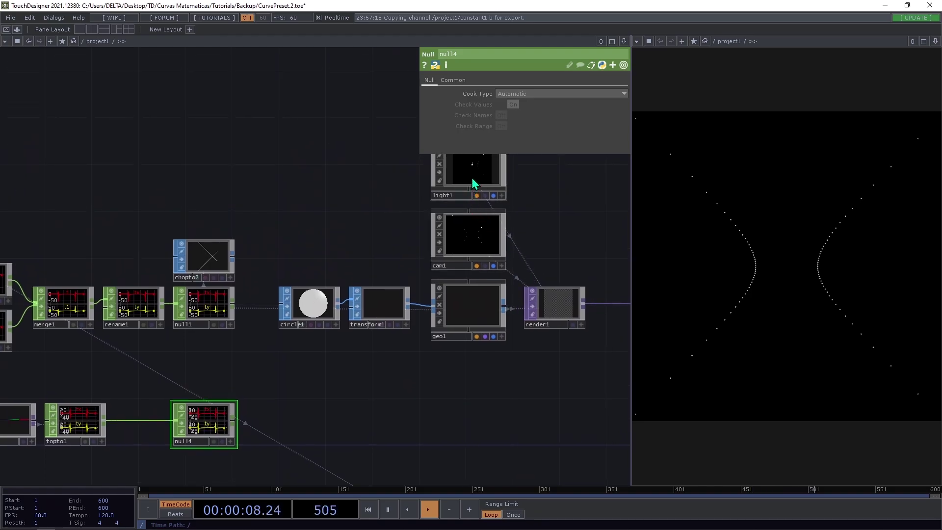
click(454, 302)
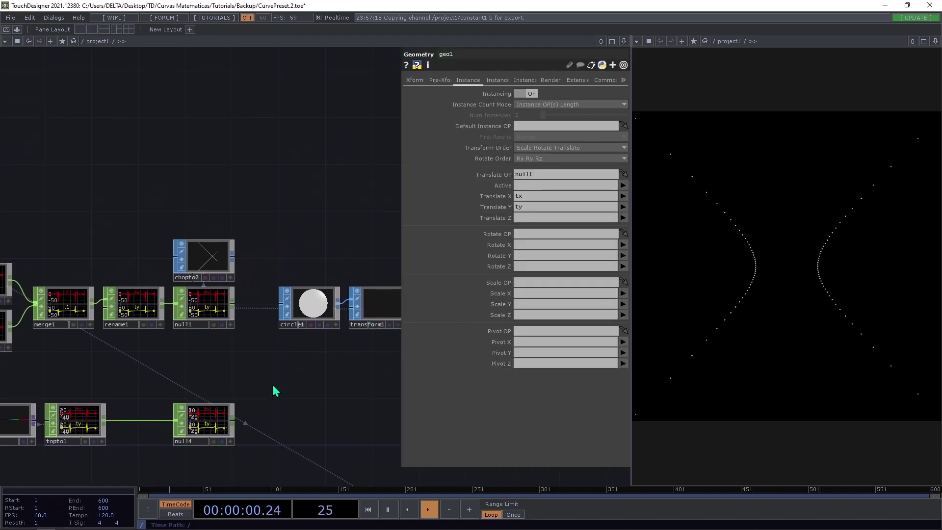
drag(222, 425, 554, 173)
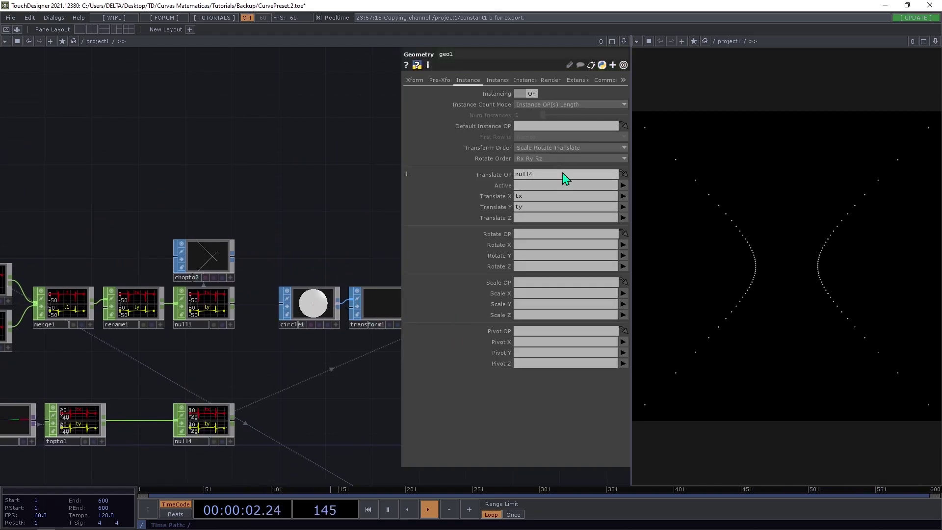
drag(219, 311, 524, 178)
drag(199, 429, 525, 176)
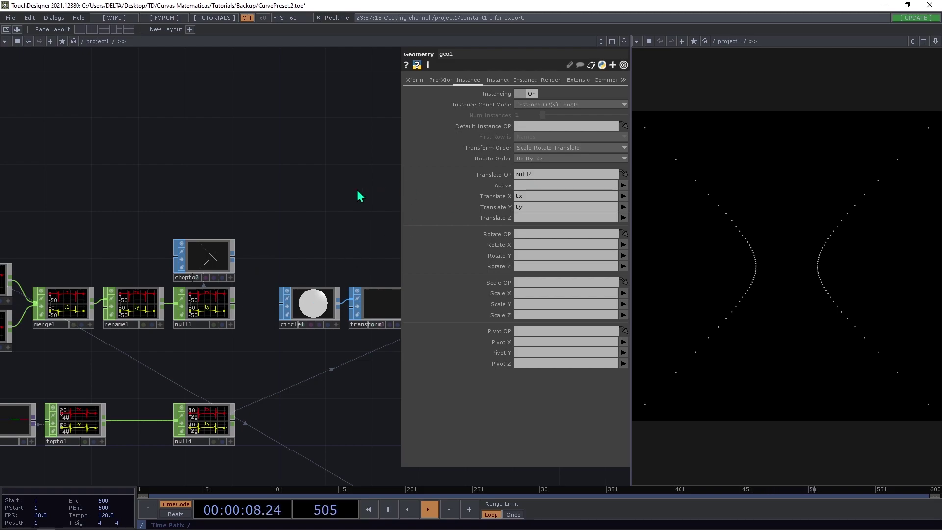
drag(206, 306, 540, 177)
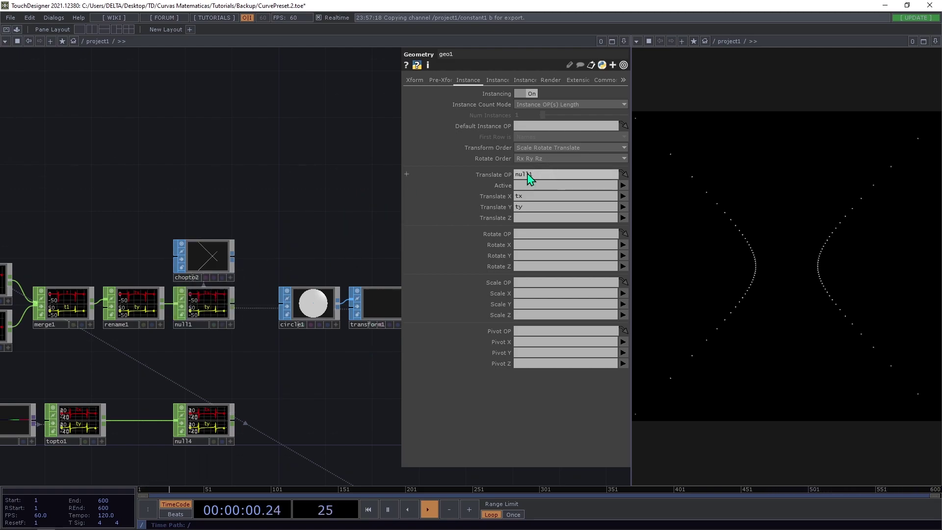
key(p)
Move the Script CHOP with its callbacks DAT, null6 and chopto4 to just below null4.
key(h)
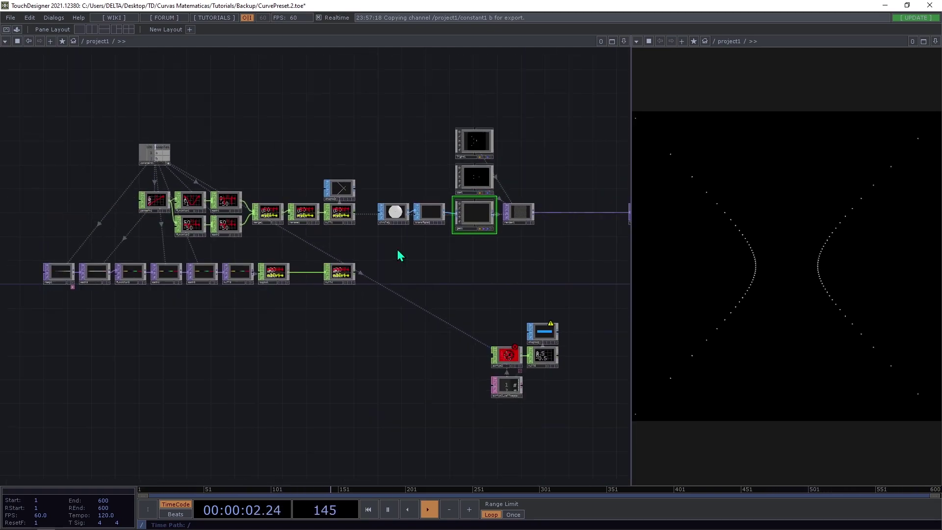
drag(596, 422, 442, 312)
drag(503, 353, 305, 331)
scroll(305, 387, up, 6)
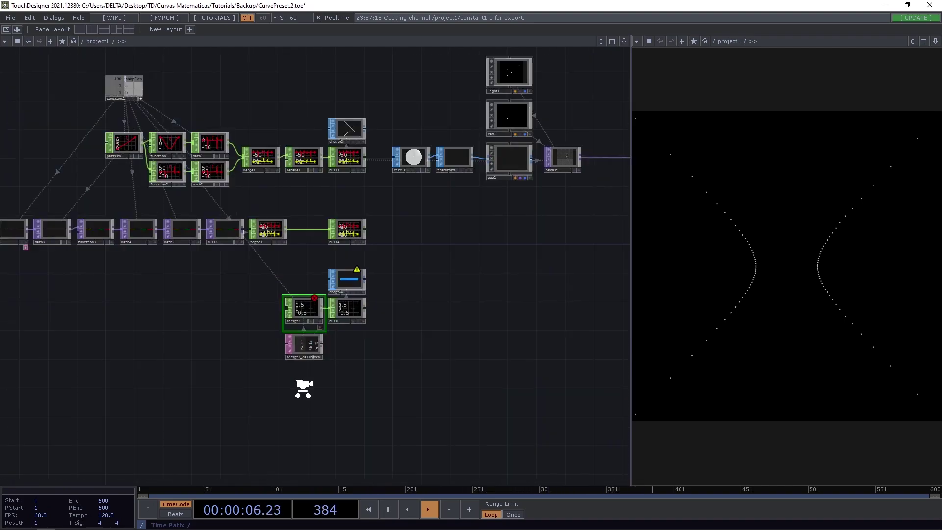
Open the script2_callbacks DAT for editing in Visual Studio Code.
drag(403, 335, 405, 393)
key(p)
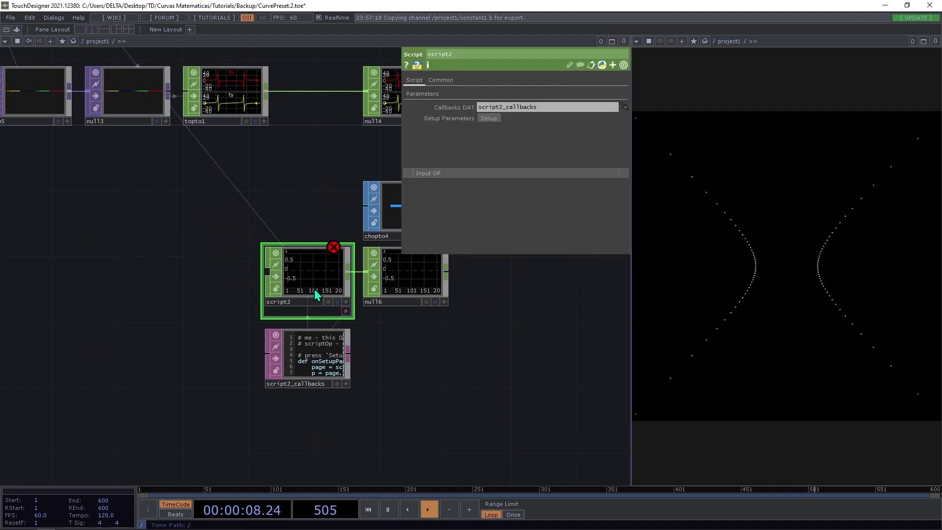
click(339, 358)
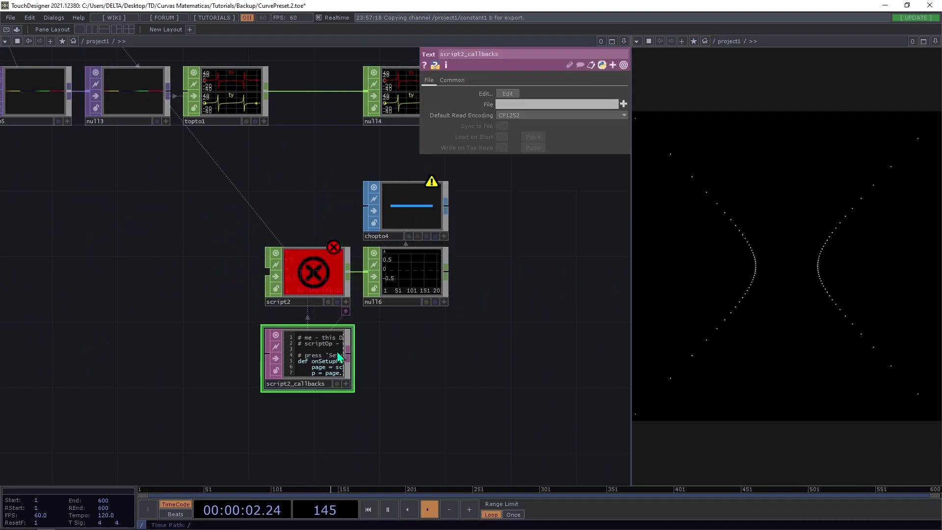
click(516, 159)
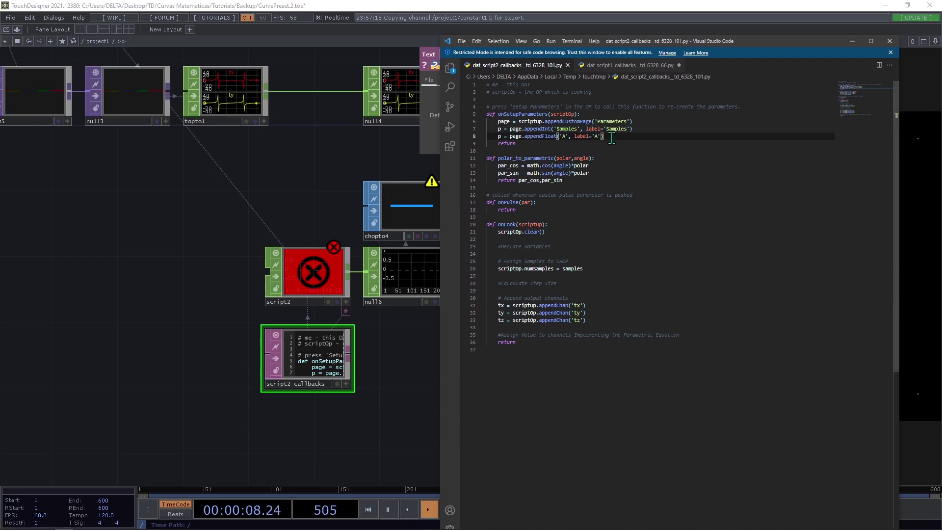
Add a second float parameter named 'B' with label 'B' below the A parameter in onSetupParameters, and save the script.
drag(608, 139, 497, 137)
key(ctrl+c)
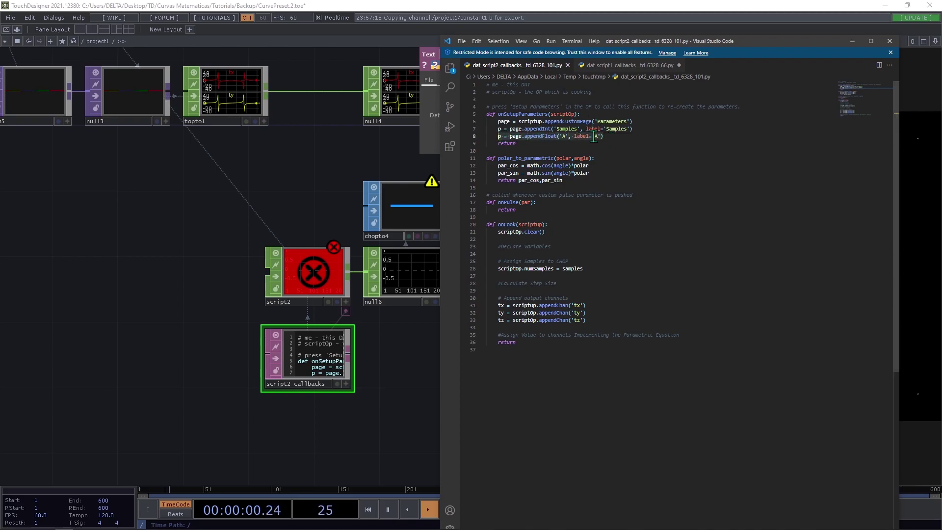
click(617, 137)
key(Return)
key(ctrl+v)
click(566, 143)
key(BackSpace)
text(B)
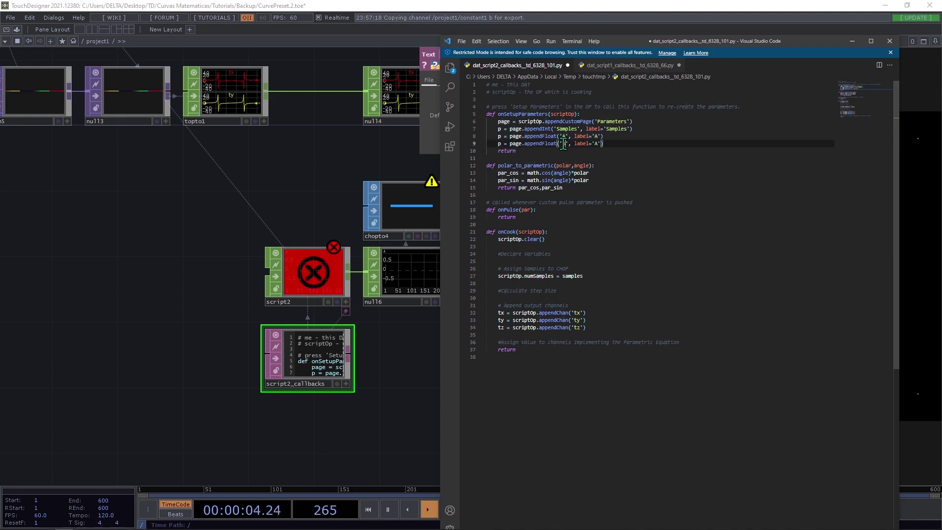
double_click(596, 143)
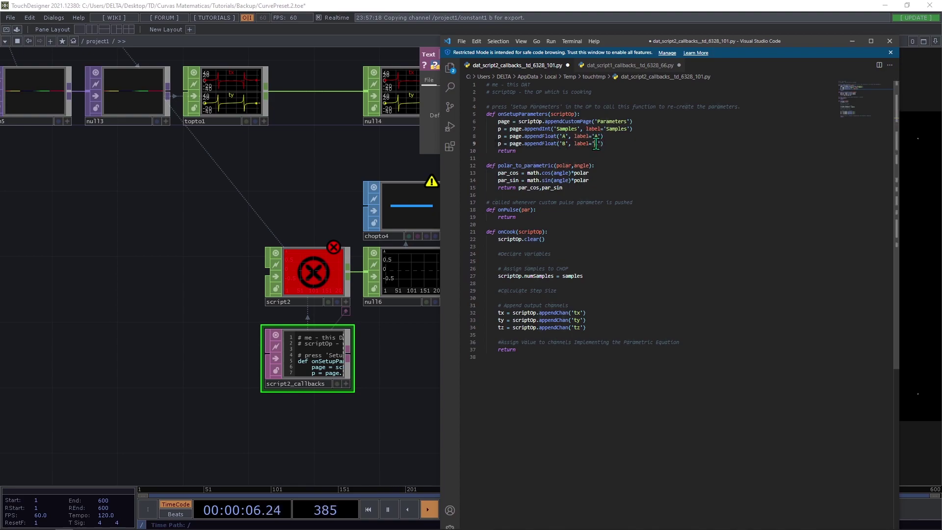
text(B)
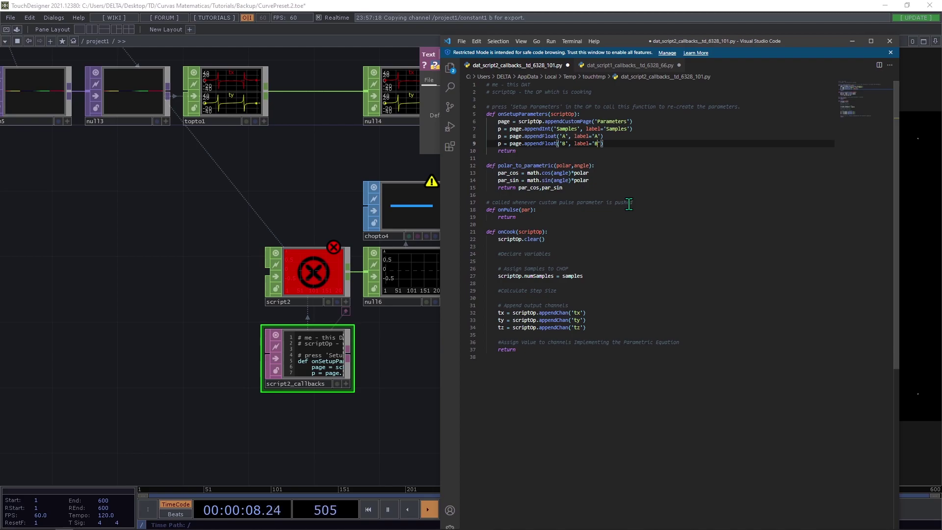
key(ctrl+s)
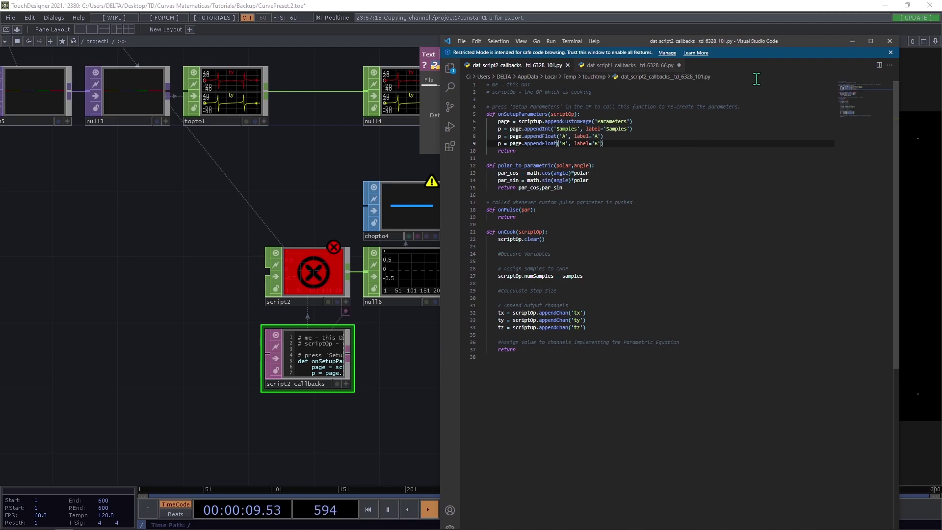
Switch to TouchDesigner and re-run the parameter setup on script2 to add its B parameter.
click(852, 41)
click(339, 275)
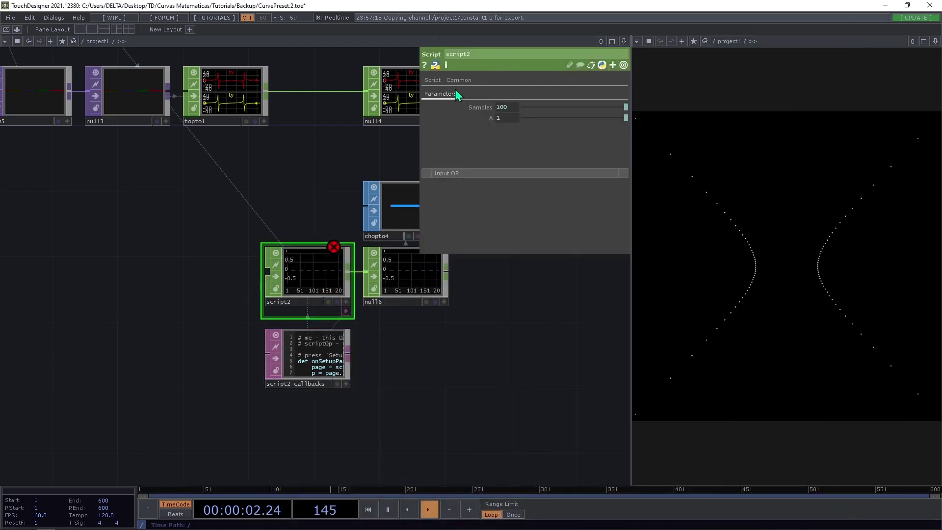
click(507, 118)
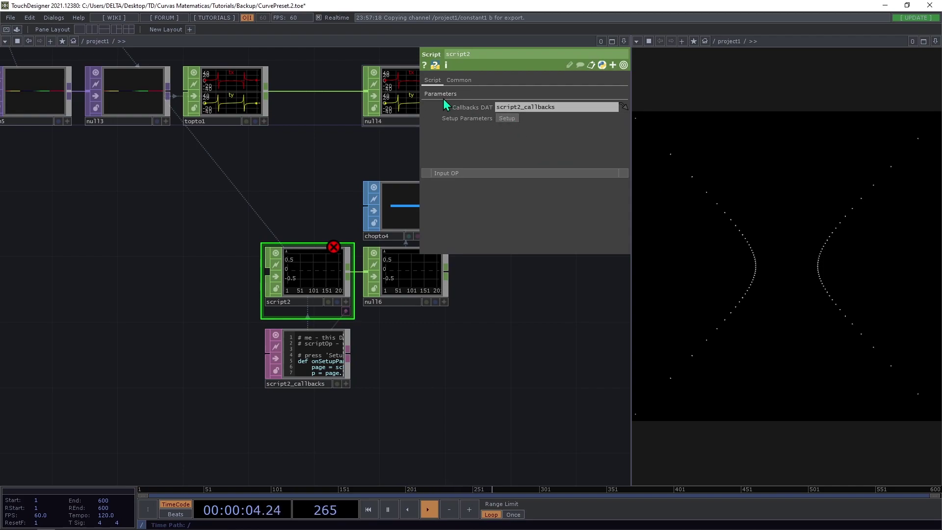
click(491, 118)
Set script2's B parameter to the expression op('constant1')['b'], based on the A parameter's expression.
drag(566, 129, 494, 133)
click(506, 140)
key(Return)
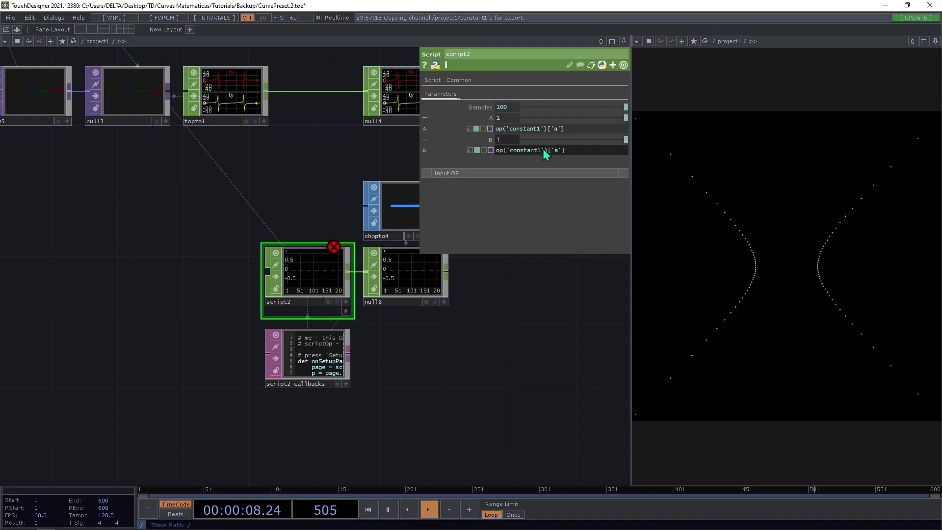
text(b)
key(Return)
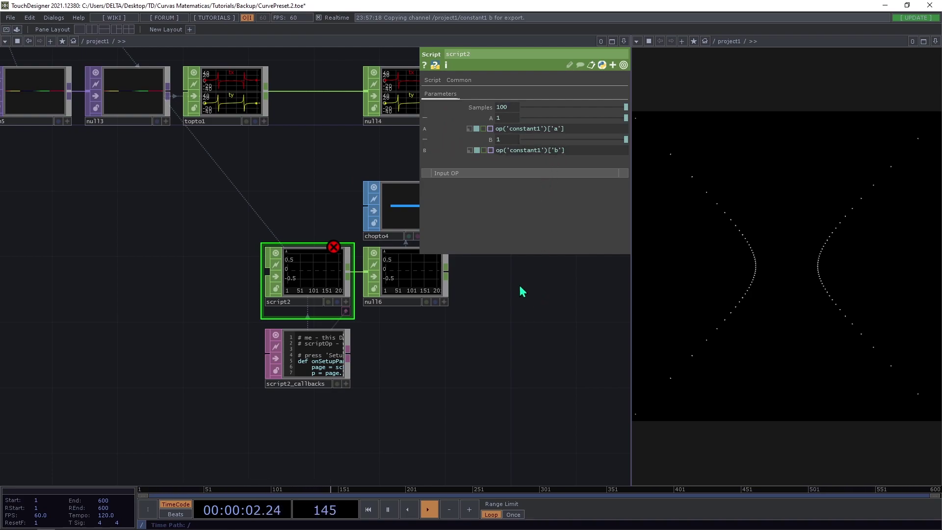
Reopen the script2 callbacks in Visual Studio Code and declare a = scriptOp.par.A under the Declare Variables comment.
key(ctrl+e)
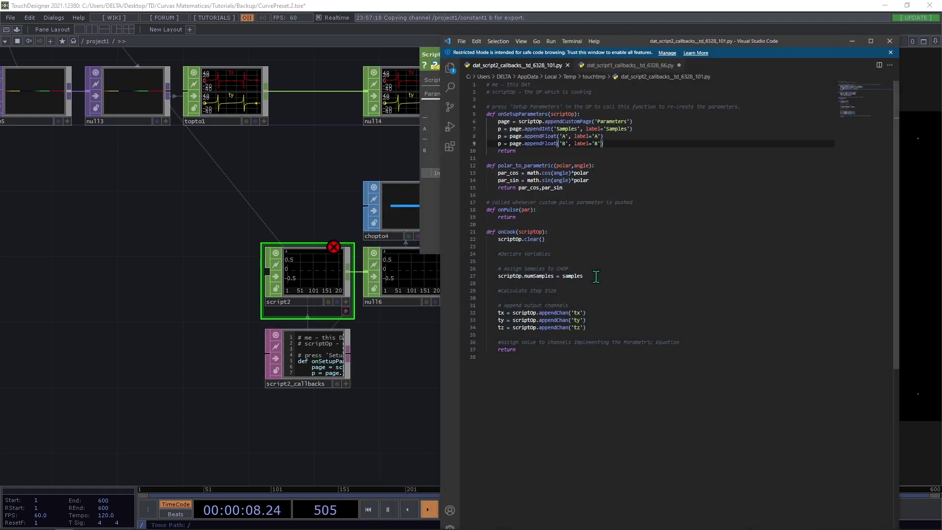
click(567, 253)
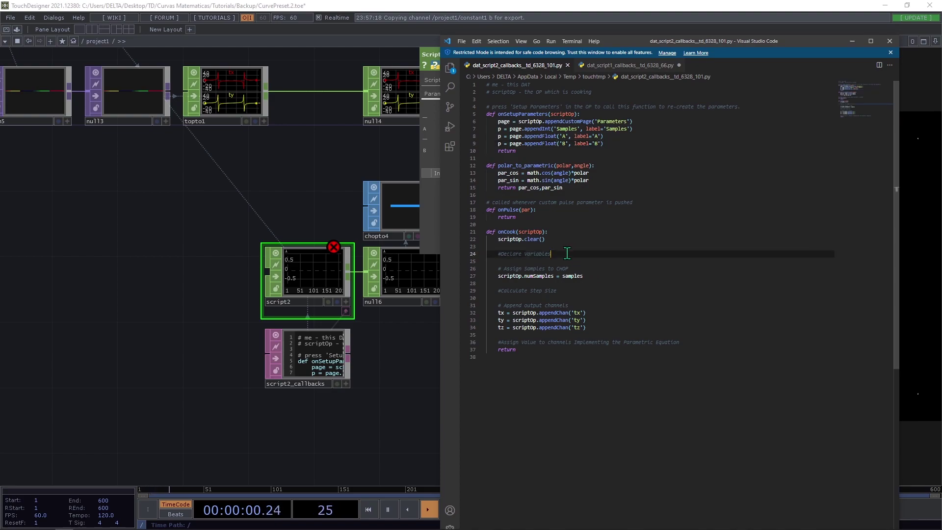
key(Return)
text(scrip)
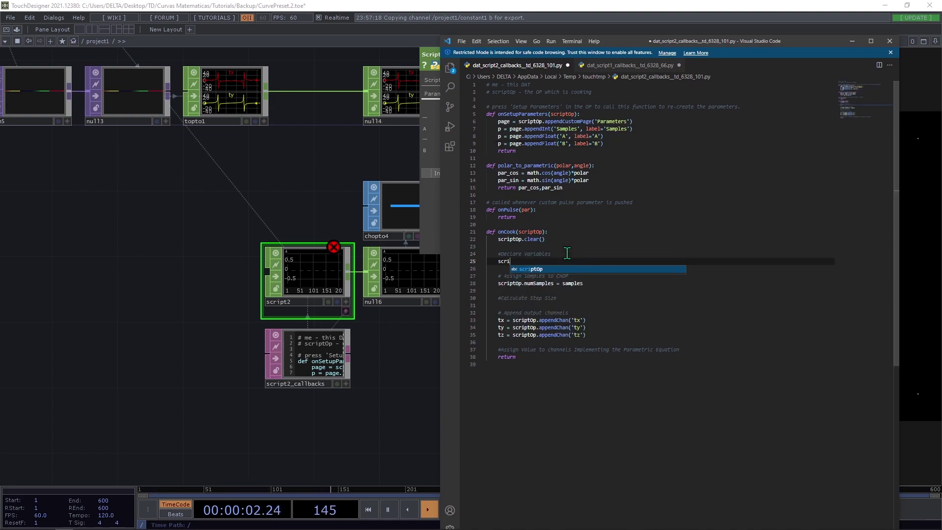
key(BackSpace)
key(BackSpace)
key(BackSpace)
key(BackSpace)
key(BackSpace)
text(a = scriptOp)
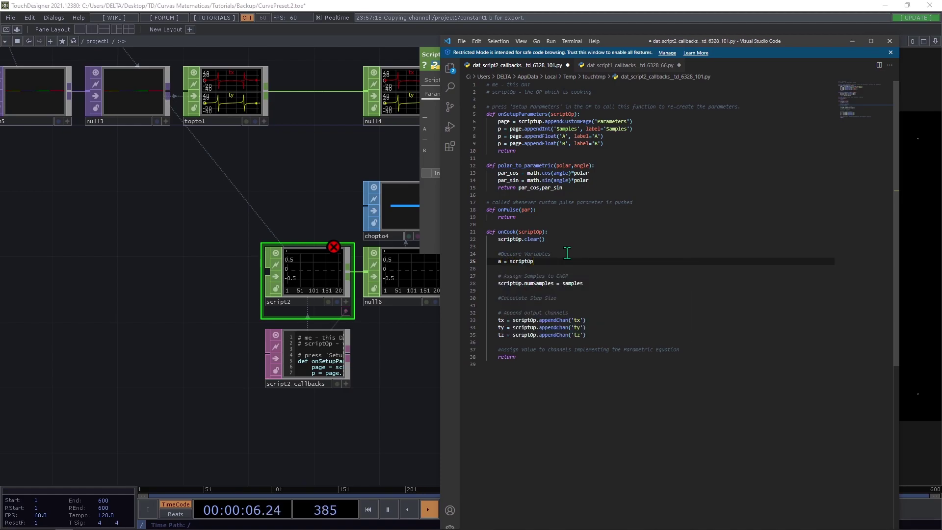
text(.par.A)
key(Escape)
key(Return)
Declare b = scriptOp.par.B on the line below the a variable in onCook.
text(b = s)
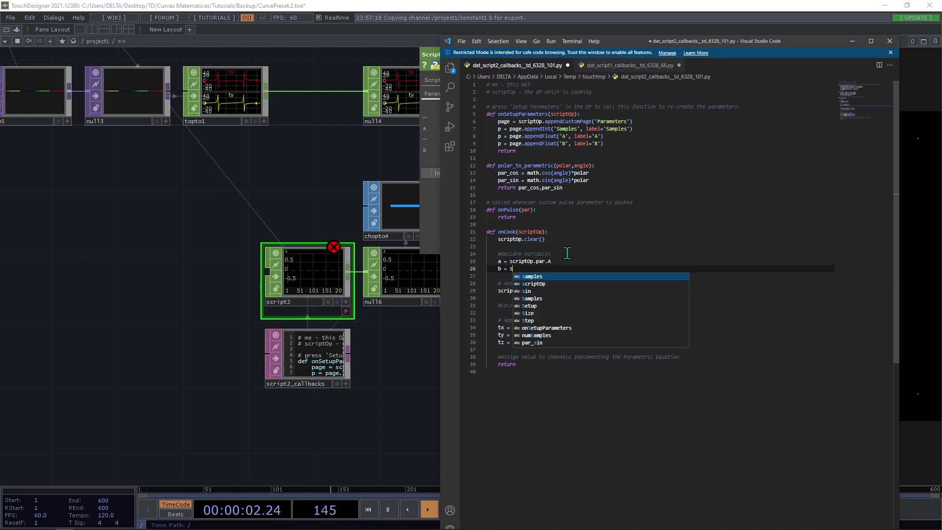
text(criptOp.pa)
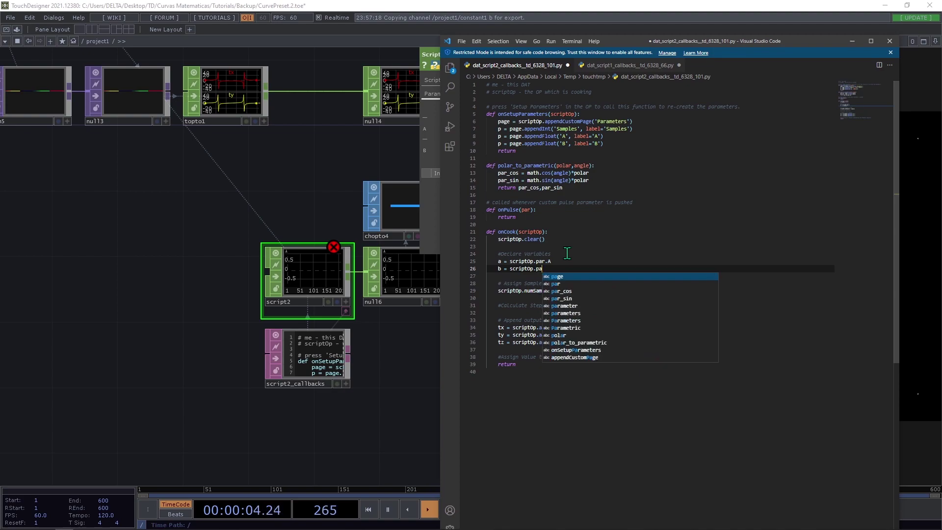
text(r.B)
key(Escape)
key(Return)
Declare samples = scriptOp.par.Samples on the line below the b variable.
text(samples )
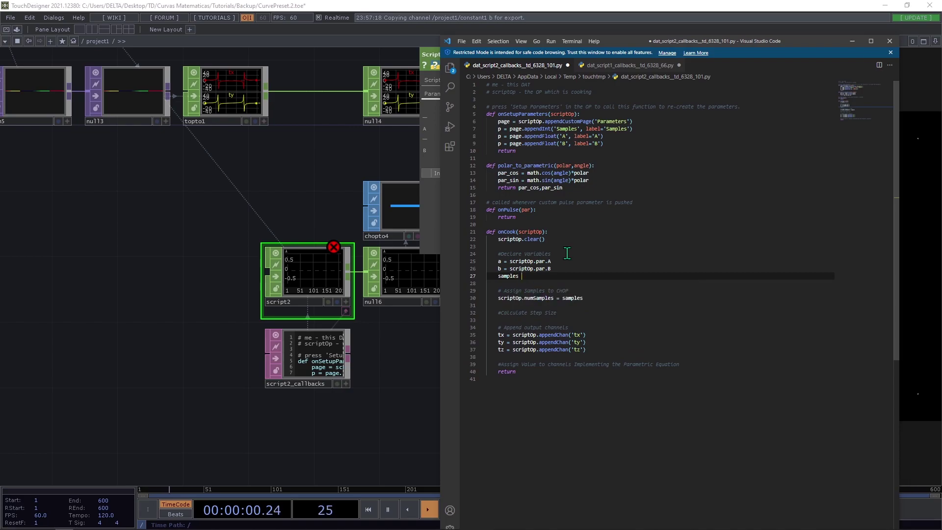
text(= s)
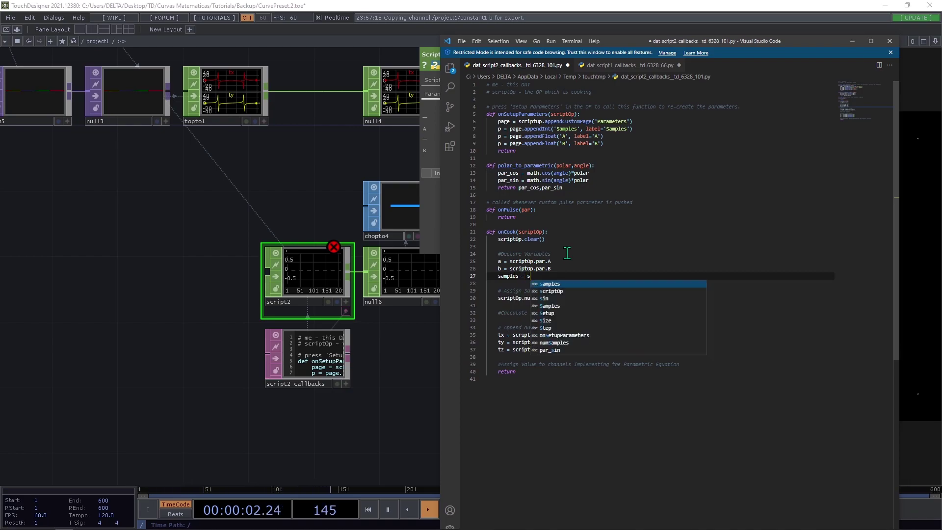
text(criptOp.par)
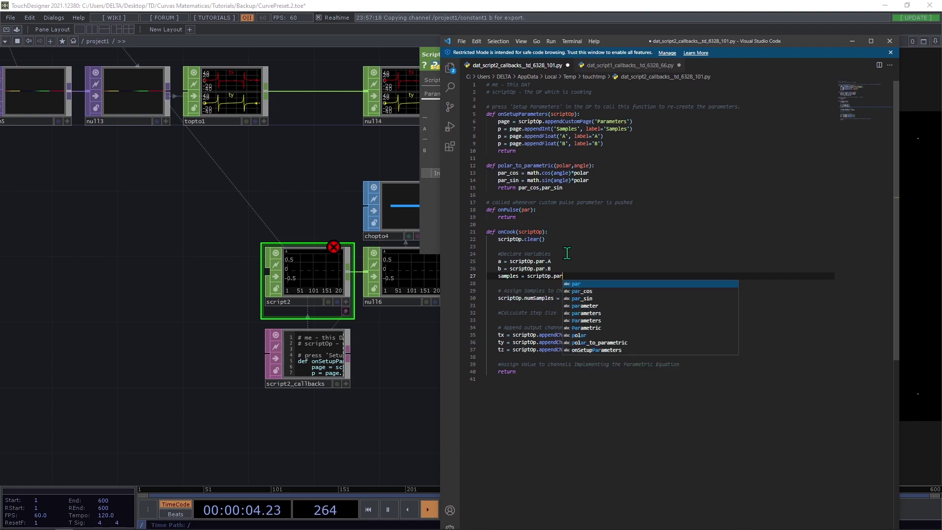
text(.Sa,mples)
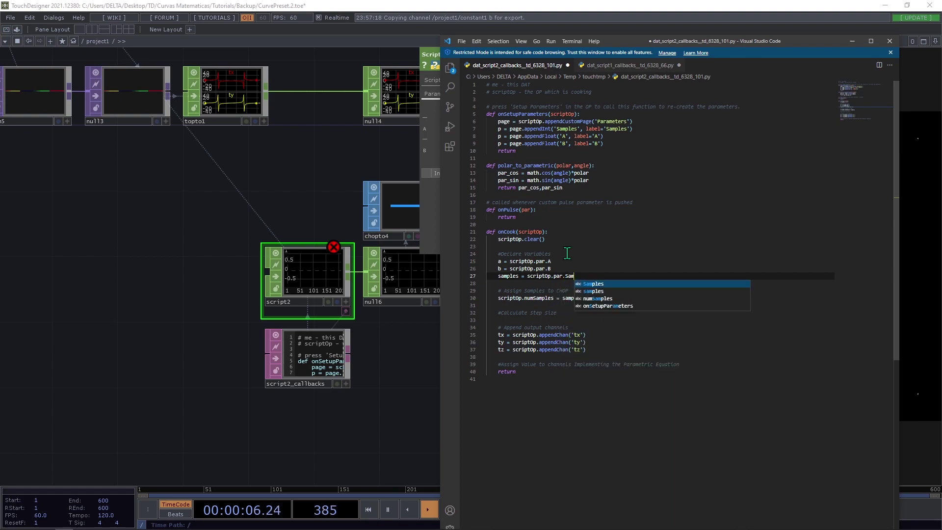
key(Escape)
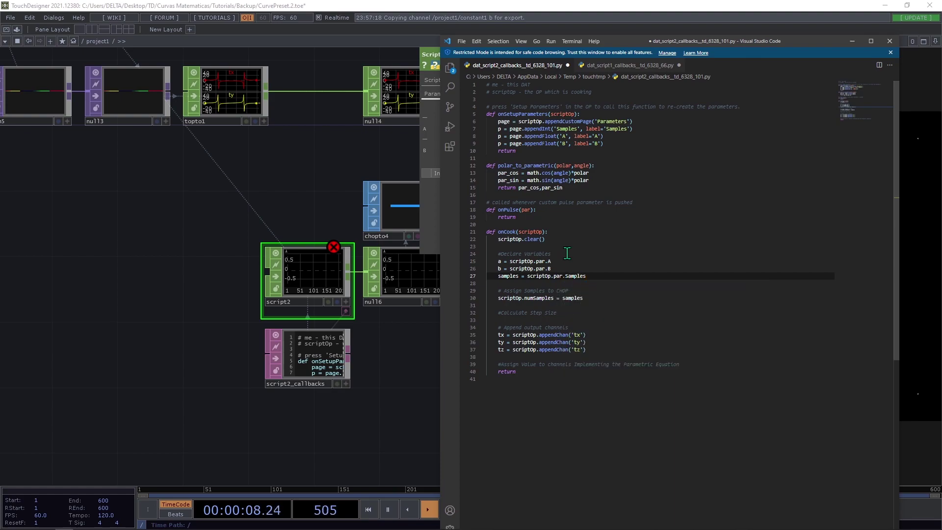
key(Return)
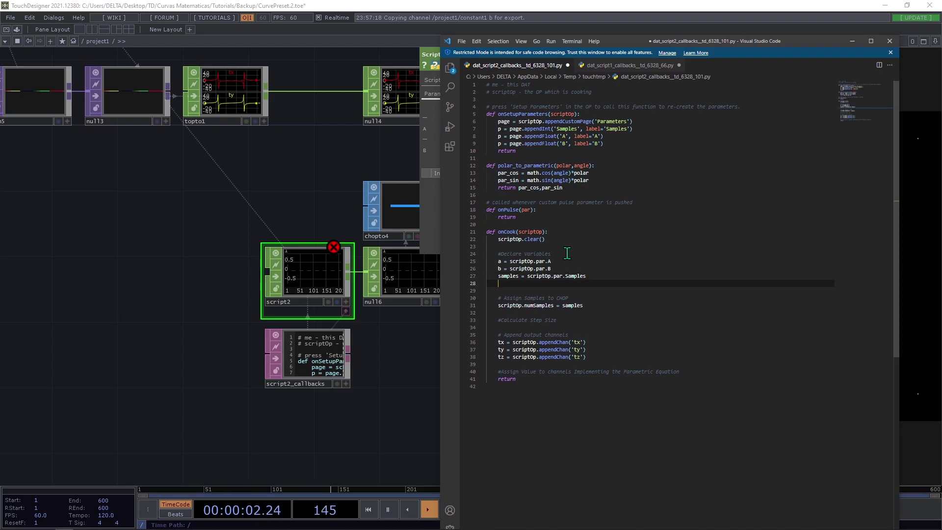
Declare cycle = math.pi*2 as the last variable and save the script.
text(cycle = math.pi)
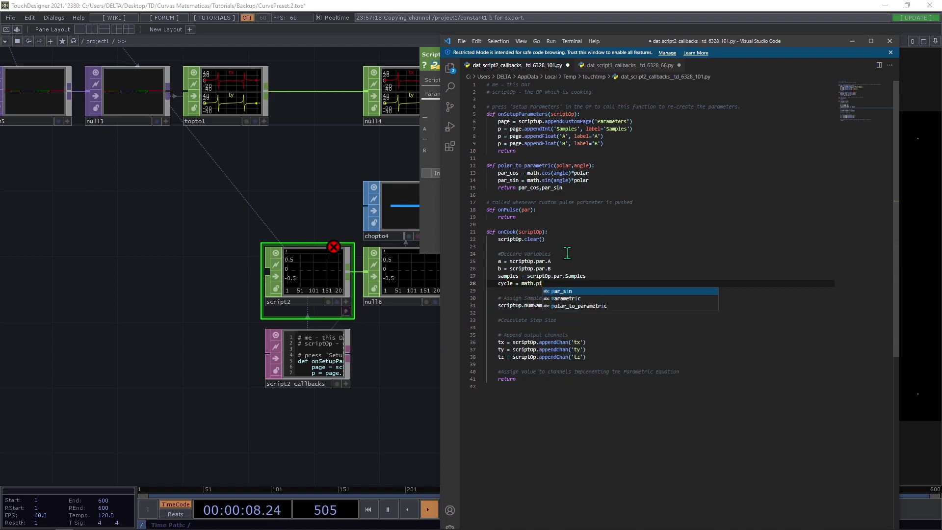
text(*2)
key(ctrl+s)
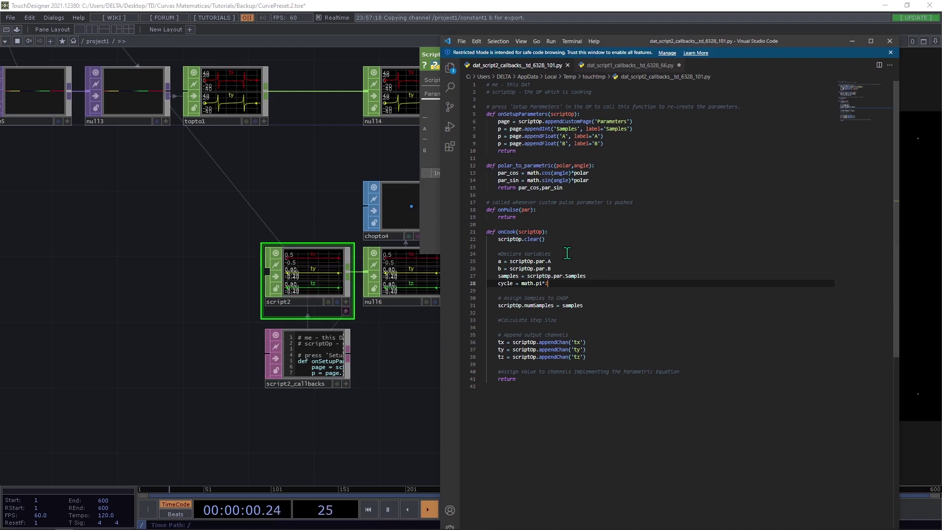
Add step = cycle/(samples-1) under the Calculate Step Size comment and save the script.
click(570, 320)
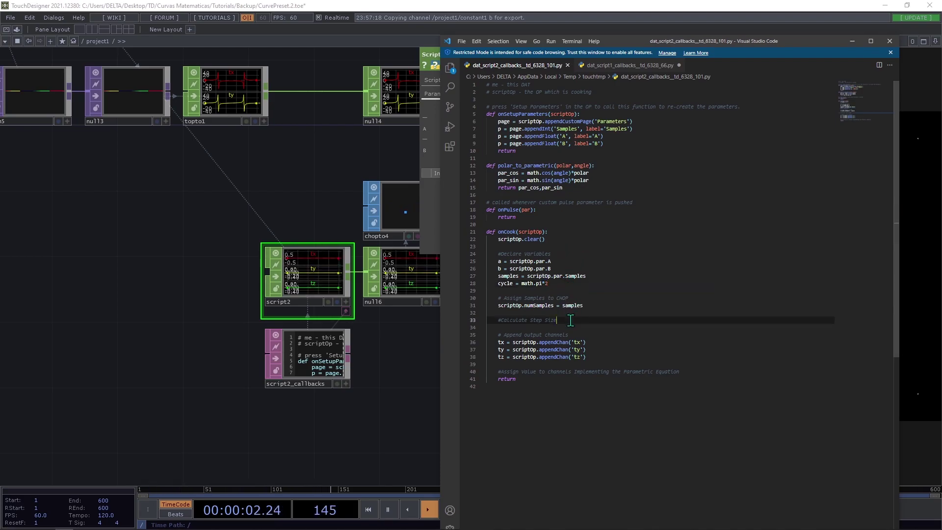
key(Return)
text(step )
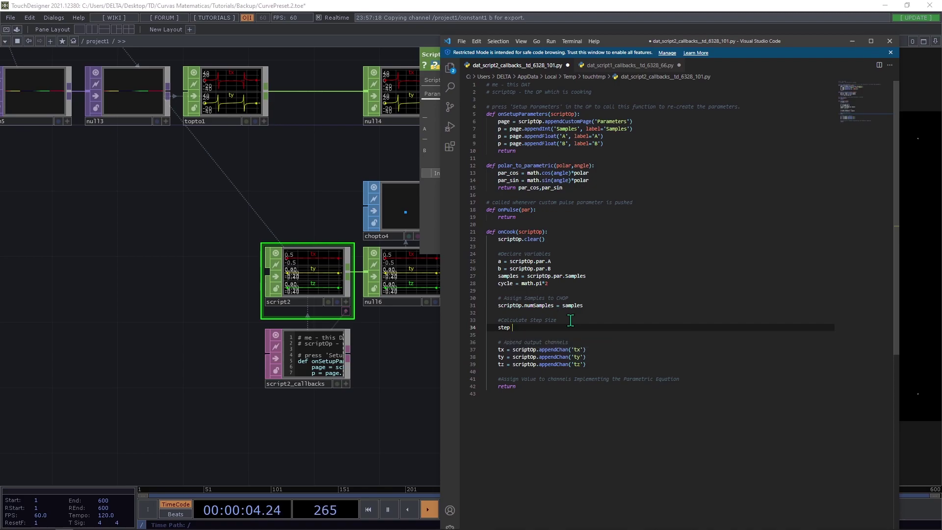
text(= cycle ()
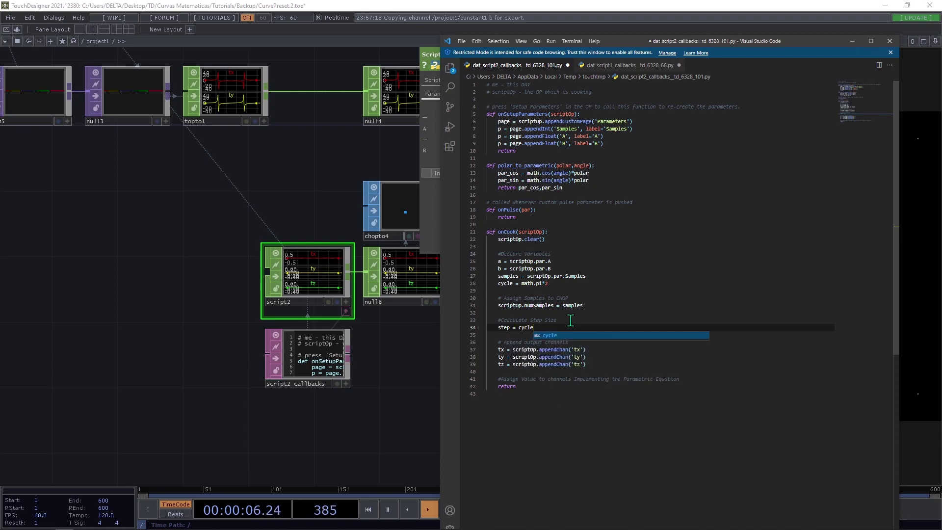
key(BackSpace)
key(BackSpace)
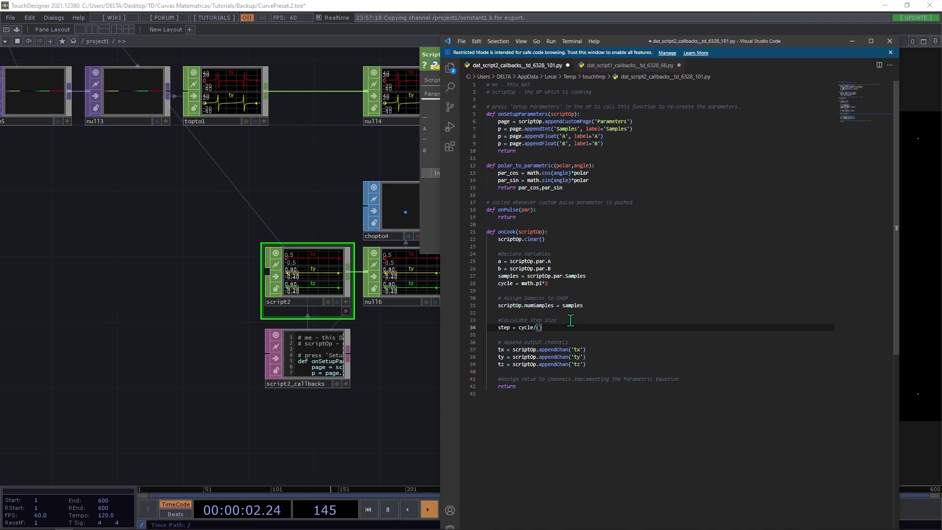
text(samples)
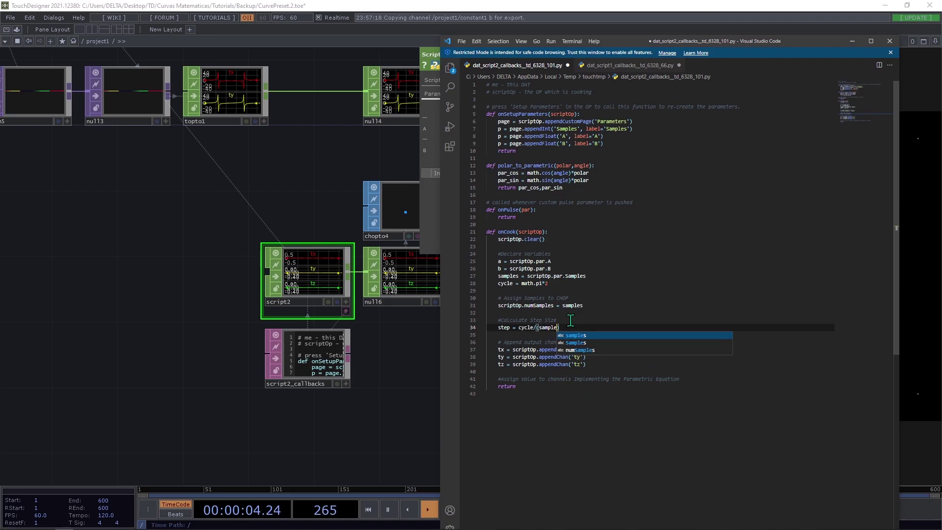
text(-1)
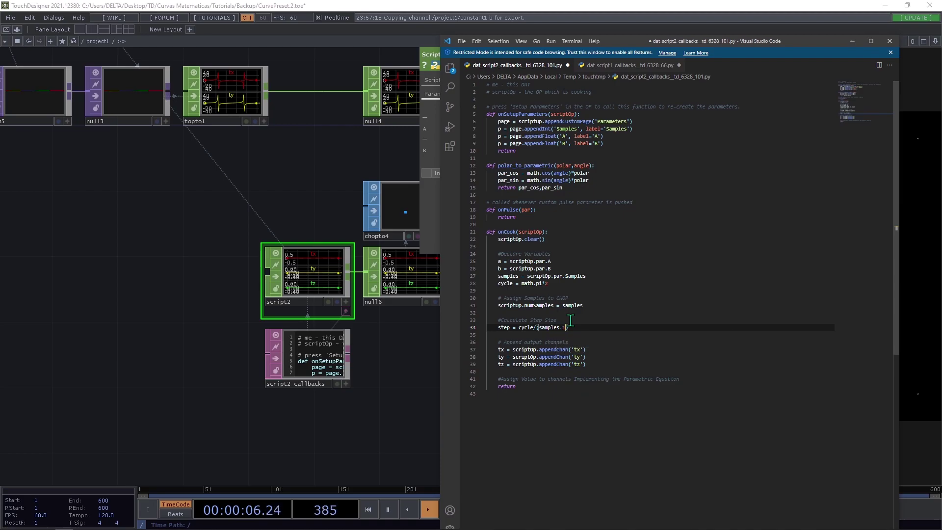
key(ctrl+s)
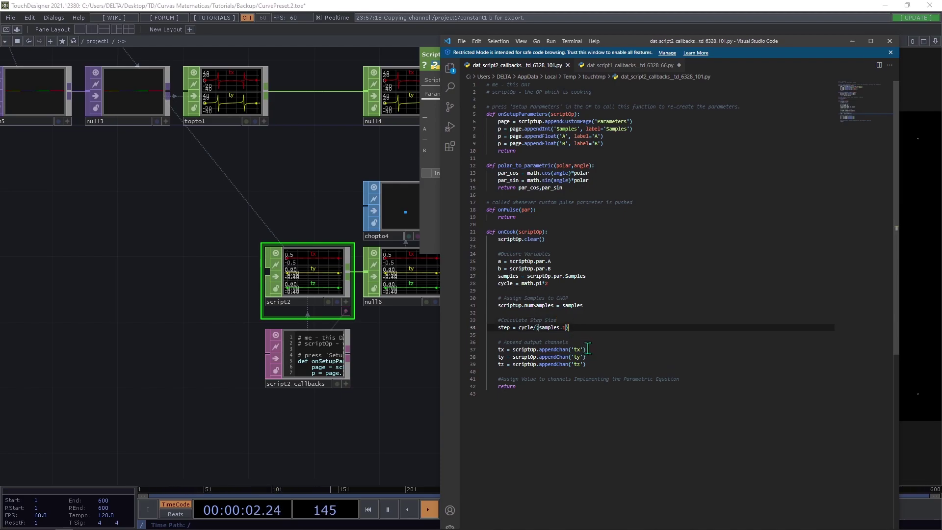
Add the loop header for i in range(samples): under the parametric equation comment in onCook.
click(692, 379)
key(Return)
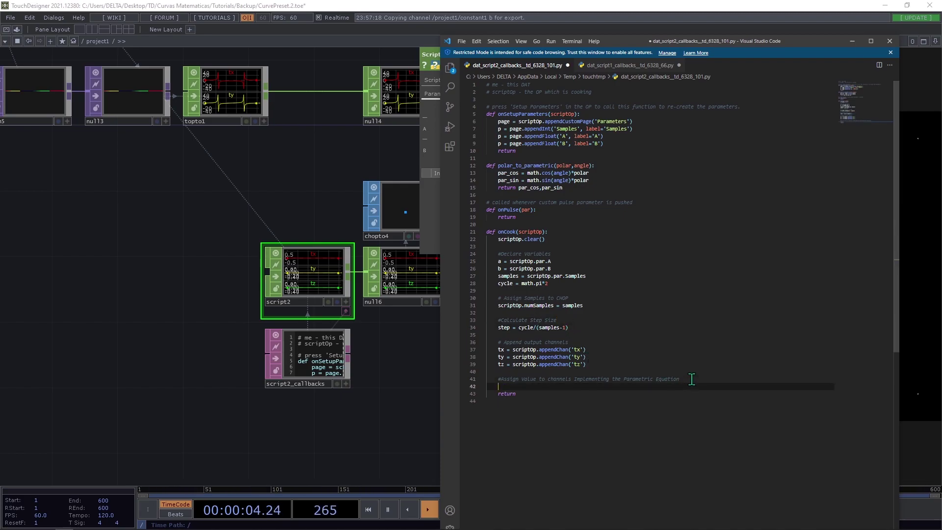
text(for i in)
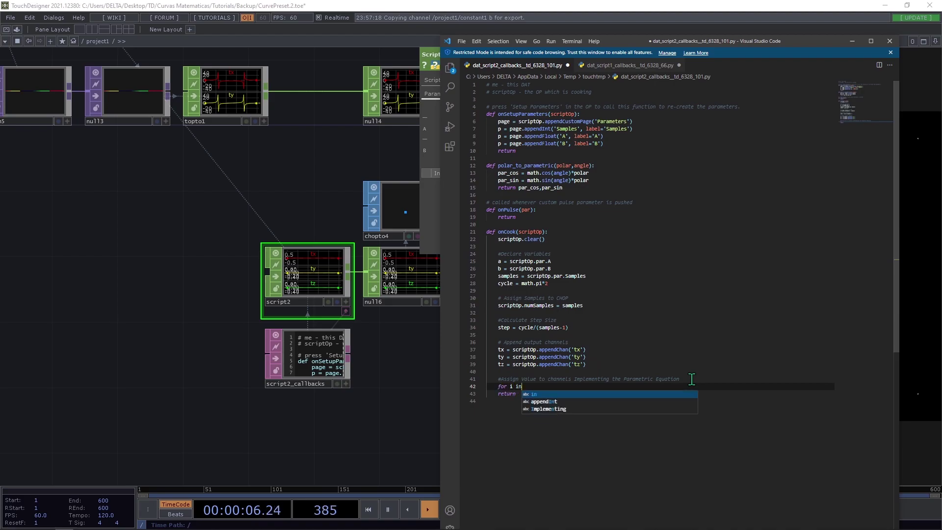
text( rangle)
key(BackSpace)
key(BackSpace)
key(BackSpace)
text(e(samples))
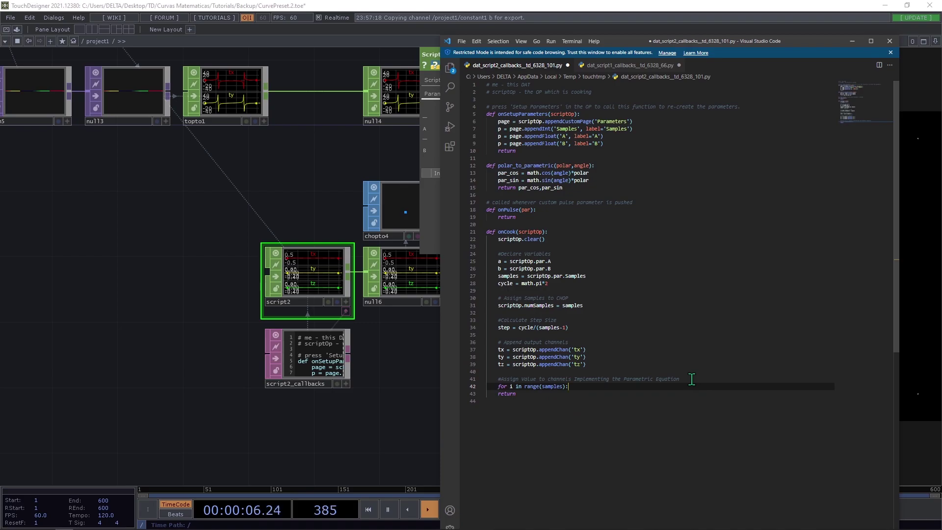
text(:)
key(Return)
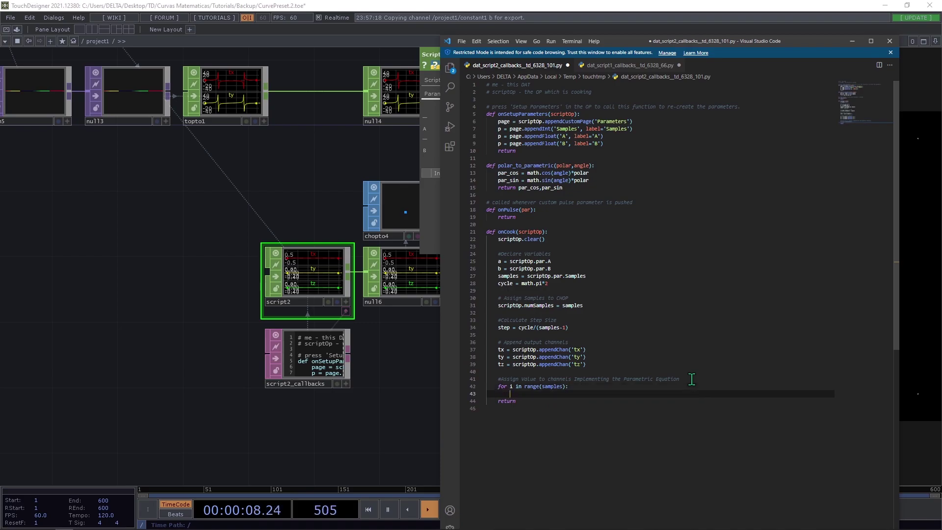
Define angle = step*i as the first line inside the for loop.
text(angle )
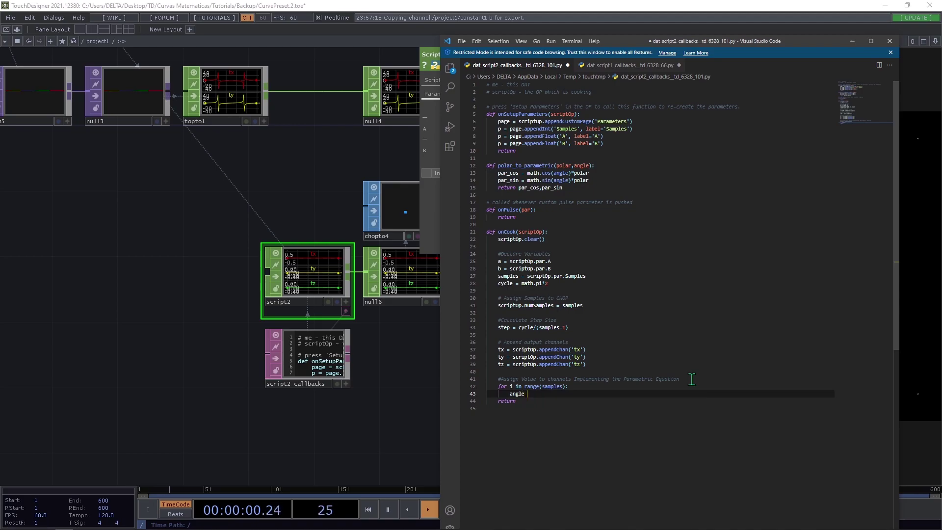
text(= step*i)
key(Return)
key(Return)
Assign tx[i] = a * (1/math.cos(angle)) inside the loop and save the script.
text(t)
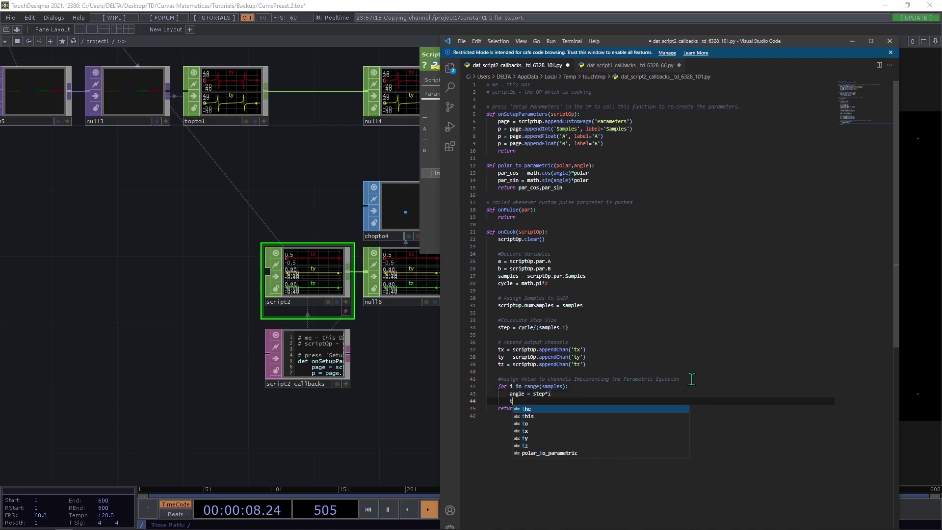
text(x[i[)
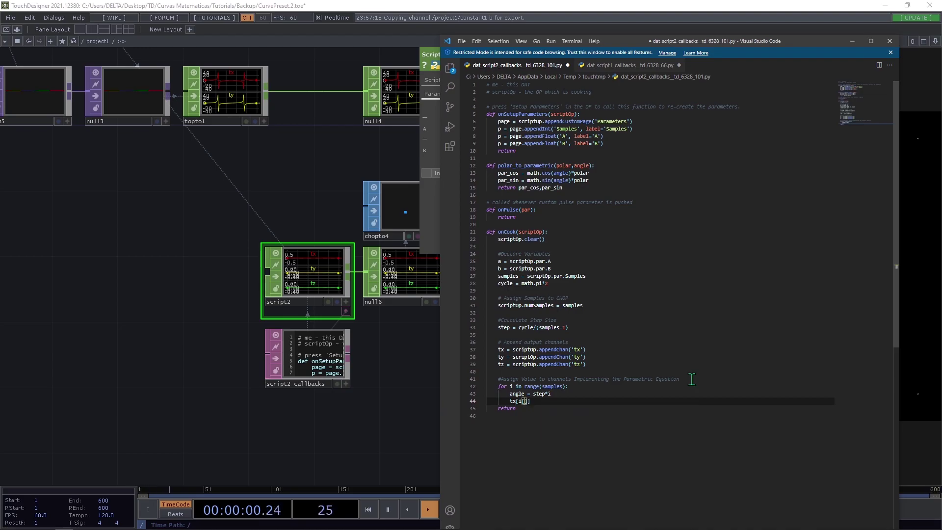
key(BackSpace)
text(] )
text(= a * )
text((1)
text(/)
text(math.cos)
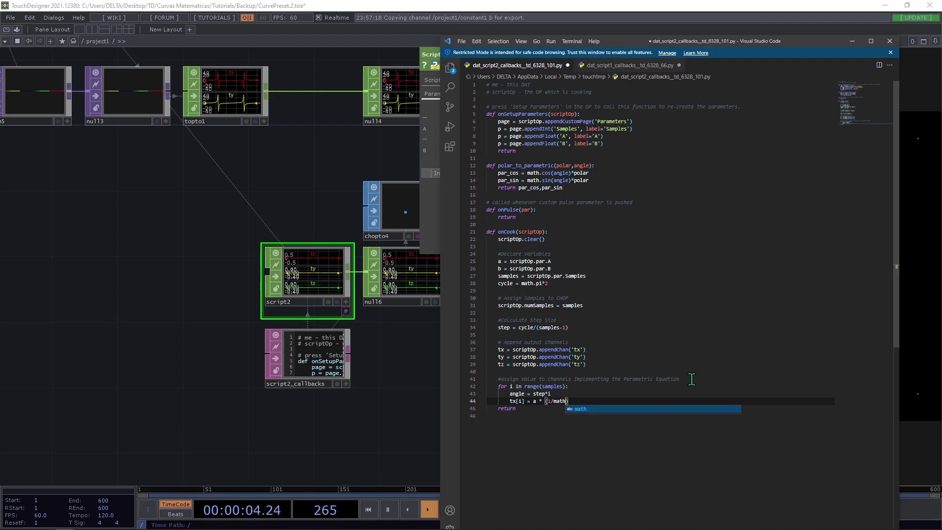
text((angle)
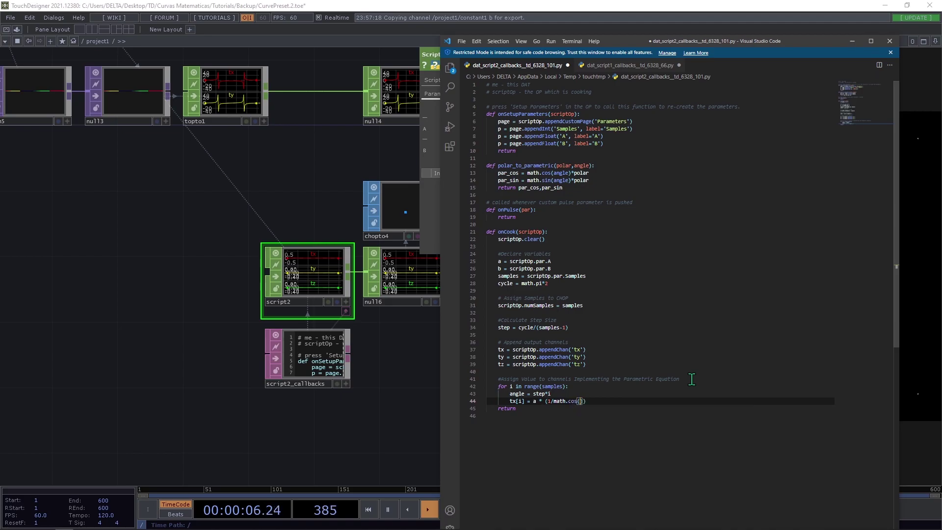
key(ctrl+s)
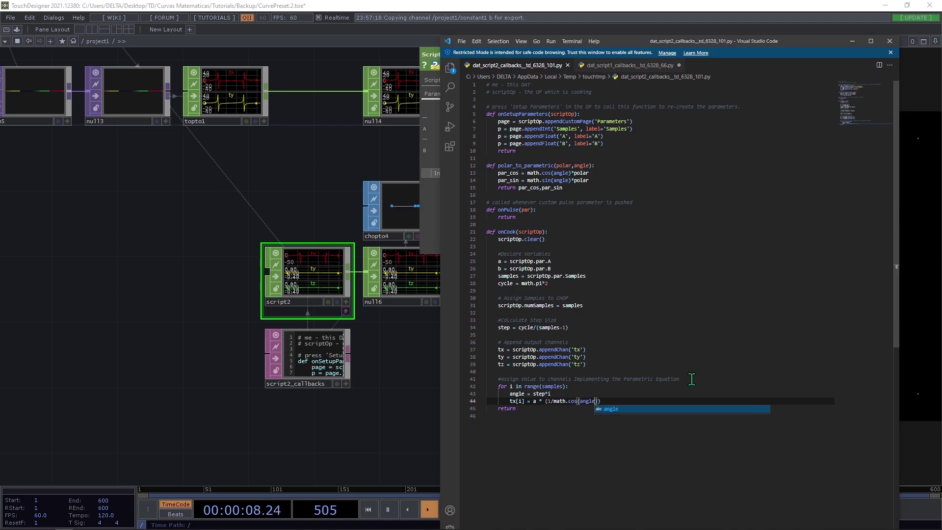
Duplicate the tx[i] assignment onto the line directly below it.
drag(622, 404, 511, 401)
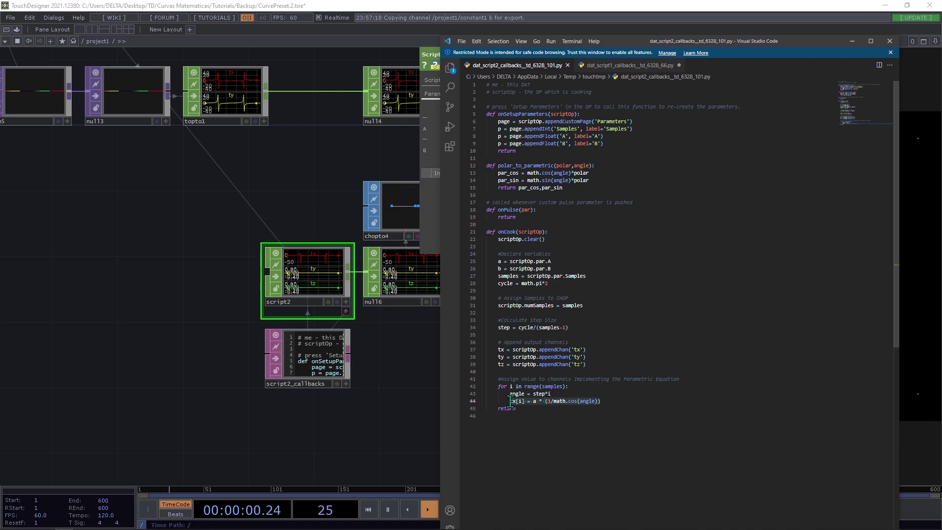
key(ctrl+c)
click(630, 403)
key(Return)
key(ctrl+v)
Change the duplicated assignment's channel to ty[i] and its multiplier to b.
click(516, 408)
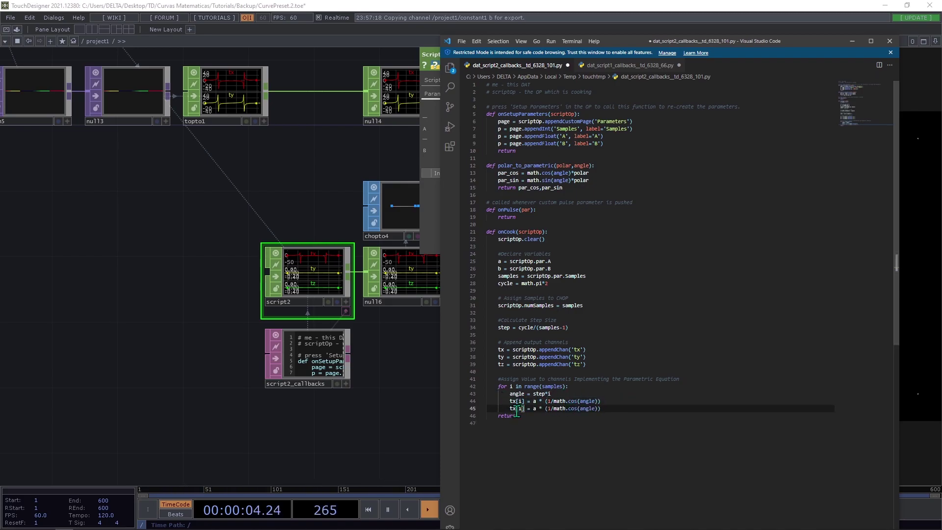
key(BackSpace)
text(y)
key(Right)
key(Right)
key(Right)
key(Right)
key(Right)
key(Right)
key(Right)
key(BackSpace)
text(b)
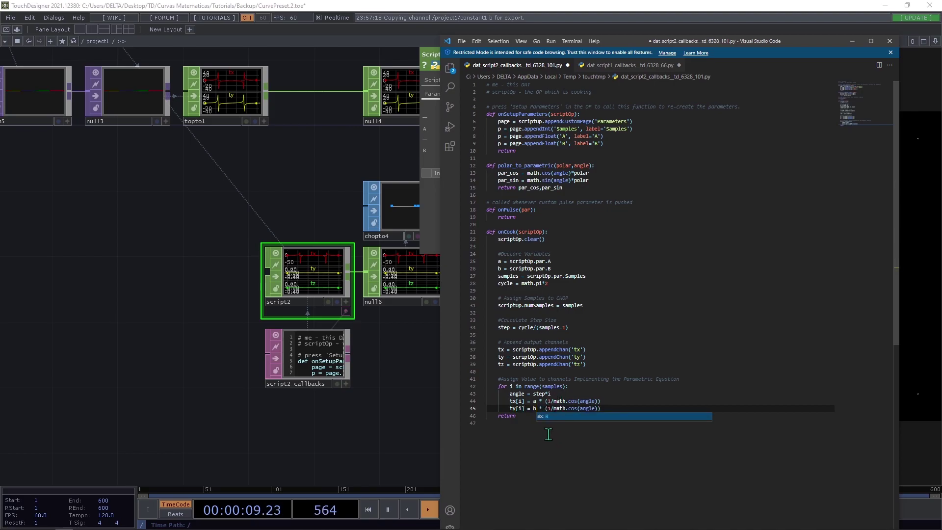
Replace the secant term in the ty[i] line with math.tan(angle), removing the 1/ in front.
click(581, 412)
key(BackSpace)
key(BackSpace)
key(BackSpace)
text(t)
key(BackSpace)
key(BackSpace)
text(tan)
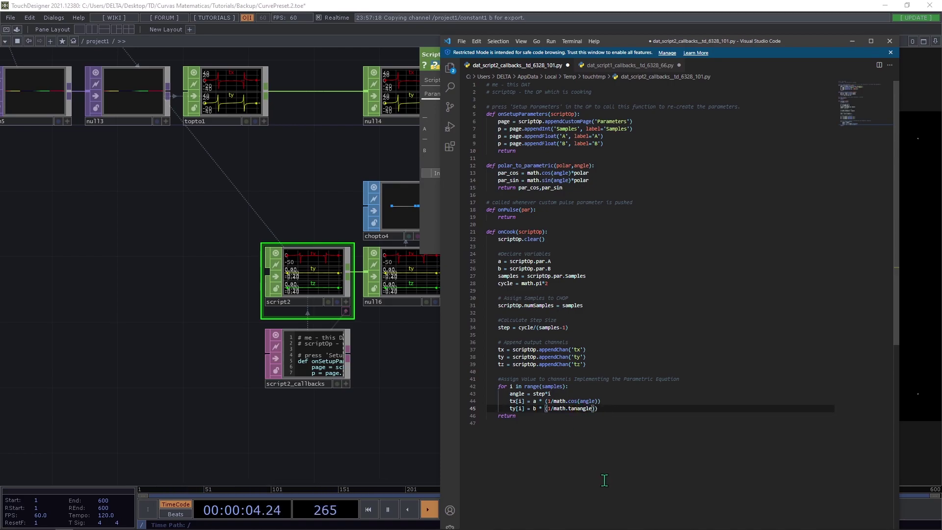
text(()
key(Left)
key(Left)
key(Left)
key(Left)
key(Left)
key(Left)
key(BackSpace)
key(BackSpace)
Switch back to TouchDesigner and examine the script2, null6 and chopto4 outputs in the network.
click(387, 415)
scroll(333, 320, down, 8)
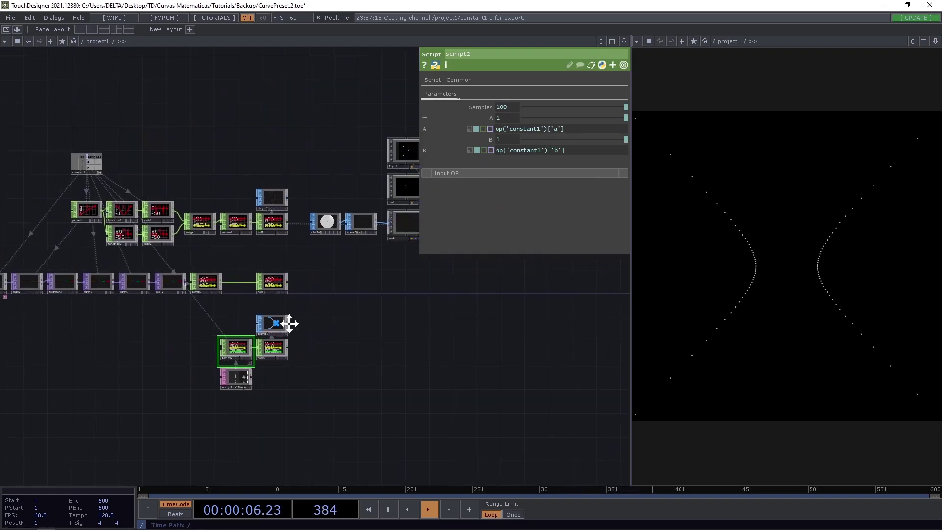
scroll(223, 415, up, 5)
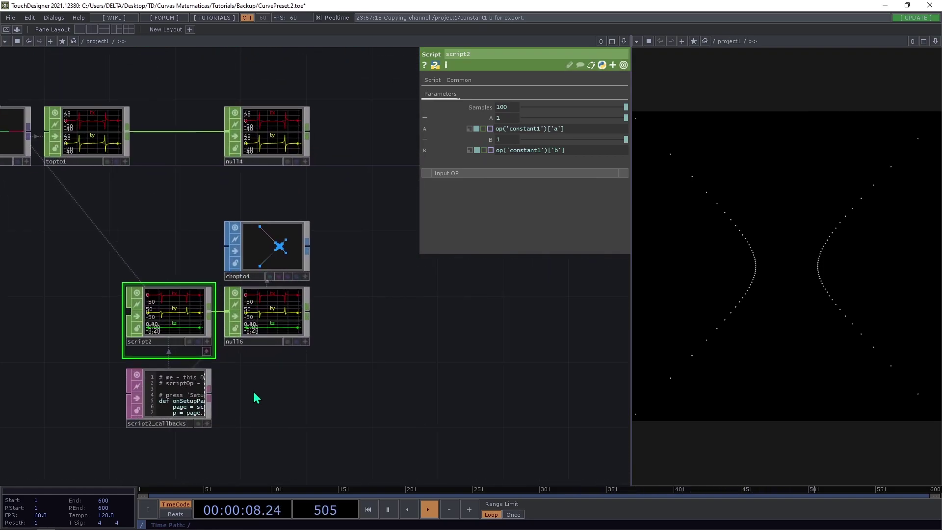
scroll(233, 368, down, 4)
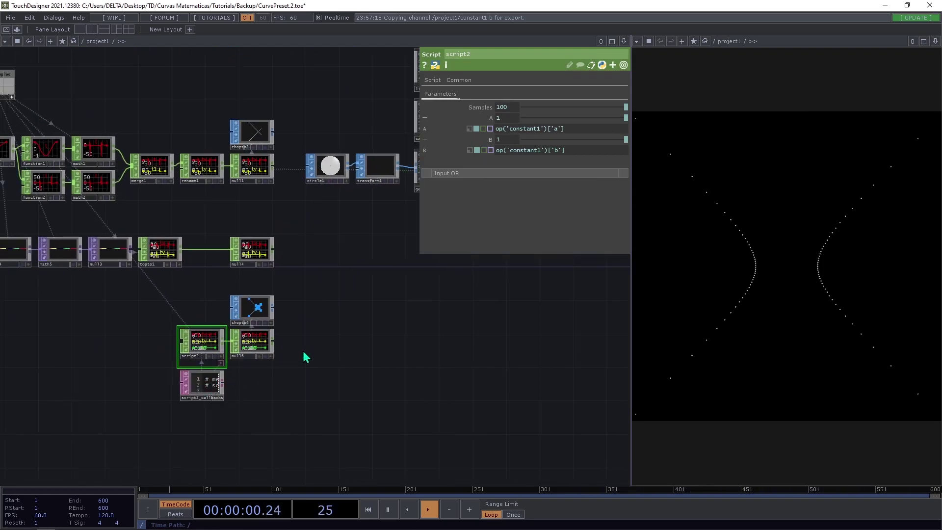
drag(295, 354, 251, 394)
Try null6 and null4 as the instance Translate OP of geo1 for comparison, returning to null1 each time.
click(389, 227)
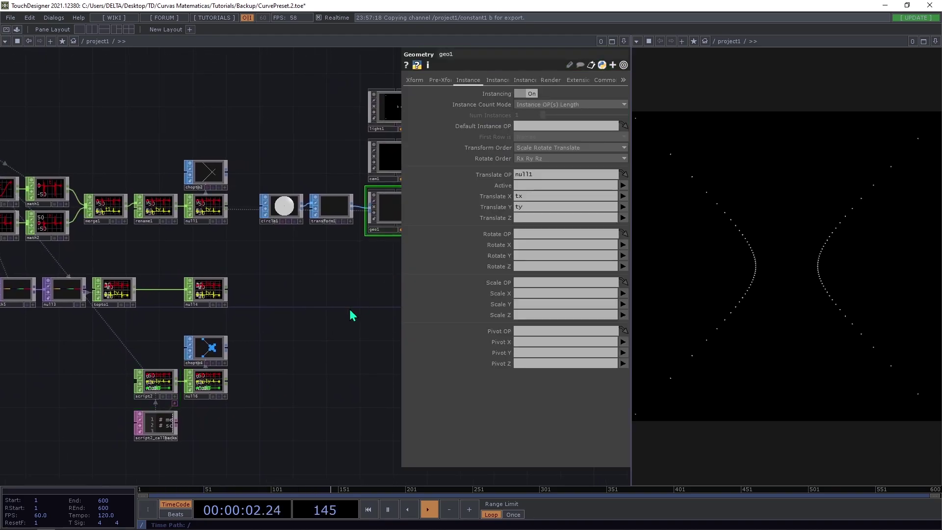
drag(205, 390, 541, 183)
drag(229, 291, 526, 182)
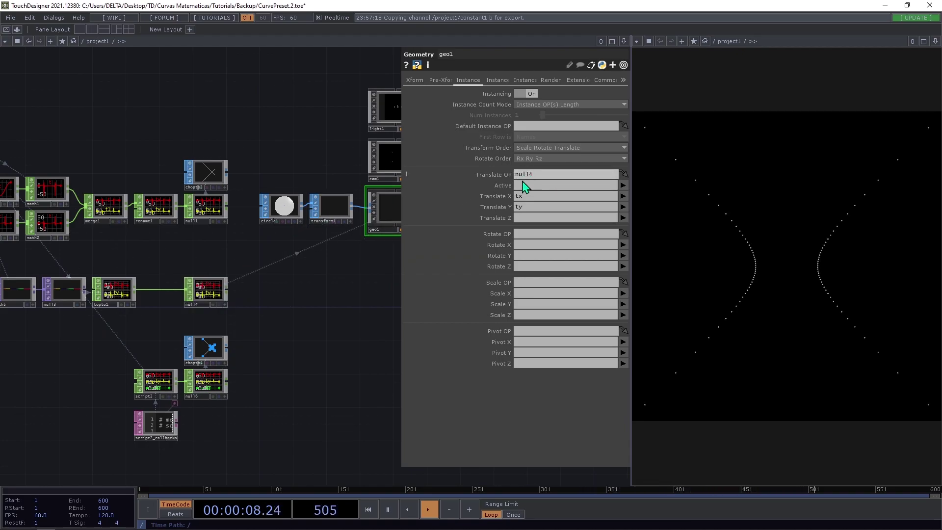
drag(223, 211, 520, 181)
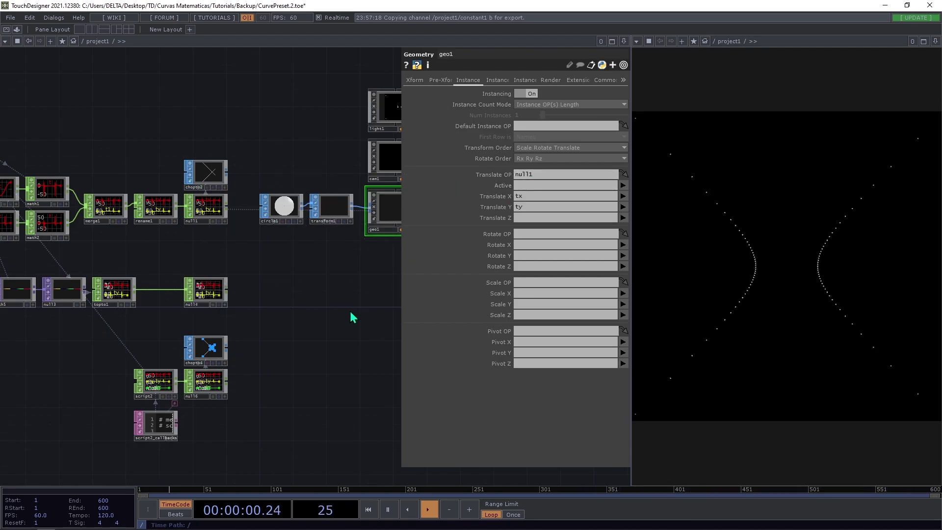
drag(219, 388, 520, 175)
drag(206, 208, 524, 175)
Create a CHOP to SOP from null4 and place it directly above that node.
scroll(288, 332, up, 4)
scroll(253, 354, down, 4)
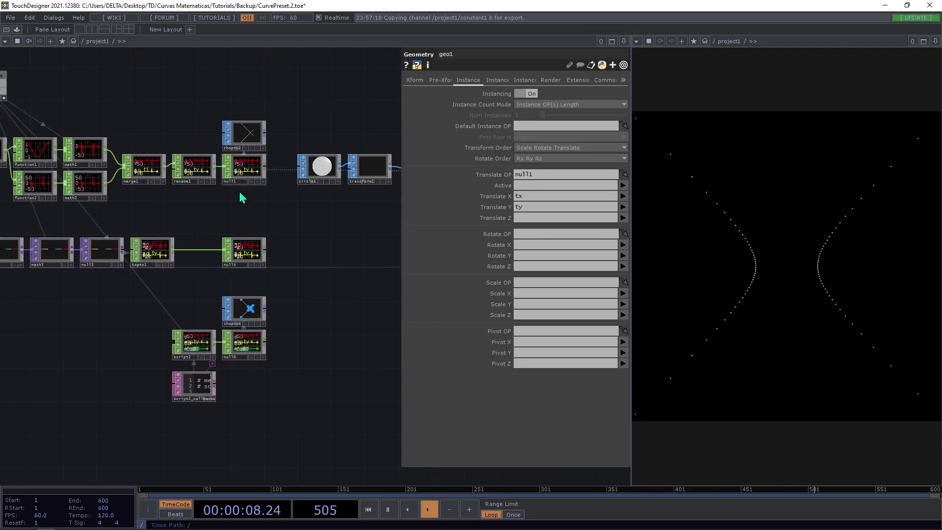
click(261, 255)
right_click(266, 250)
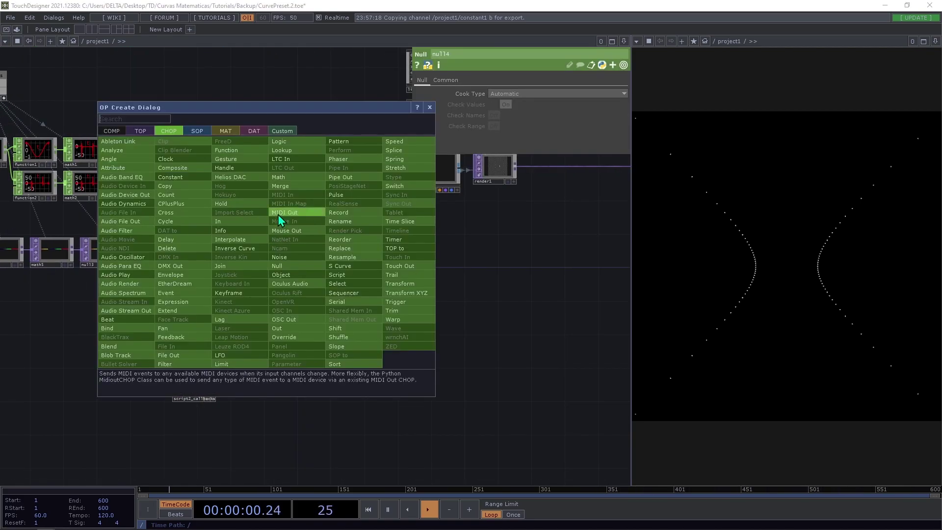
click(195, 134)
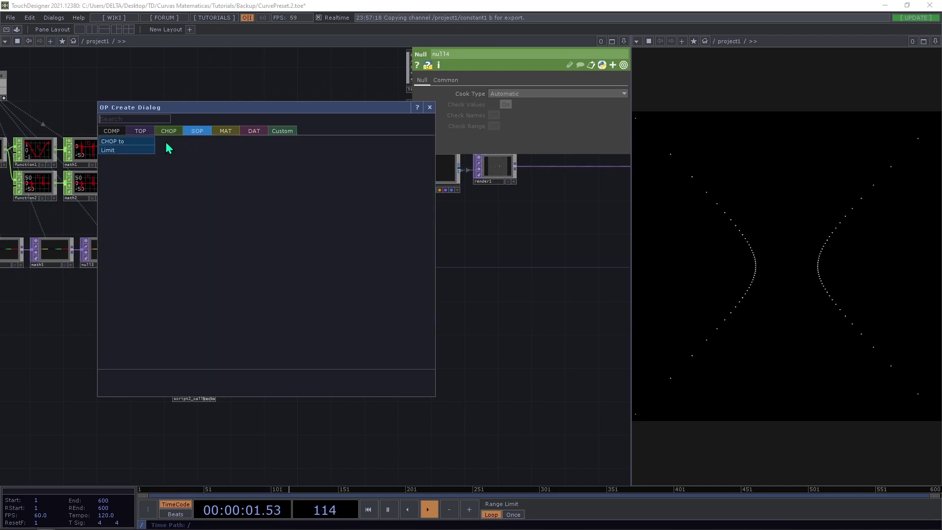
click(139, 144)
click(246, 224)
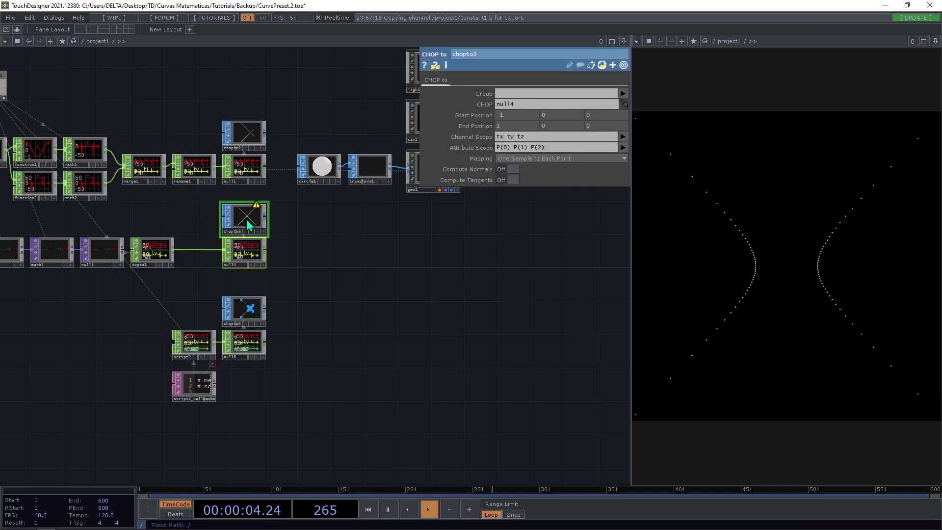
Set chopto3's Channel Scope to tx ty and its Attribute Scope to P(0) P(1).
scroll(248, 223, up, 5)
scroll(259, 218, down, 5)
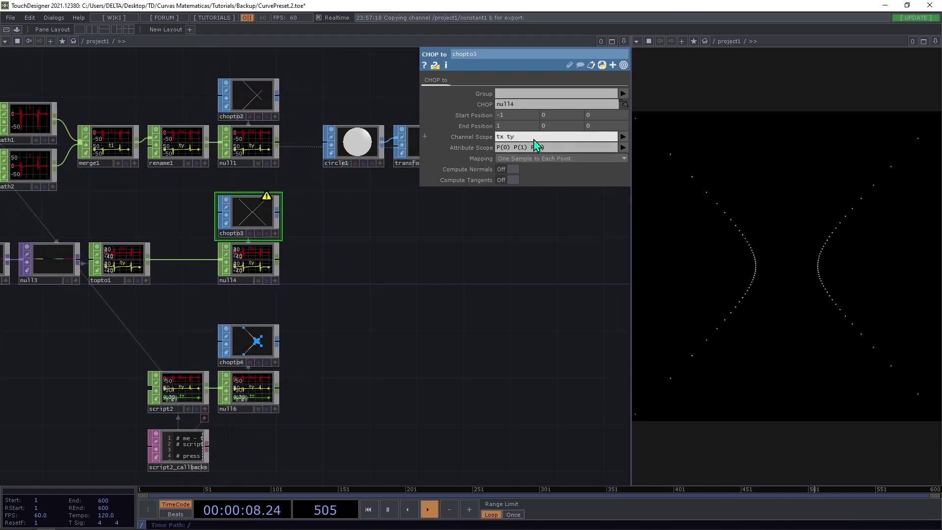
click(549, 146)
key(BackSpace)
key(BackSpace)
key(BackSpace)
key(BackSpace)
key(BackSpace)
click(519, 230)
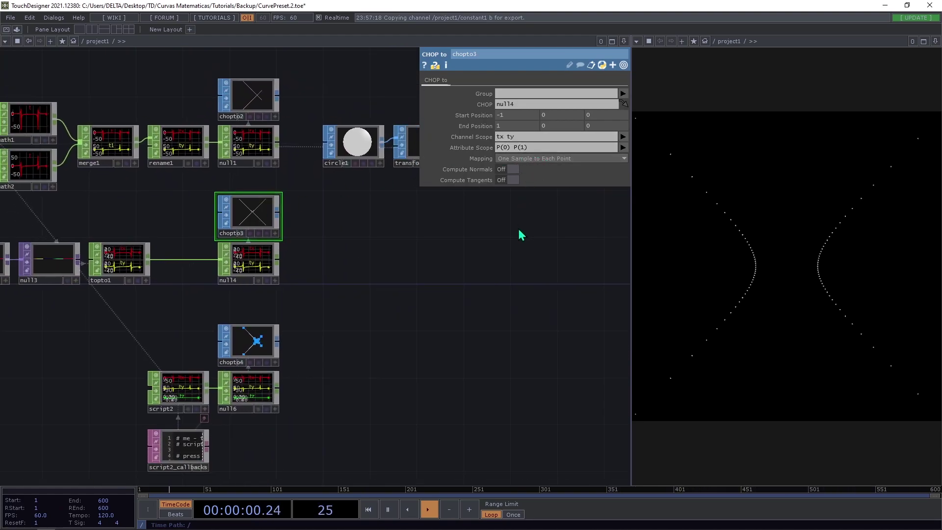
Add a Noise TOP and place it below the circle1 node.
scroll(379, 261, up, 5)
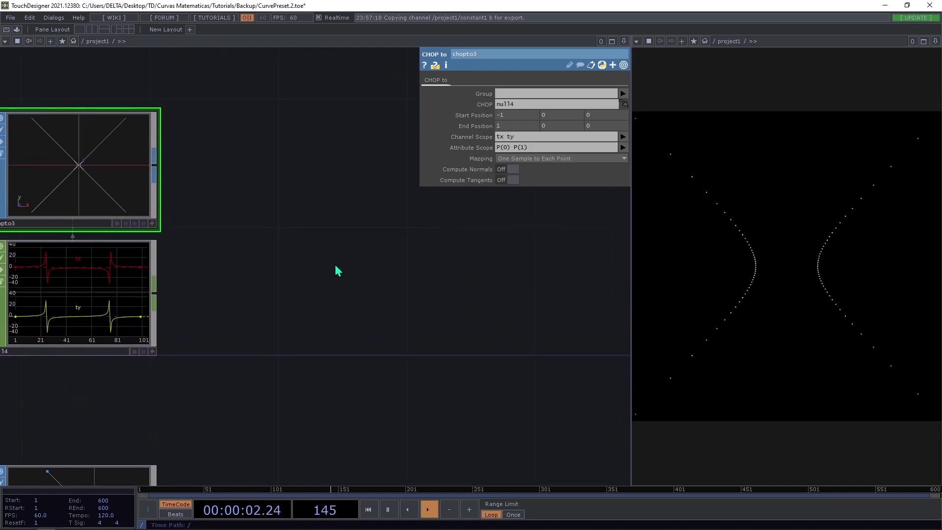
scroll(327, 274, down, 6)
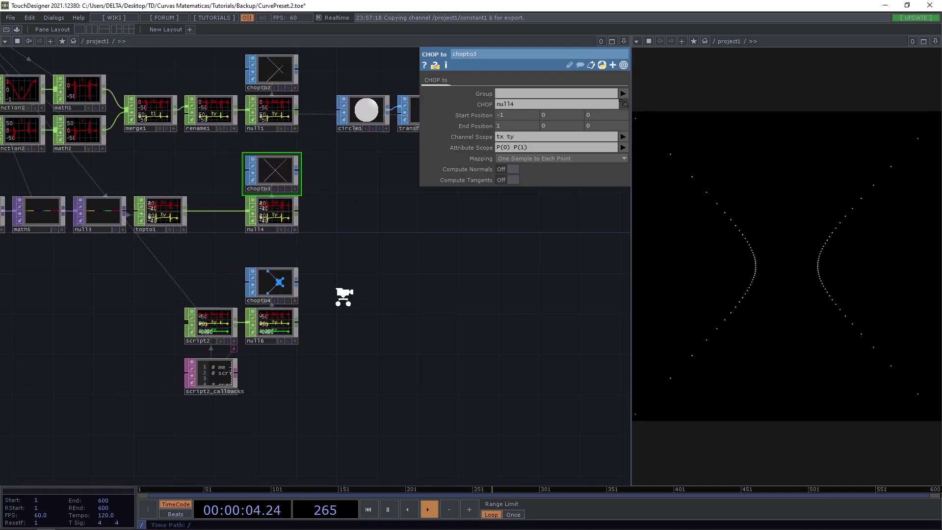
drag(359, 300, 326, 312)
scroll(326, 311, up, 2)
scroll(314, 341, down, 3)
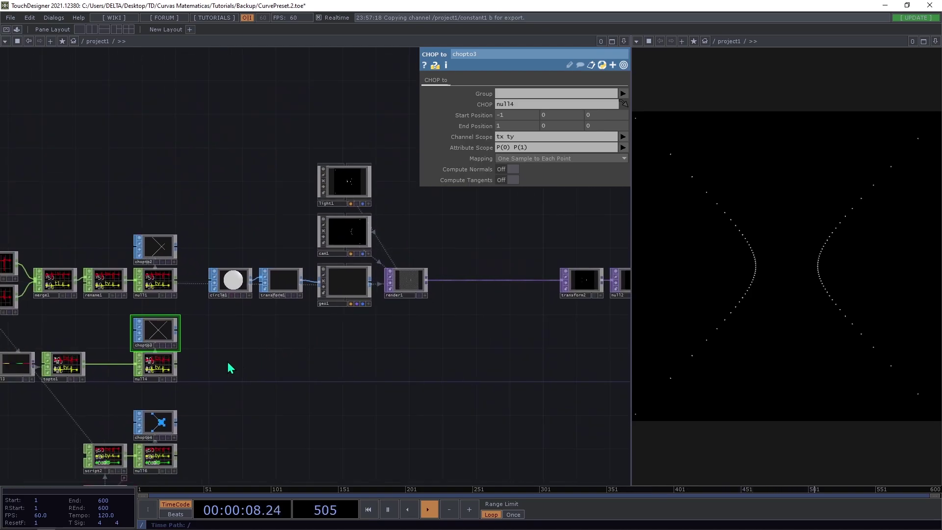
key(Tab)
text(noise)
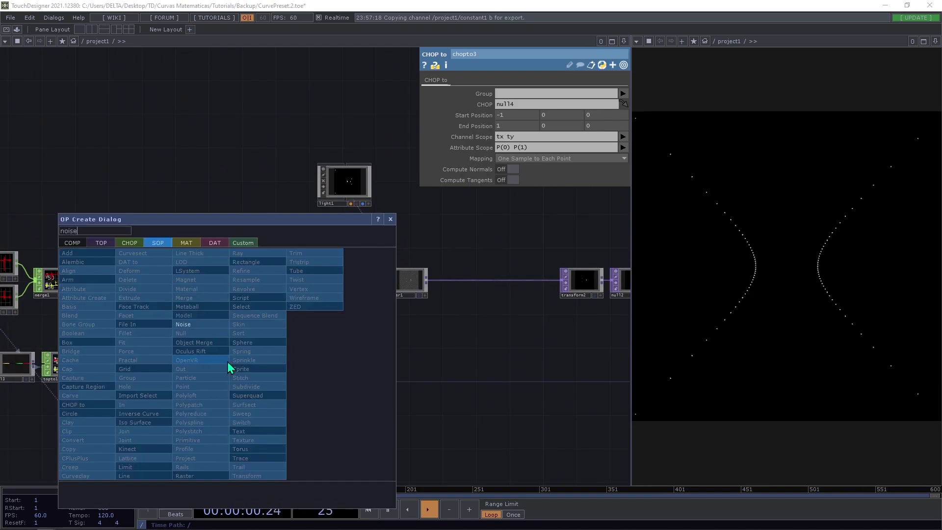
click(101, 242)
click(193, 316)
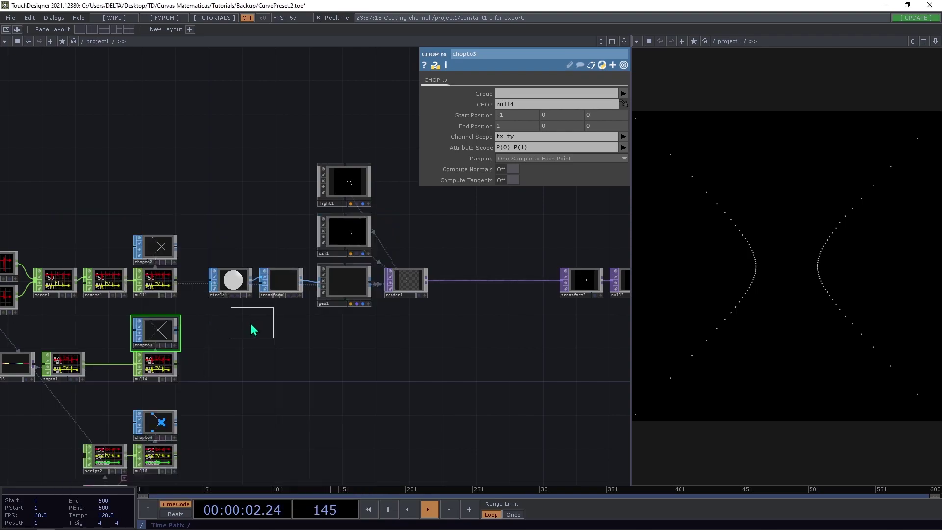
click(230, 325)
Link noise1's resolution width to constant1's samples channel as a CHOP reference and set the height to 1.
drag(114, 237, 286, 254)
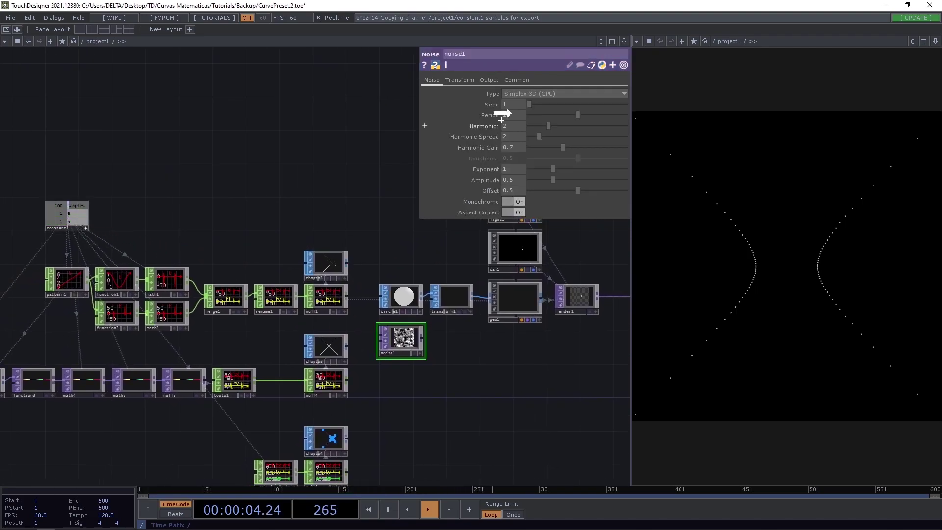
click(517, 80)
click(540, 104)
text(100)
key(Return)
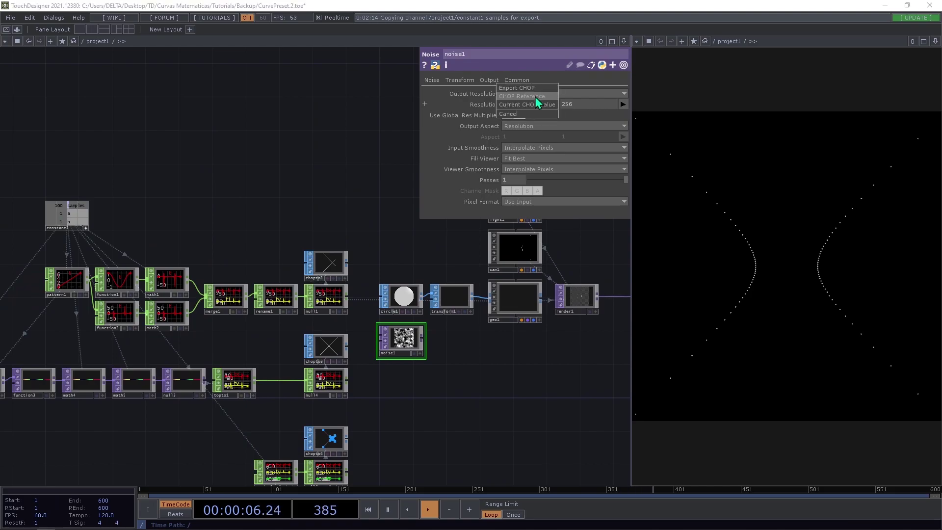
click(579, 105)
text(1)
key(Return)
Add a Null TOP after noise1 and rename it scale.
drag(343, 117, 185, 106)
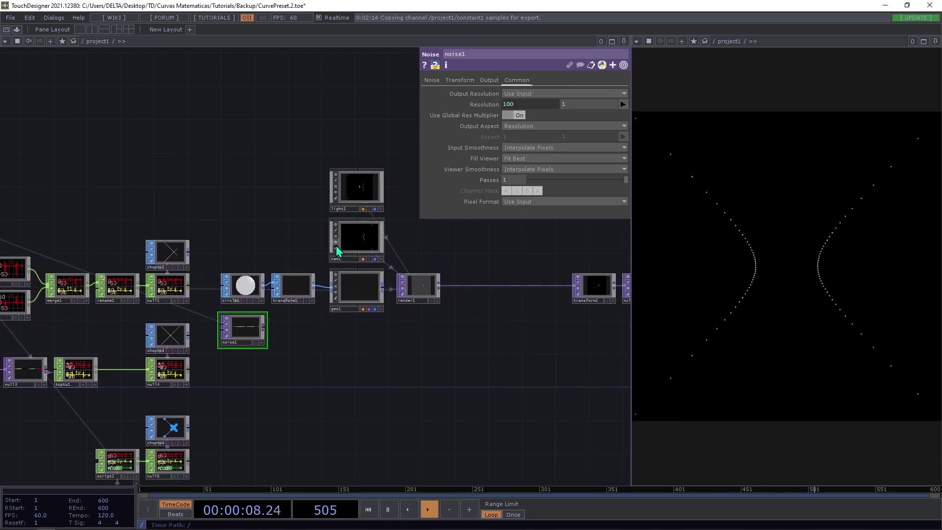
right_click(263, 329)
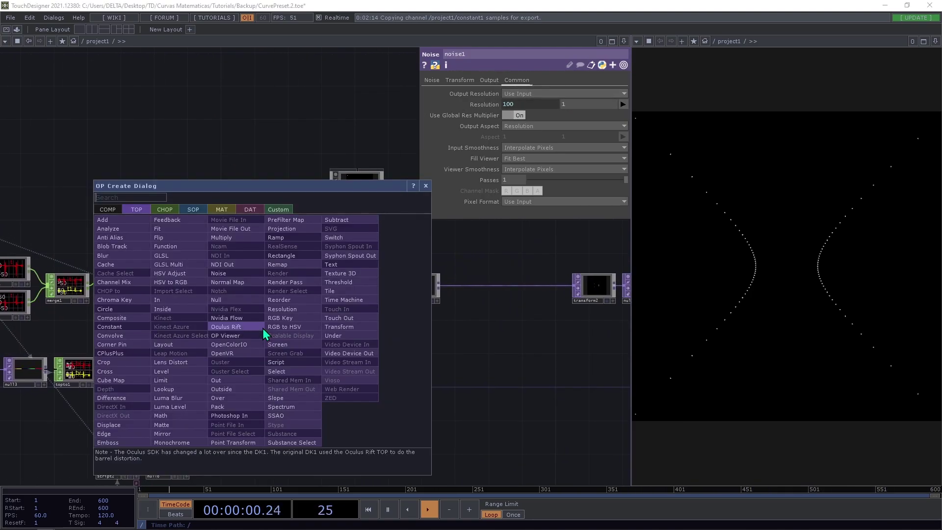
click(251, 305)
click(295, 331)
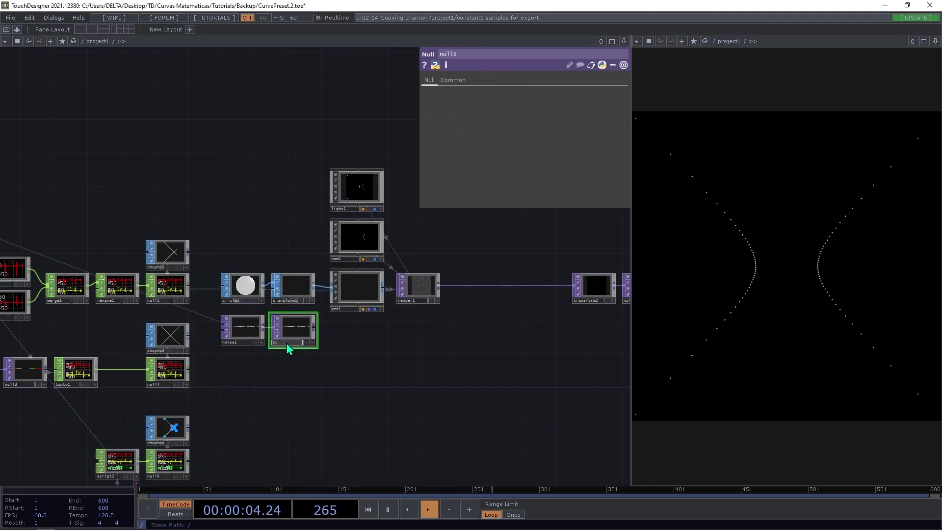
Assign the scale null as geo1's instance Scale OP, using channel r for both Scale X and Scale Y.
drag(287, 341, 536, 282)
click(622, 294)
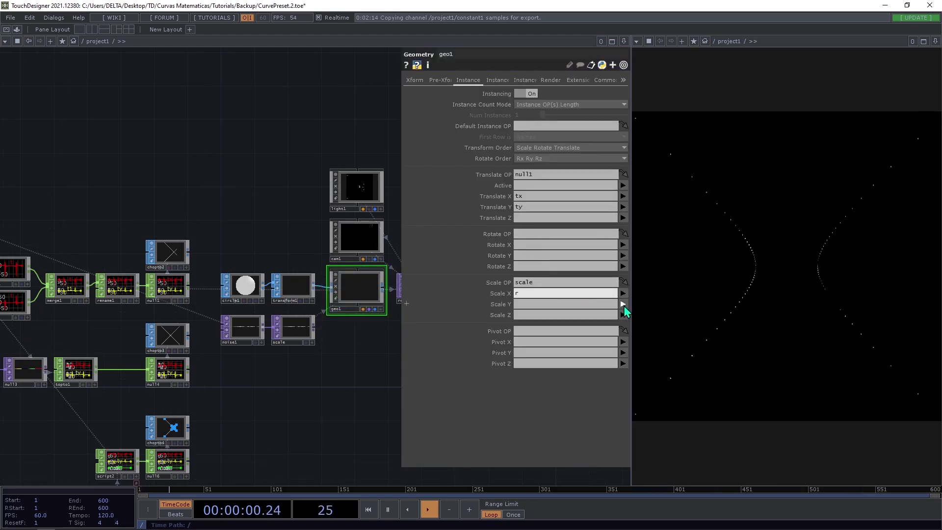
click(623, 305)
click(623, 305)
click(623, 324)
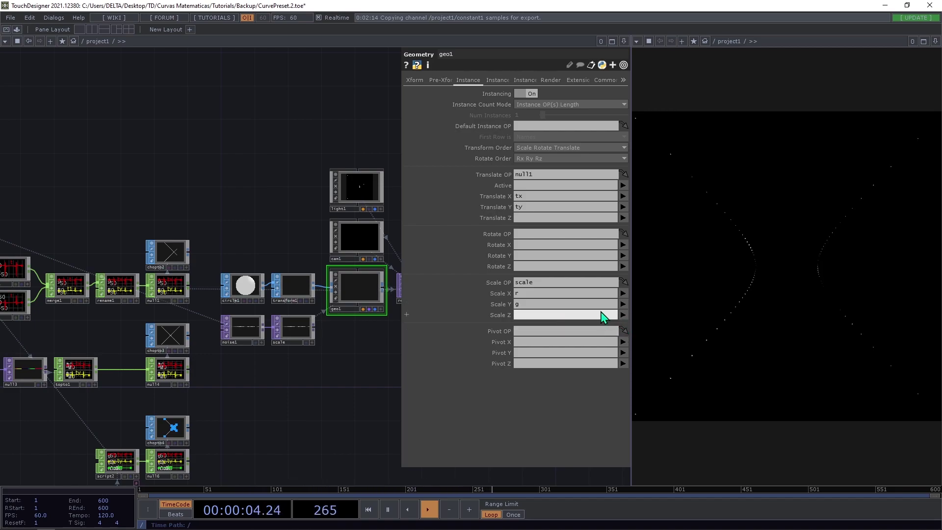
click(540, 305)
text(r)
key(Return)
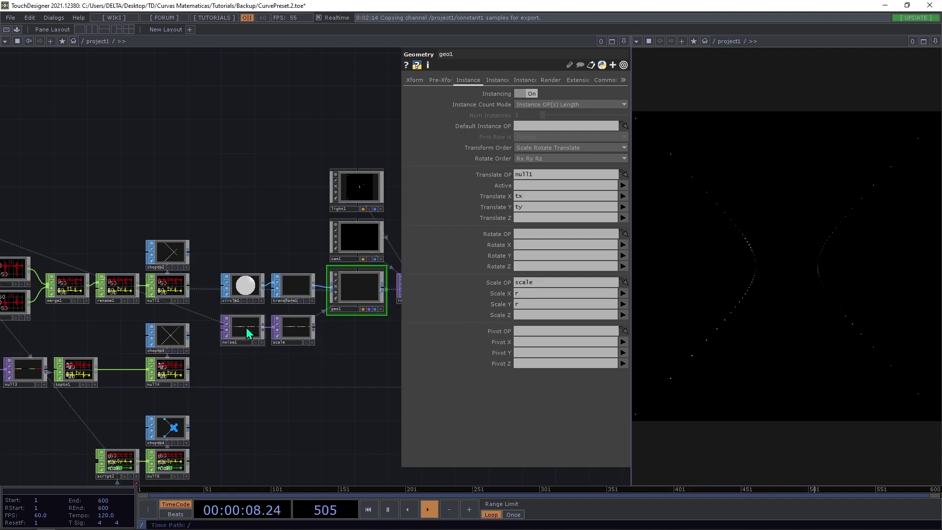
Set noise1's Period to 0.2.
click(237, 326)
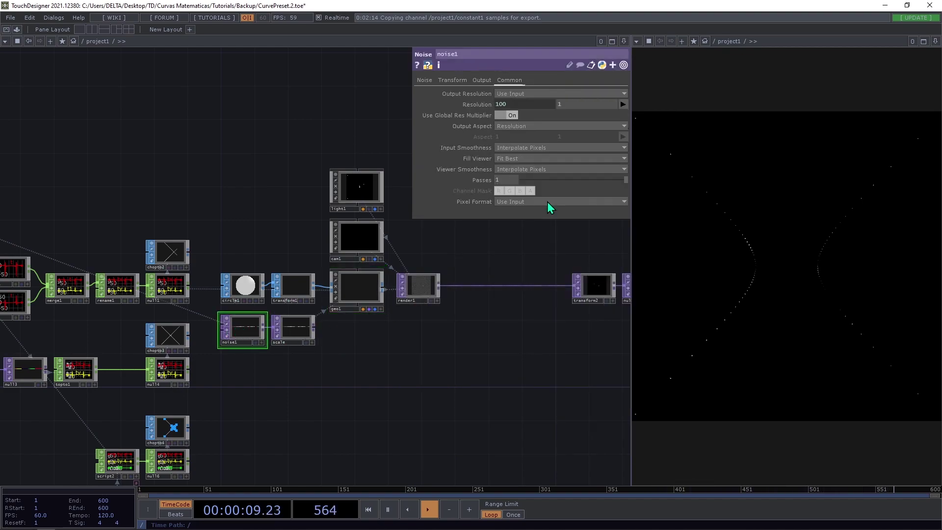
click(421, 81)
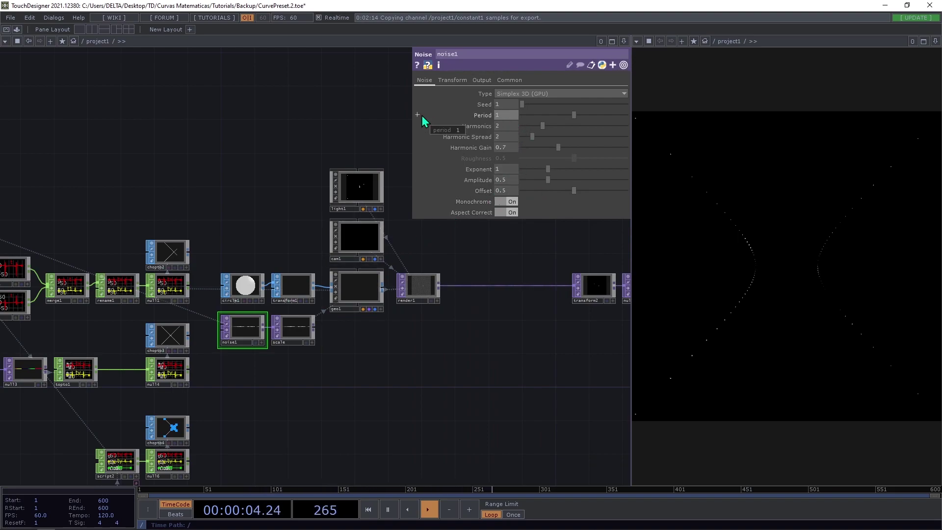
key(Return)
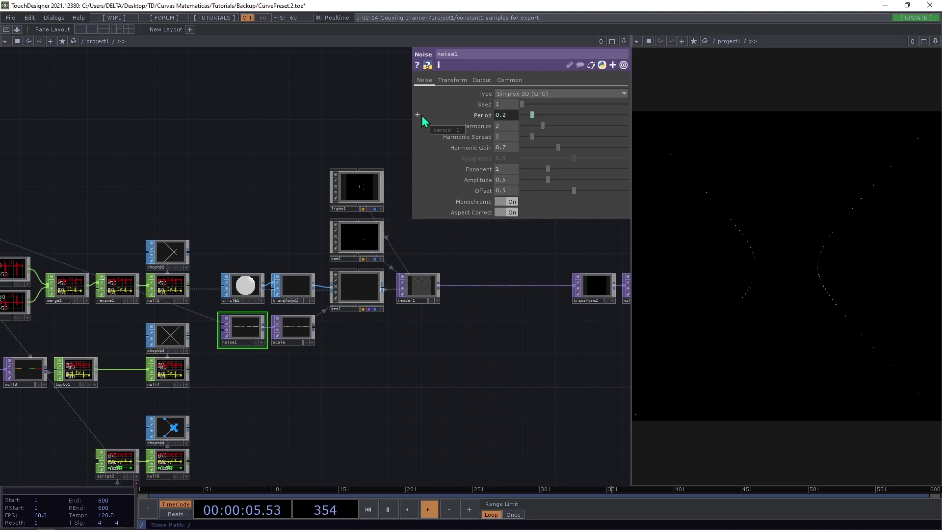
Change circle1's Arc Type to Open Arc.
click(248, 282)
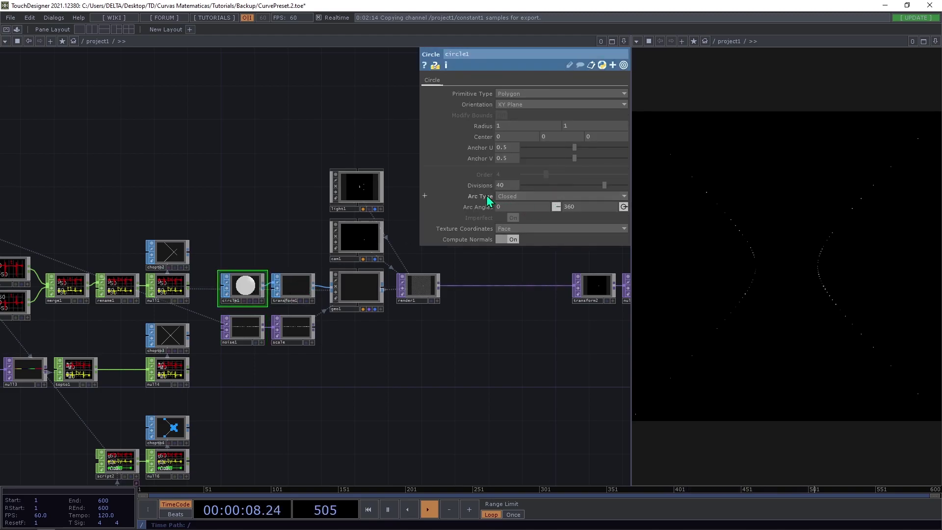
click(513, 198)
click(511, 212)
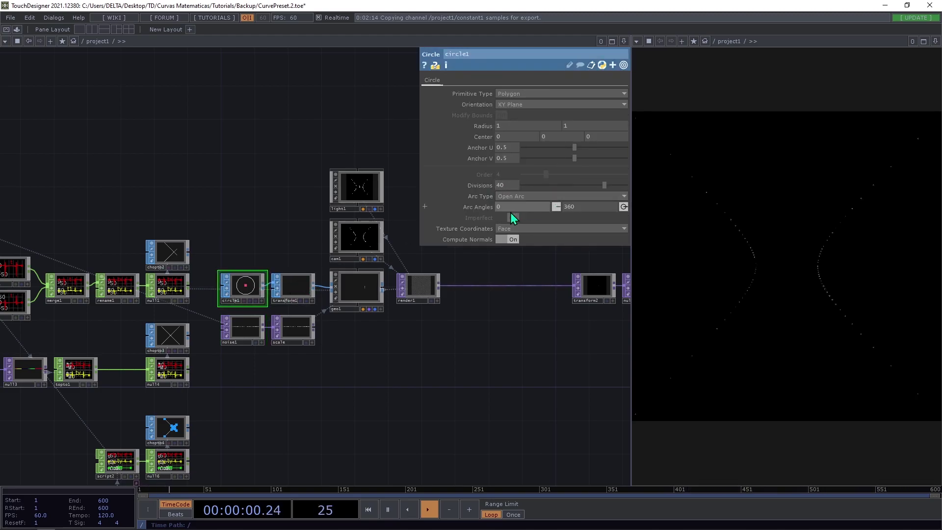
Edit the divisor in transform1's Uniform Scale expression to enlarge the instanced circles.
click(302, 292)
click(513, 170)
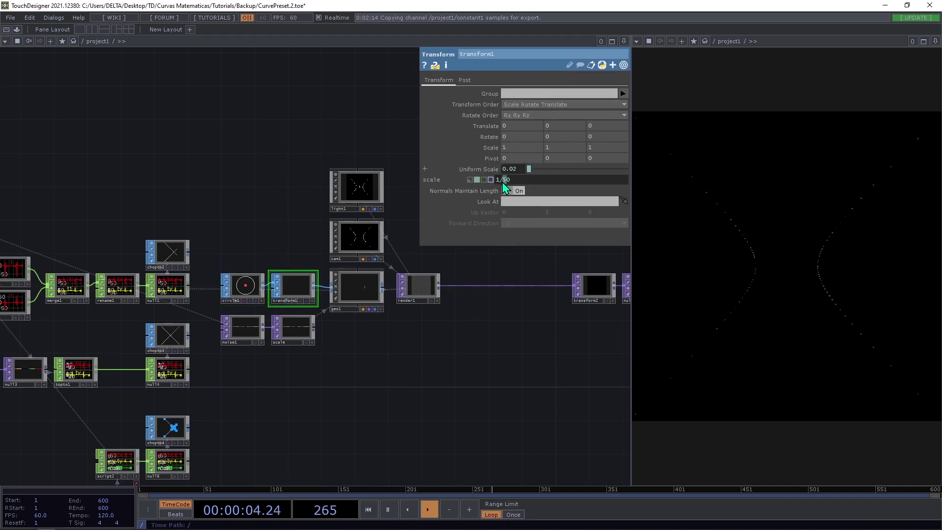
key(Delete)
key(Return)
Set cam1's Ortho Width to 5.
click(357, 237)
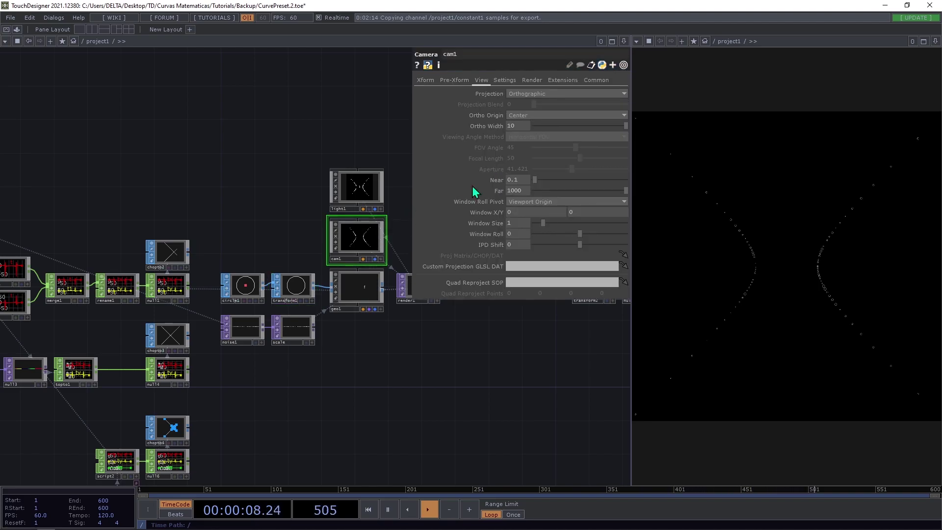
drag(519, 122, 487, 128)
text(5)
key(Return)
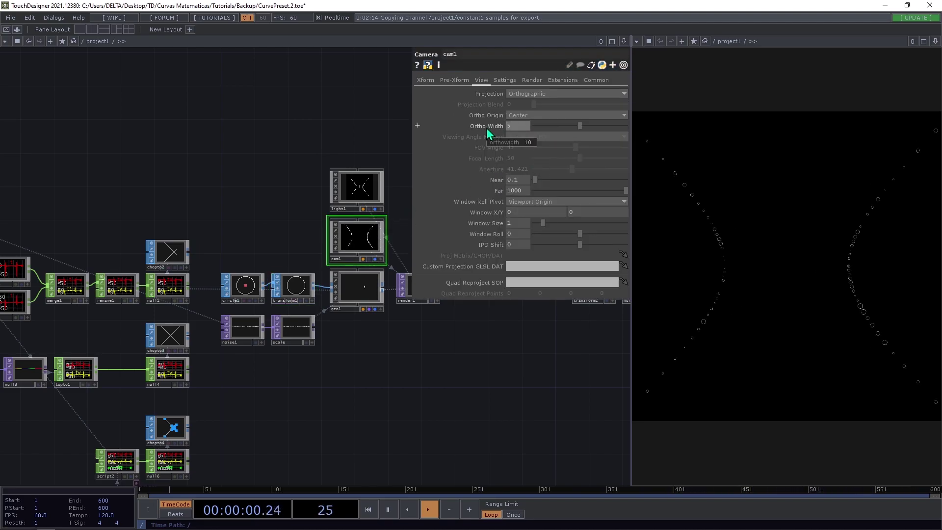
Duplicate the noise1 and scale nodes directly below the originals and rename the copied null color.
drag(373, 339, 330, 353)
click(295, 347)
right_drag(302, 381, 244, 356)
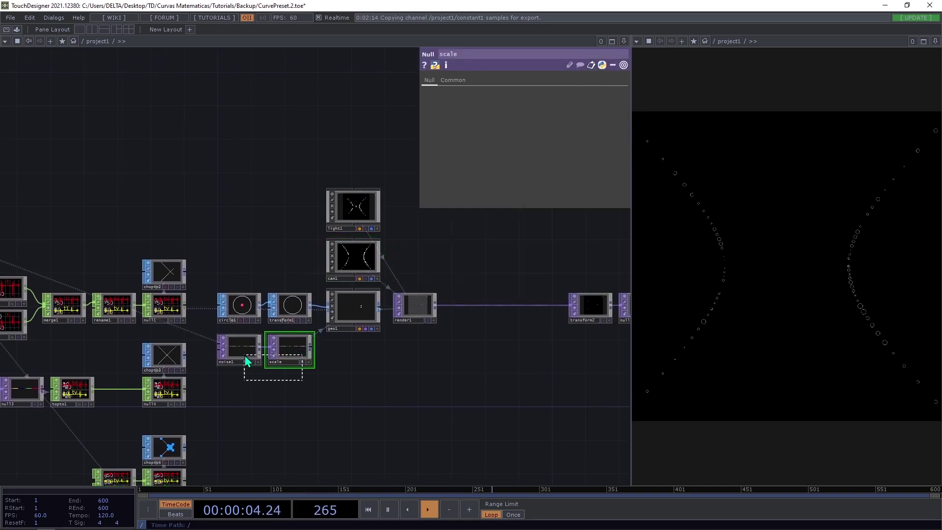
key(ctrl+c)
key(ctrl+v)
click(286, 403)
text(color)
key(Return)
Assign the color null as geo1's instance Color OP and map channels r, g and b to R, G and B.
drag(287, 402, 533, 380)
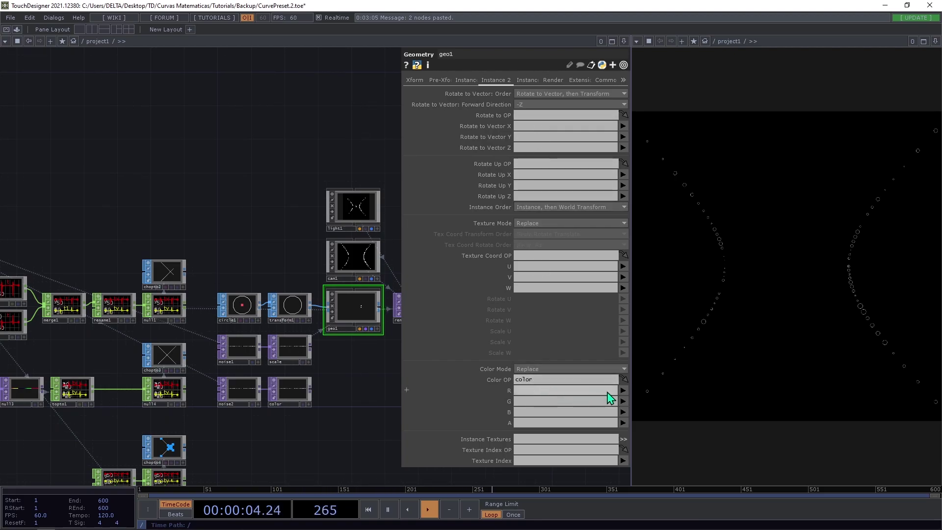
click(623, 400)
click(624, 403)
click(623, 419)
click(623, 414)
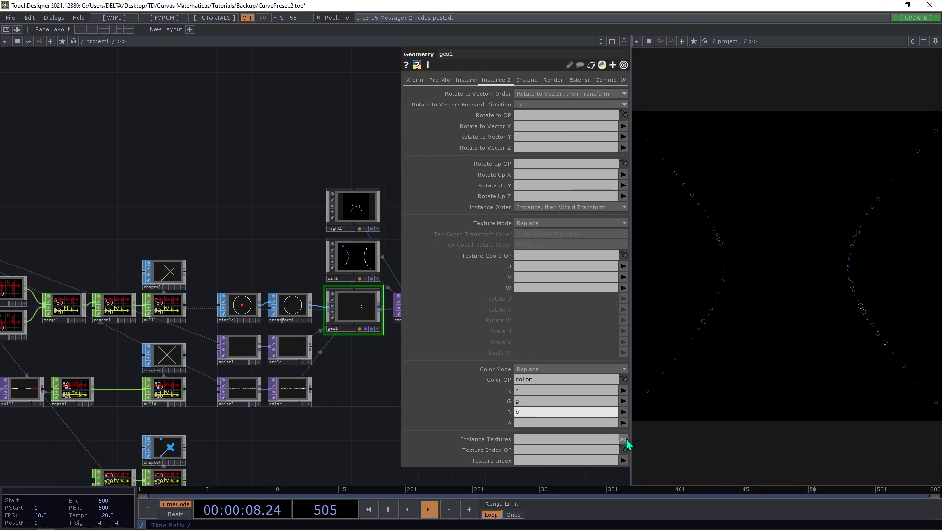
click(624, 438)
Turn off Monochrome on noise2 and edit its Period expression, keeping the Simplex 3D (GPU) type.
click(242, 386)
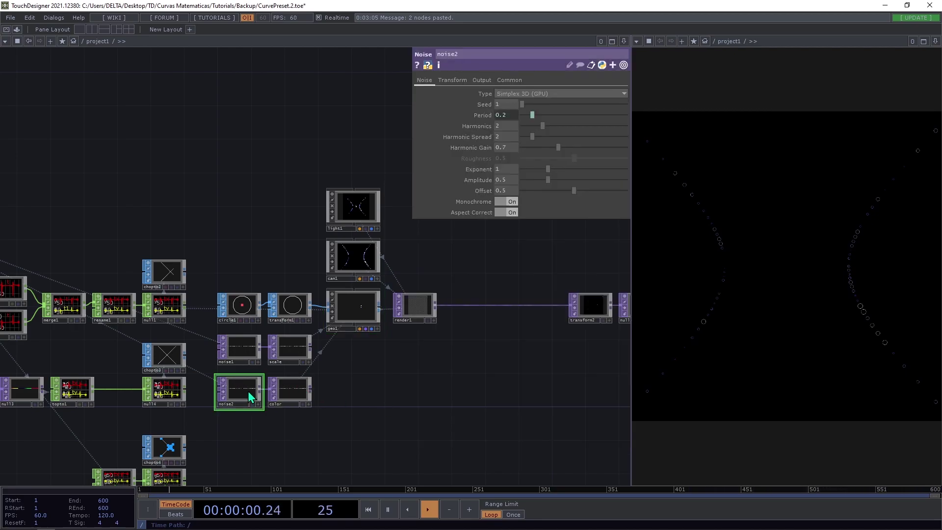
click(500, 200)
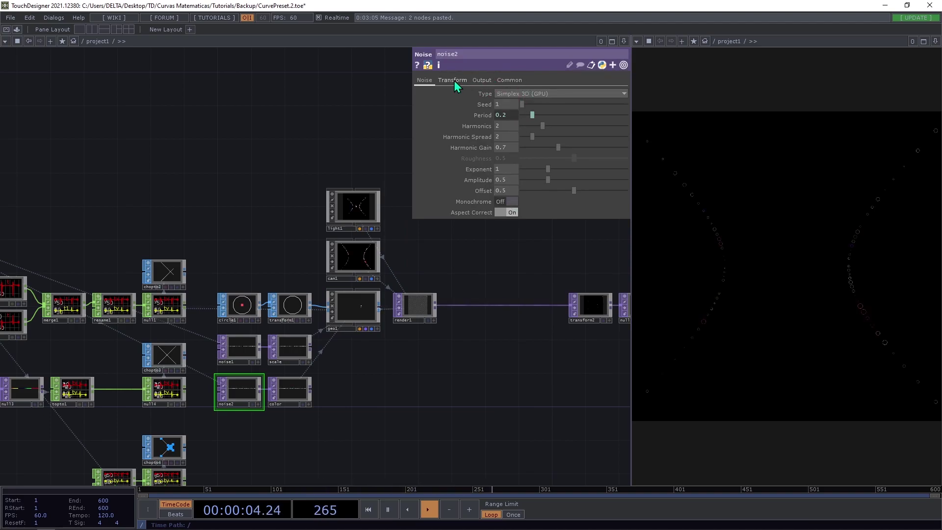
click(481, 115)
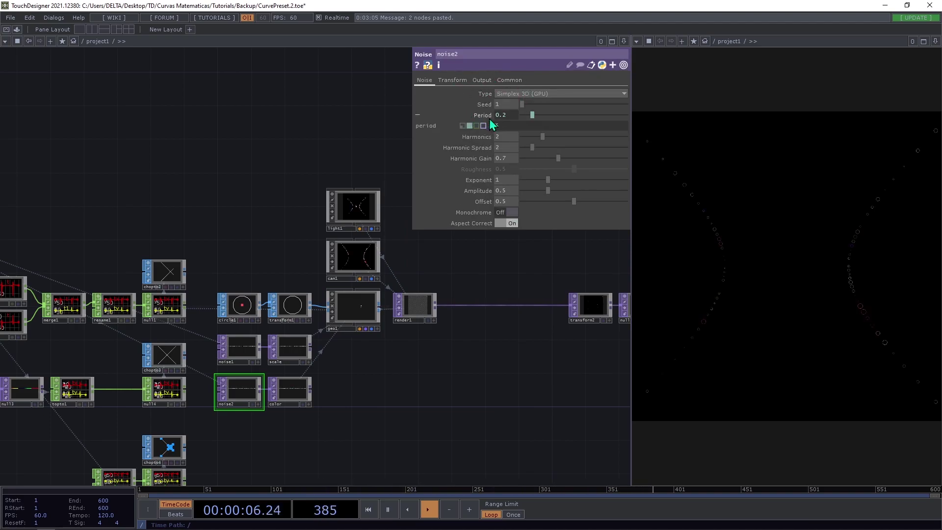
click(510, 98)
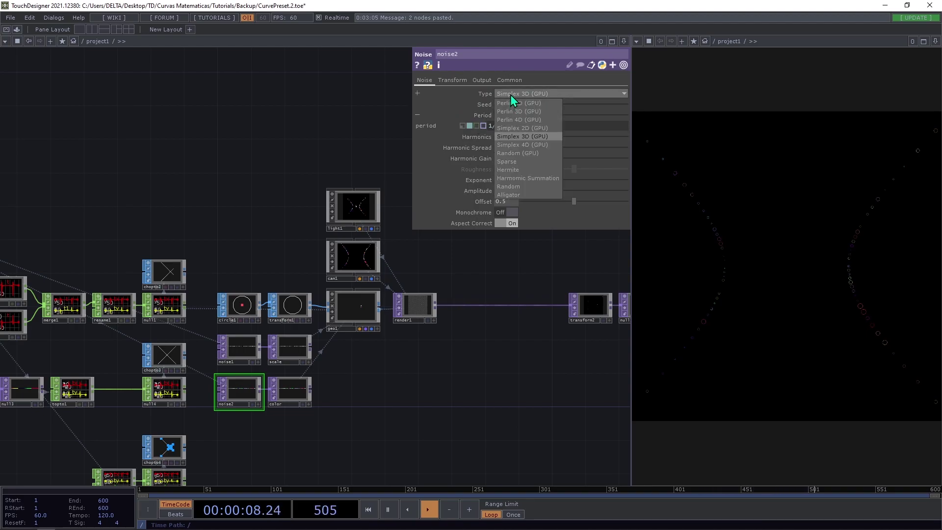
click(510, 95)
Set noise2's transform scale to 0.5 on all axes and its Z translation to absTime.seconds*0.1.
click(452, 80)
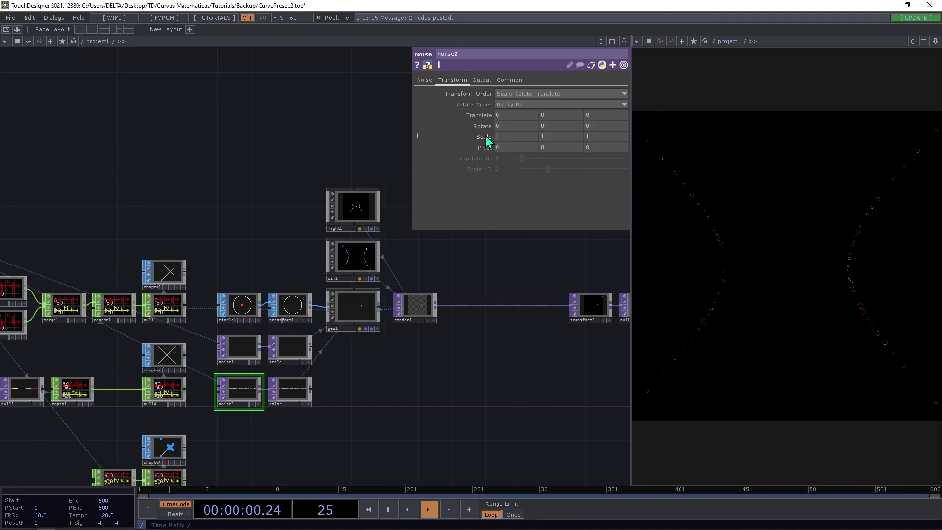
mouse_move(485, 136)
middle_down()
mouse_move(474, 137)
mouse_move(481, 117)
mouse_move(486, 137)
middle_up()
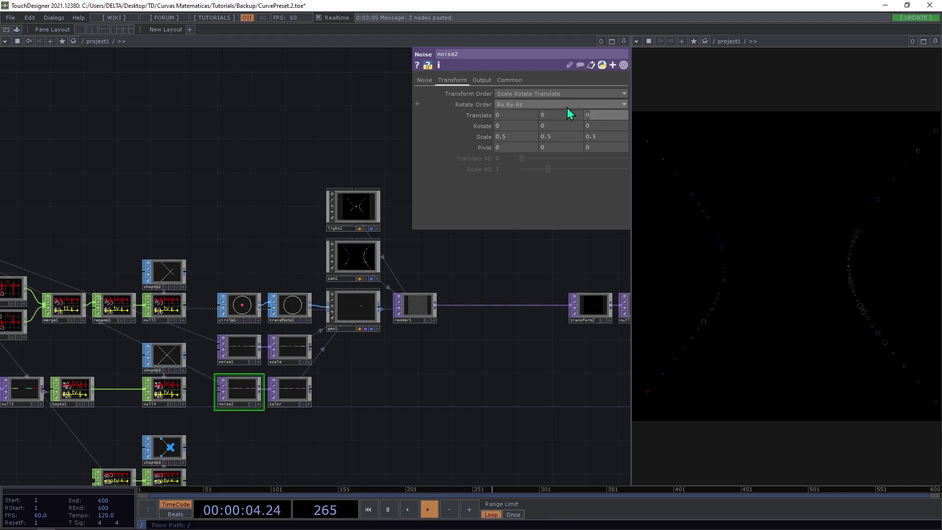
text(Time.second)
text(s)
key(Return)
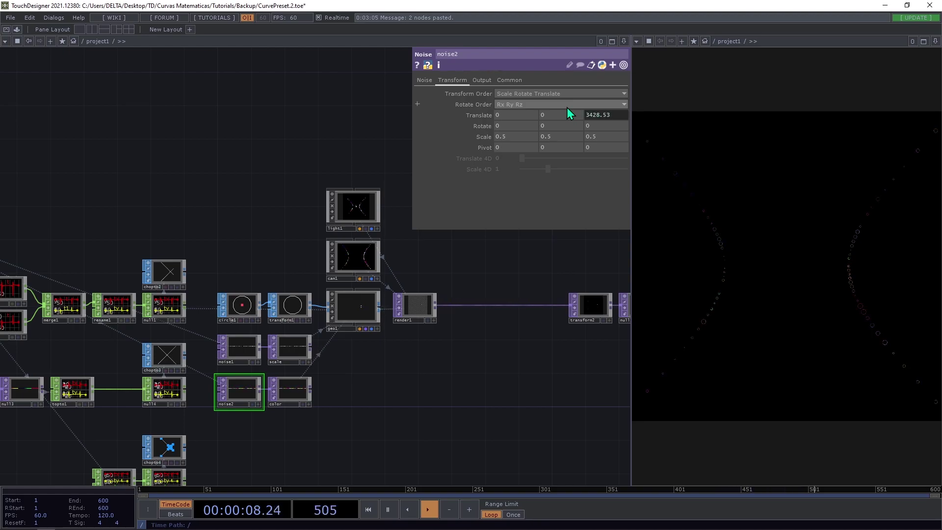
click(607, 115)
text(*0.1)
key(Return)
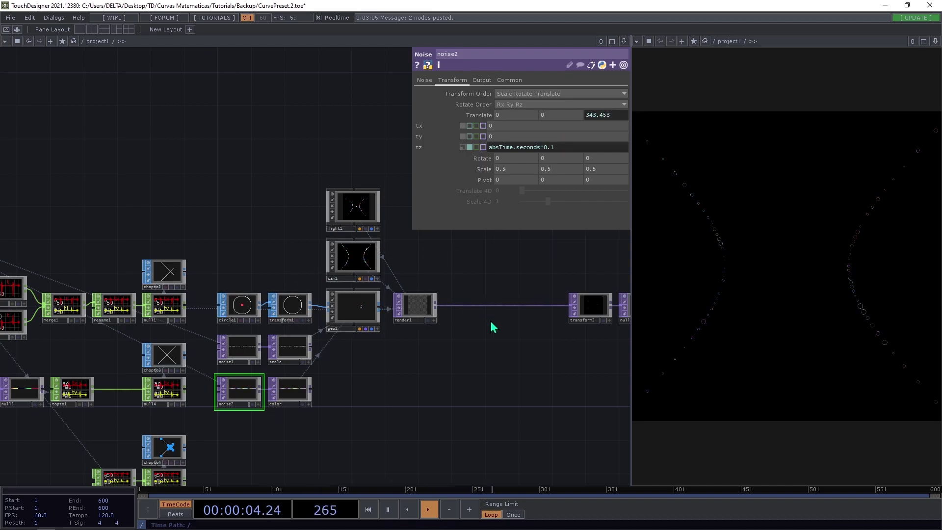
Copy noise2's Z translation expression absTime.seconds*0.1 into noise1's Z translation.
click(252, 346)
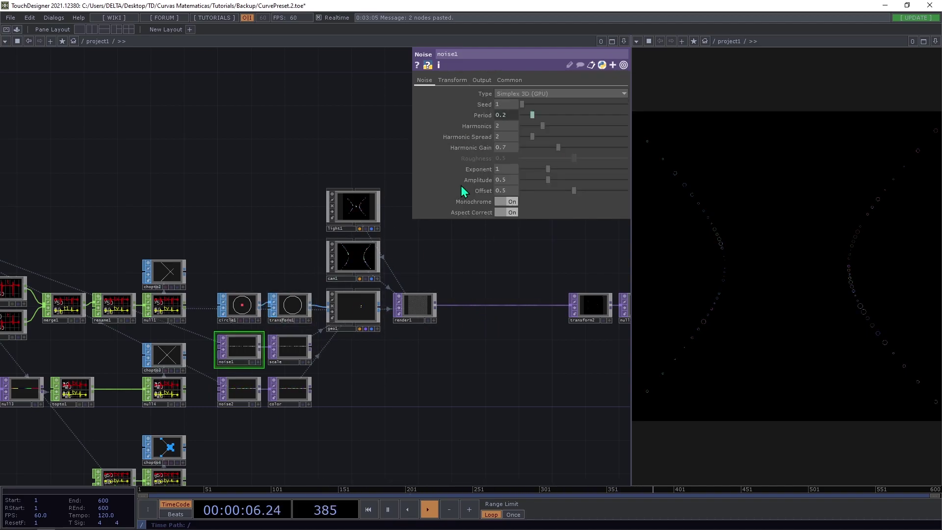
click(254, 387)
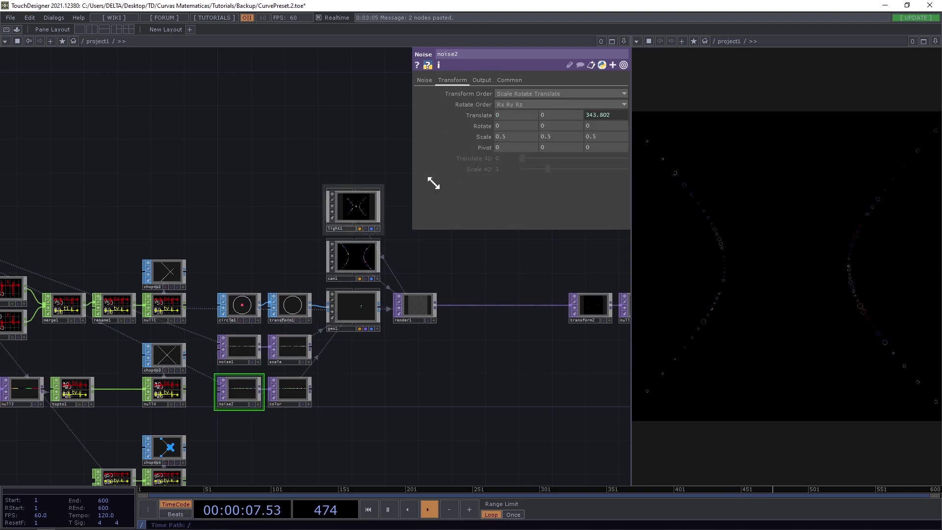
click(591, 117)
drag(567, 147, 347, 144)
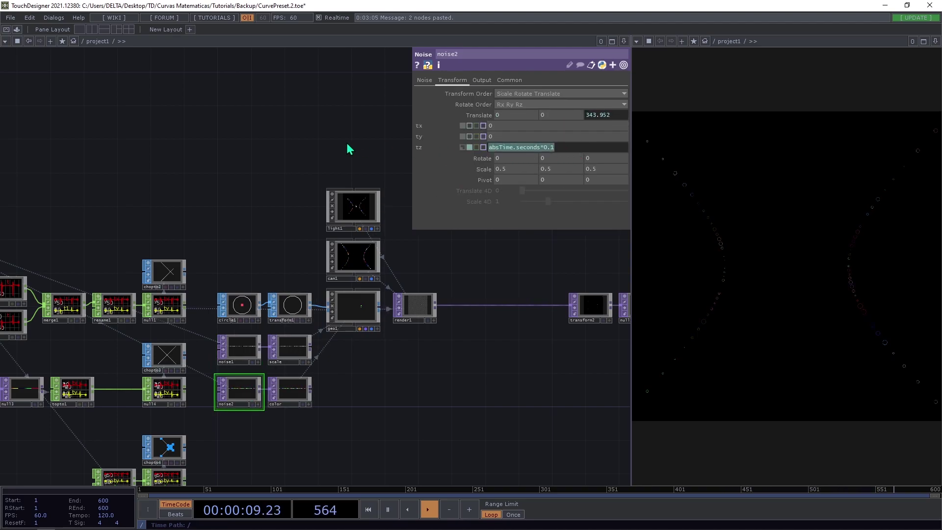
click(228, 338)
click(452, 80)
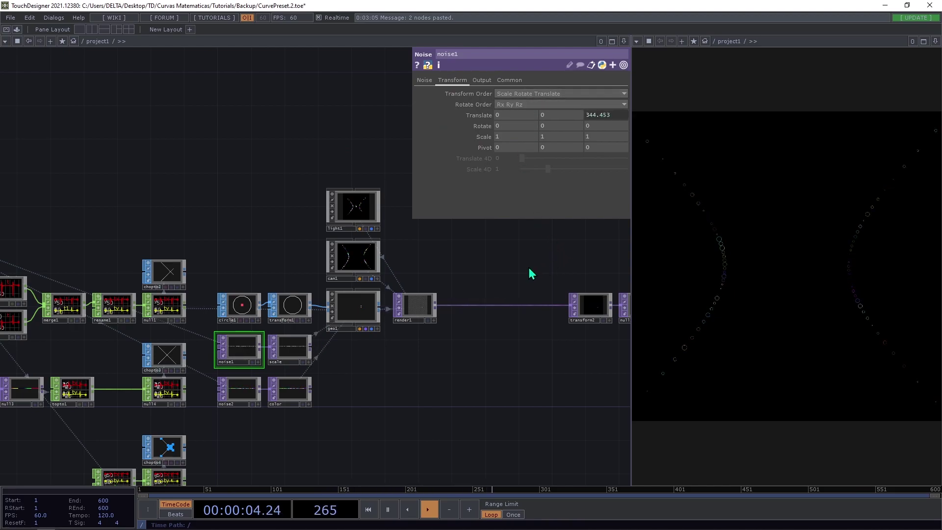
Add a Constant MAT below geo1 and assign it as geo1's material.
scroll(508, 270, down, 5)
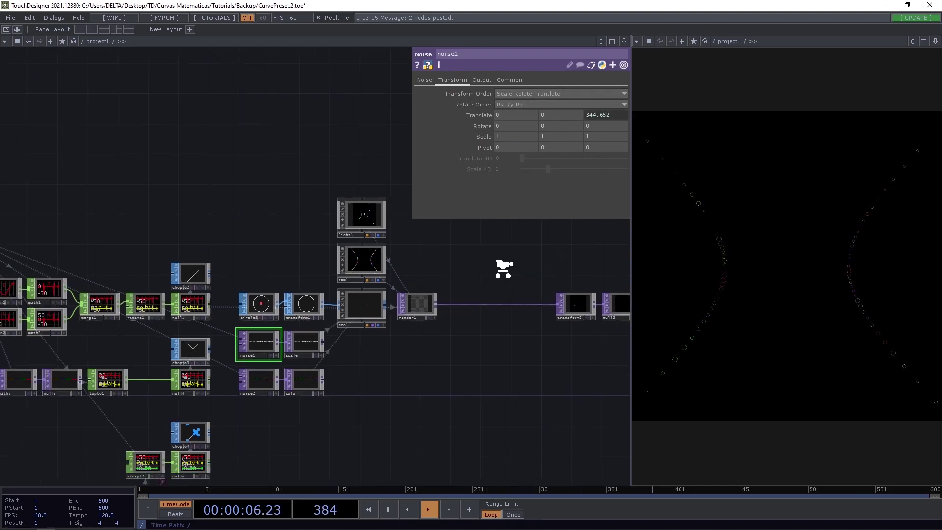
scroll(303, 282, up, 5)
click(257, 276)
drag(370, 218, 200, 296)
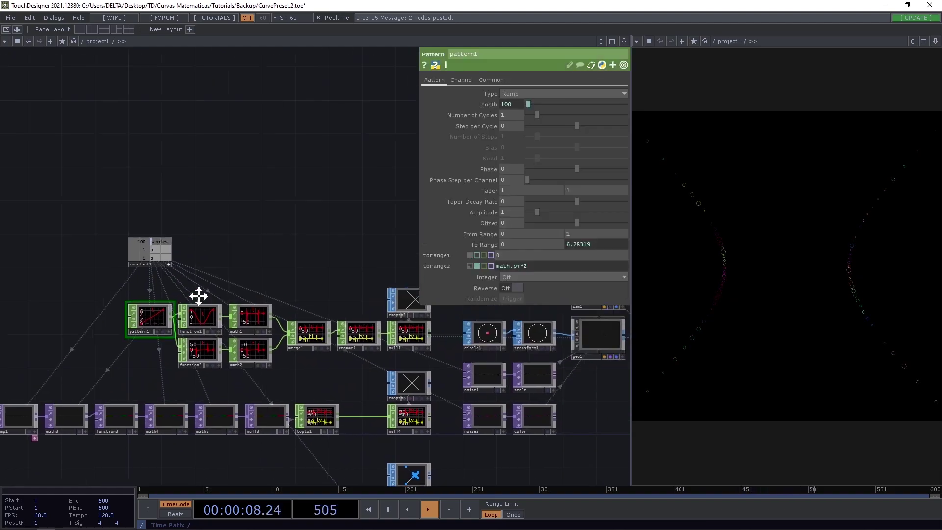
drag(510, 429, 402, 385)
key(Tab)
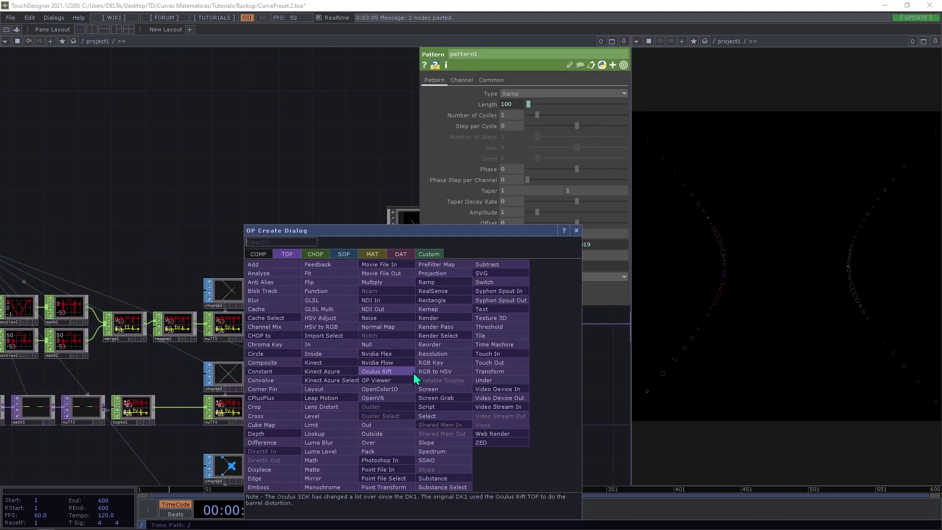
text(c)
click(364, 252)
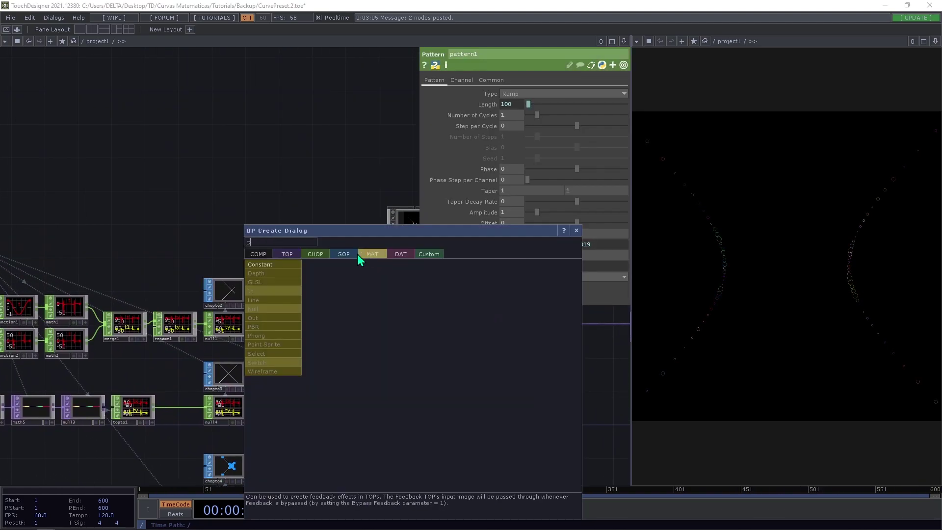
click(260, 265)
click(413, 363)
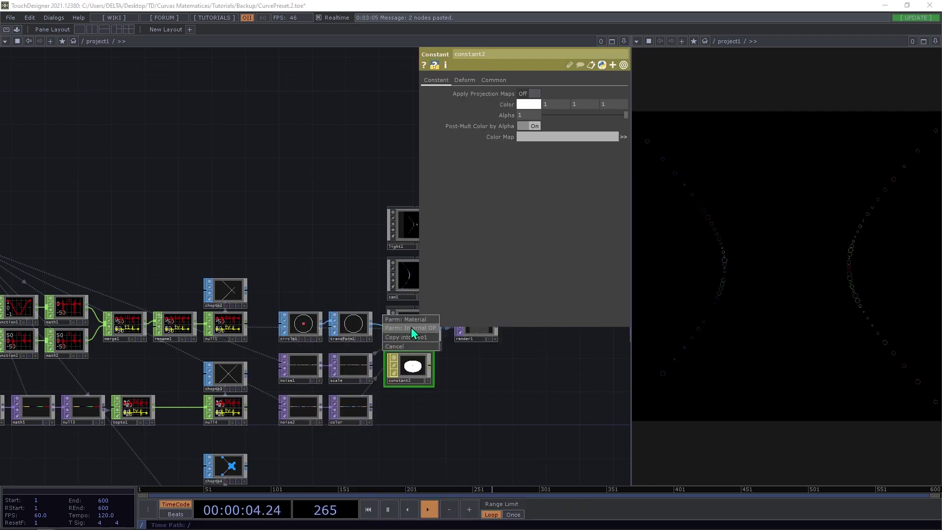
drag(483, 344, 448, 337)
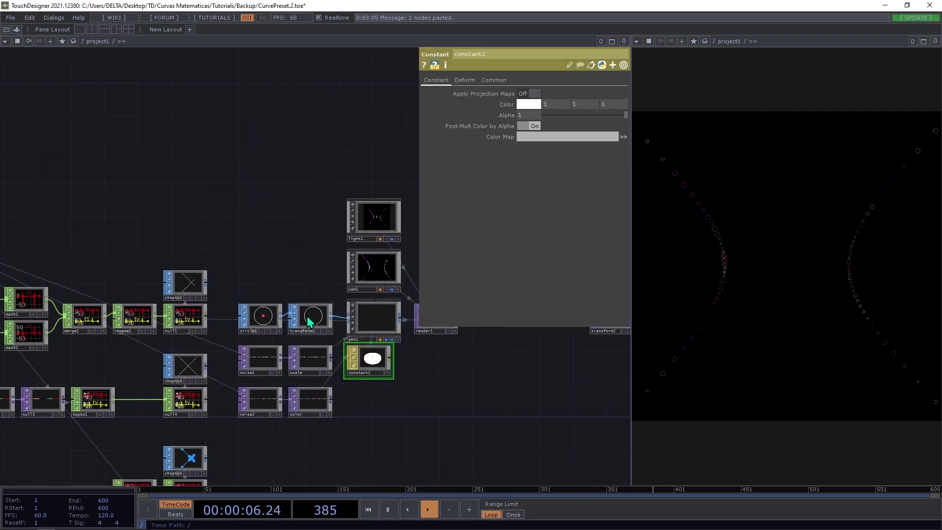
Set circle1's Arc Type to Closed so the instanced circles are filled.
click(271, 327)
click(523, 198)
click(518, 206)
Inspect pattern1's phase, length and range parameters in the curve-generating part of the network.
drag(358, 161, 443, 166)
scroll(449, 216, up, 3)
scroll(368, 210, down, 7)
drag(196, 241, 238, 232)
scroll(235, 232, up, 5)
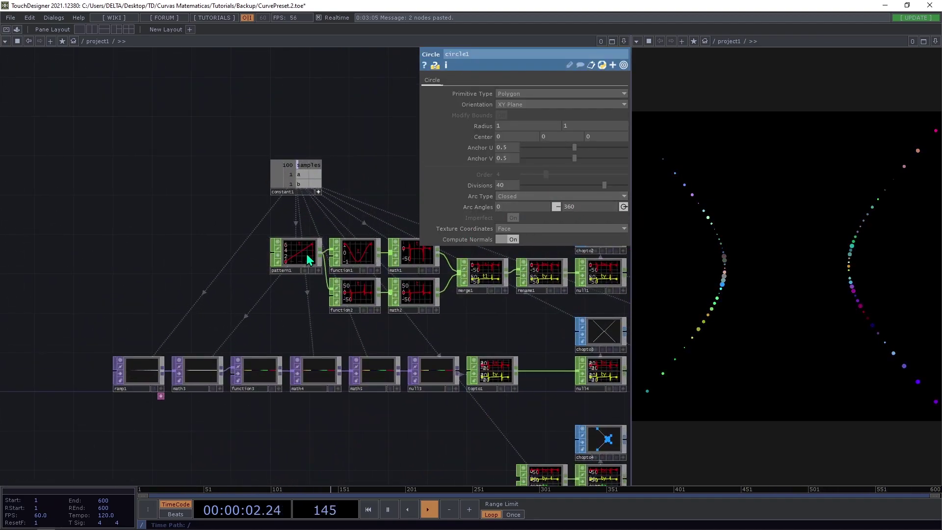
click(309, 260)
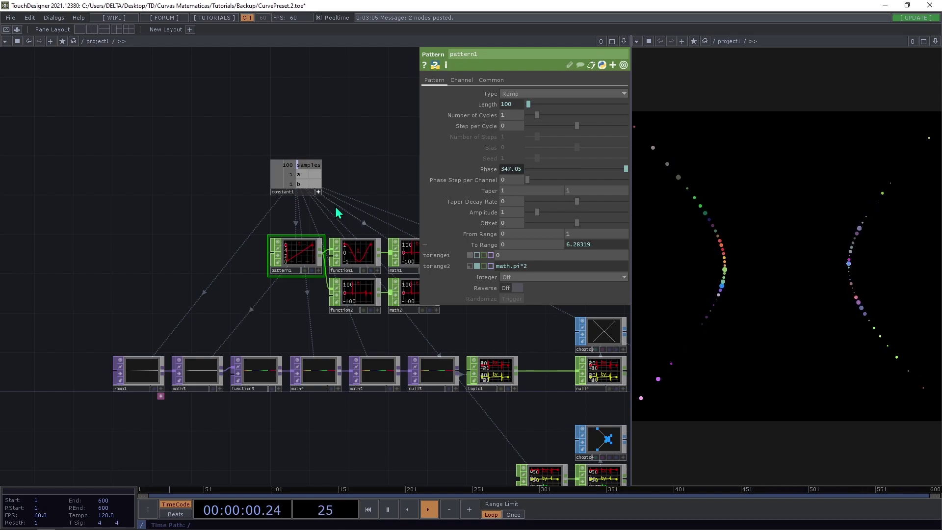
drag(371, 199, 114, 206)
scroll(144, 223, down, 2)
scroll(291, 278, down, 5)
scroll(248, 231, up, 8)
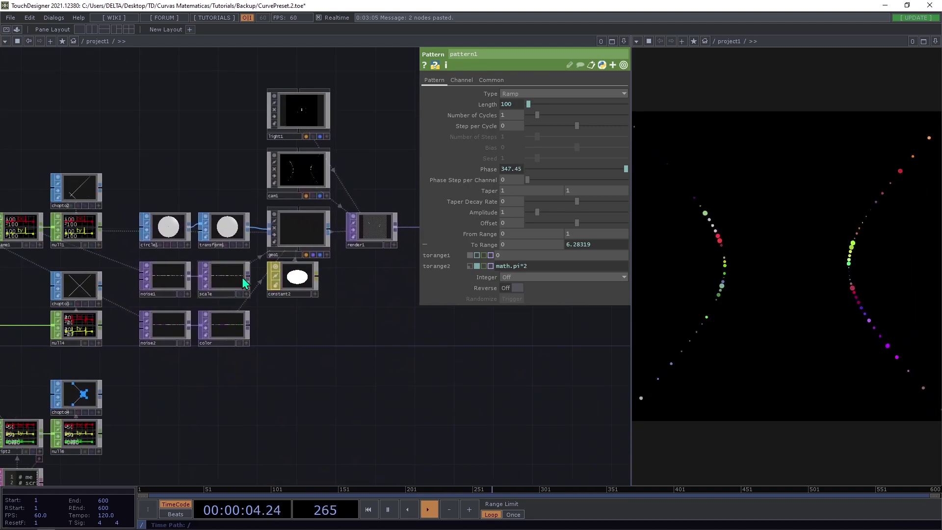
Set noise1's Amplitude to 5 and its Offset to 1.
click(180, 284)
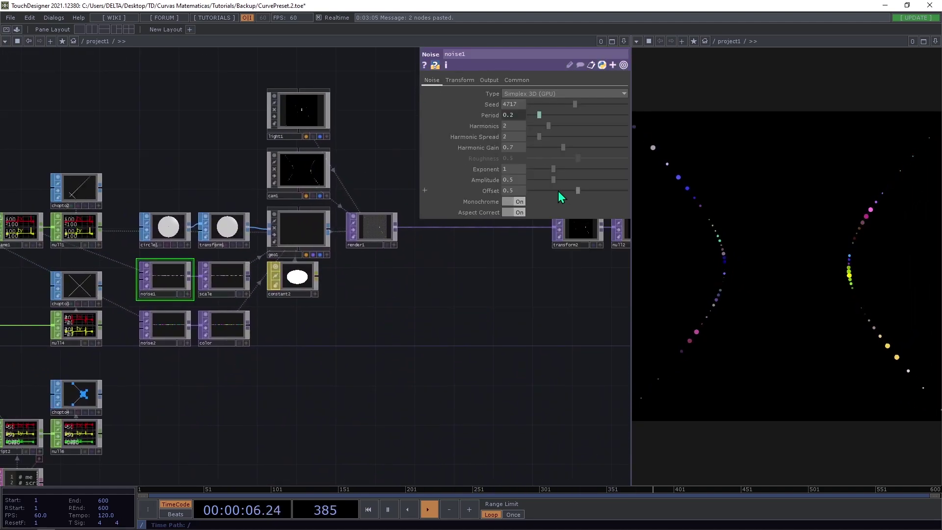
text(5)
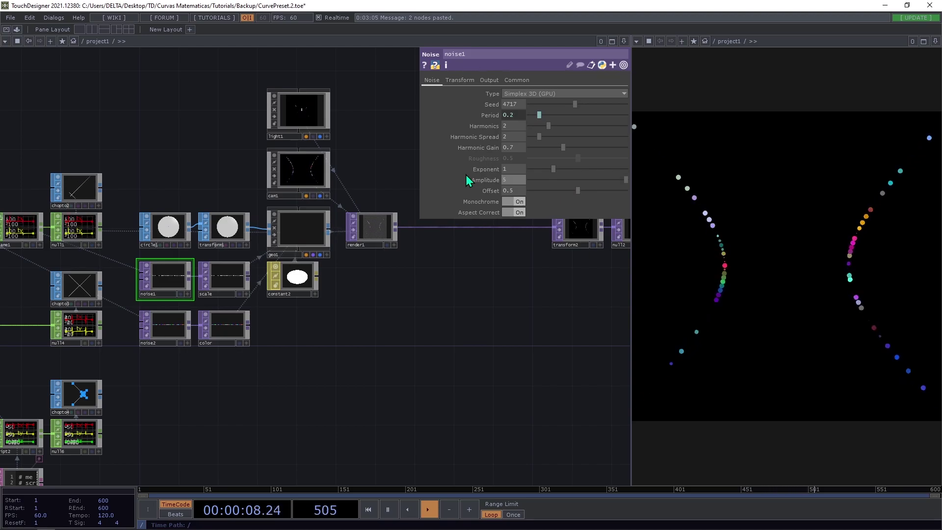
key(Tab)
text(1)
key(Return)
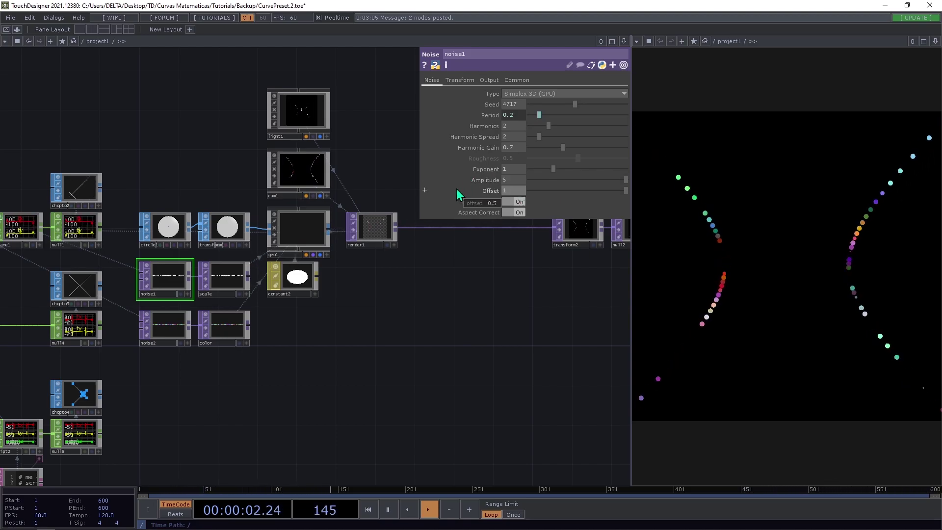
Set noise1's Period expression to 1/10 and its Seed to 1472.
click(513, 116)
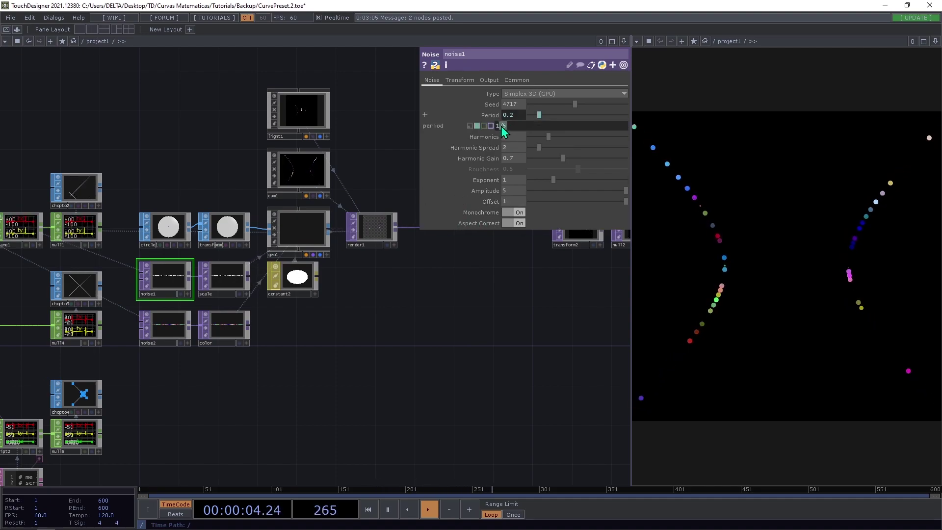
text(10)
key(Return)
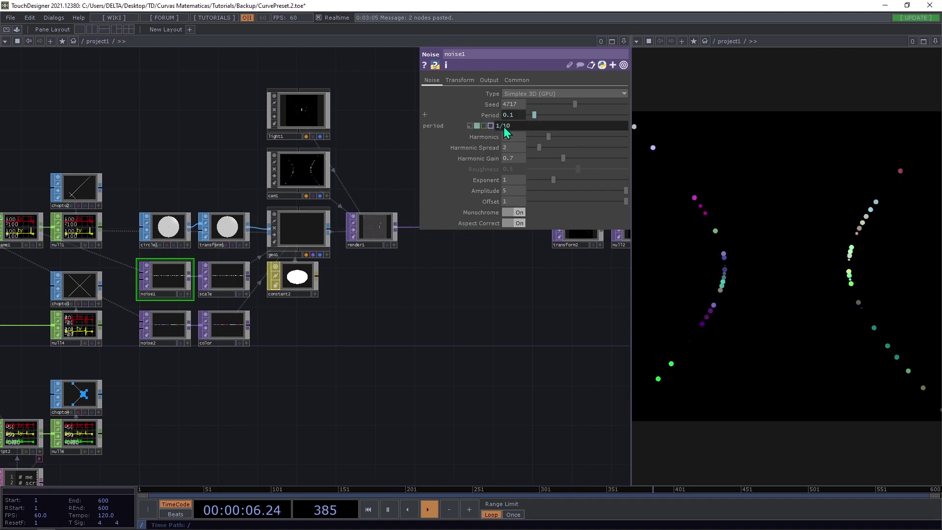
drag(572, 104, 545, 104)
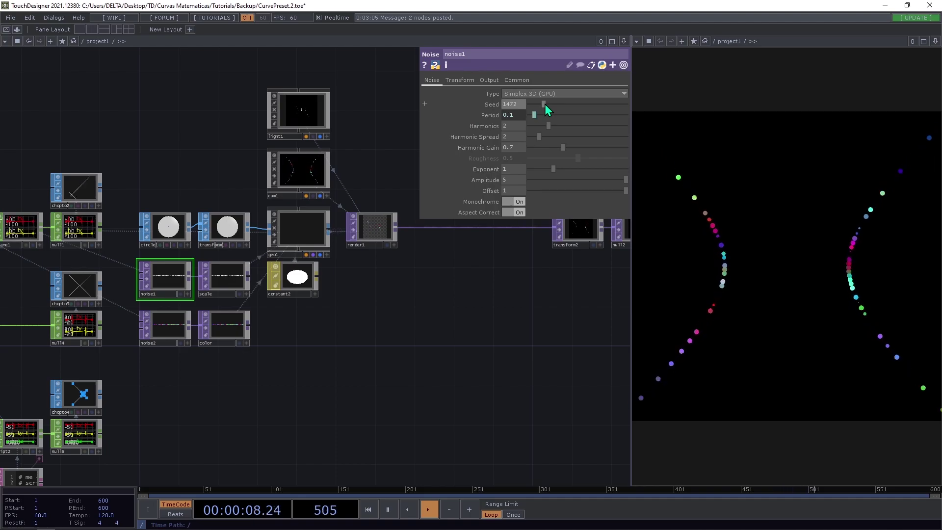
Set noise1's Offset and Amplitude both to 2.5 and its Period expression to 1/100.
drag(524, 189, 453, 187)
text(2.5)
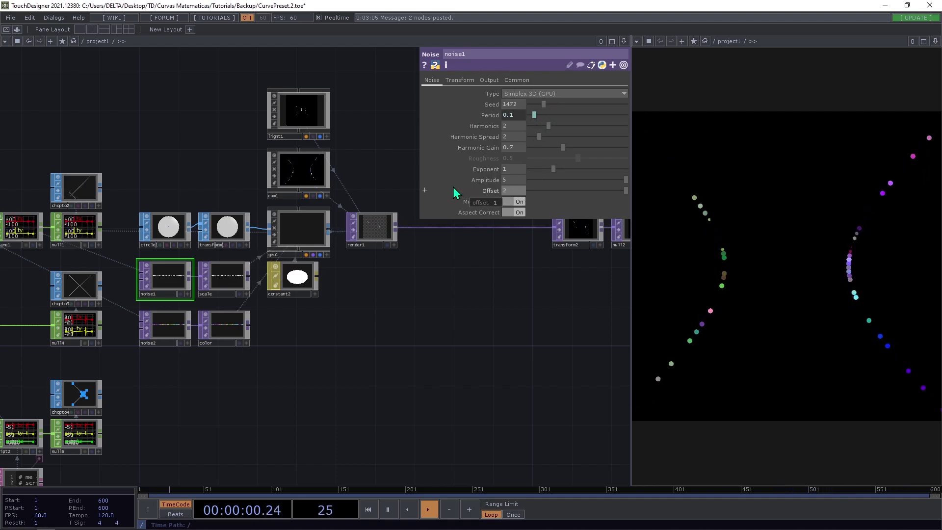
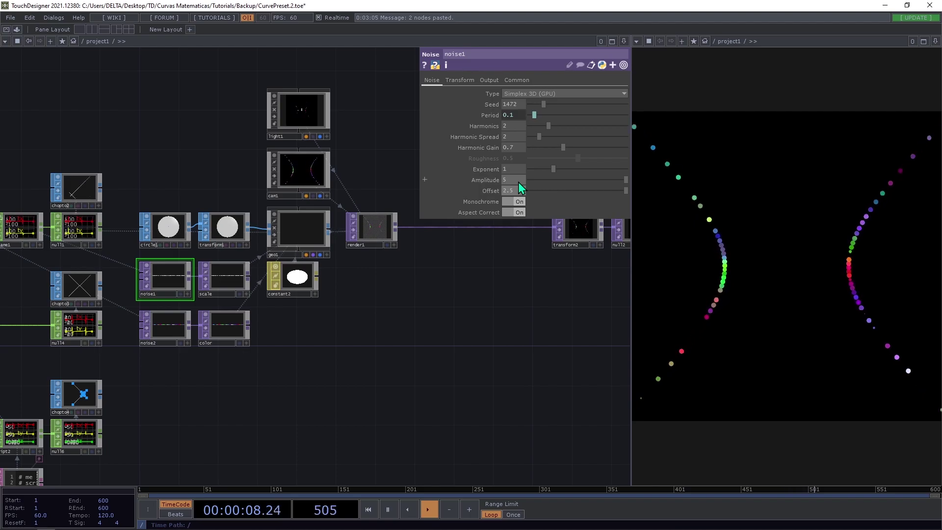
text(2.5)
key(Return)
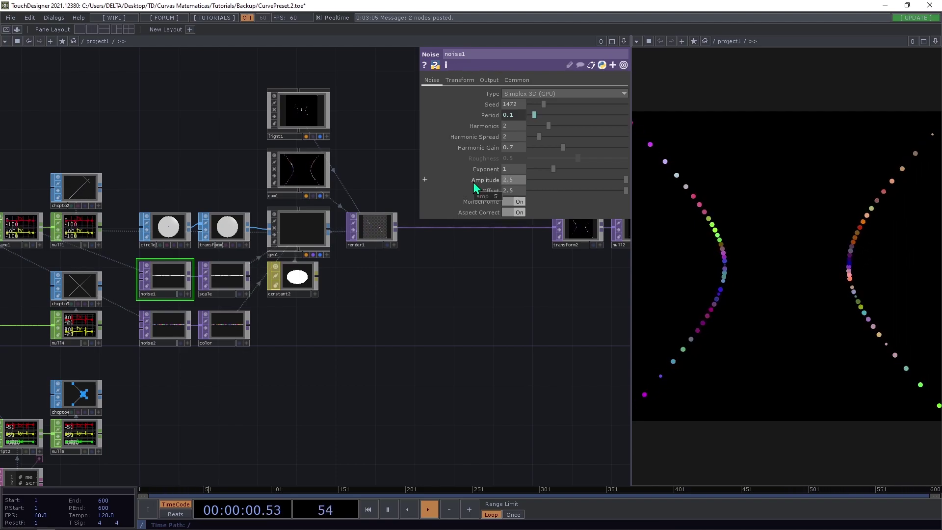
click(521, 118)
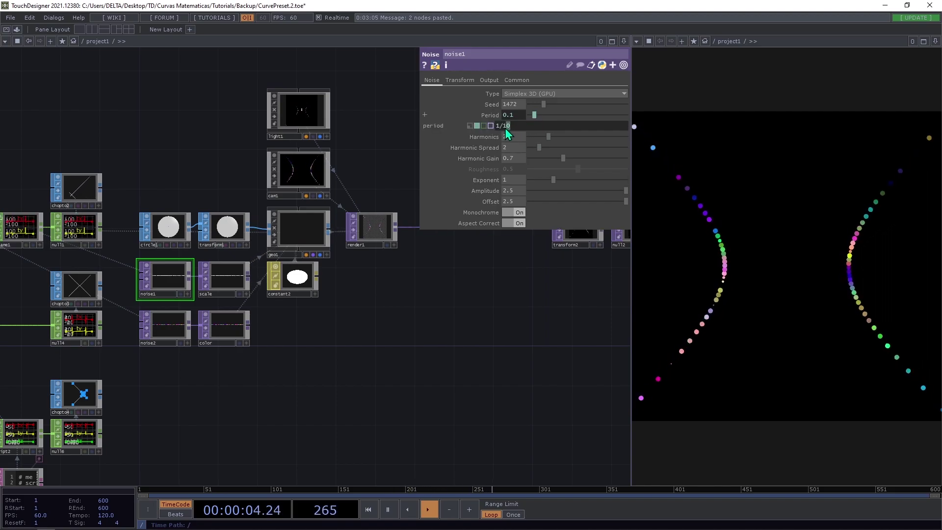
text(0)
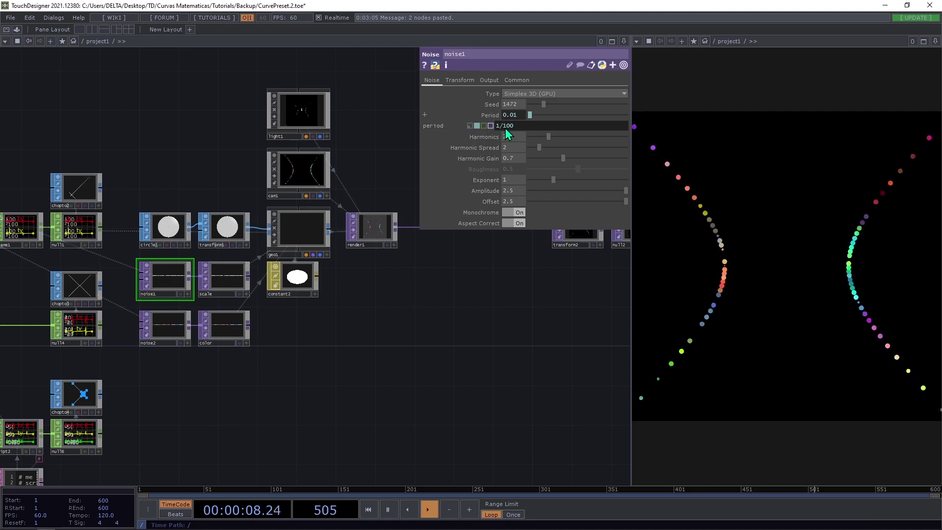
Lower the a and b values in constant1 to narrow the curve.
text(h)
drag(245, 178, 418, 193)
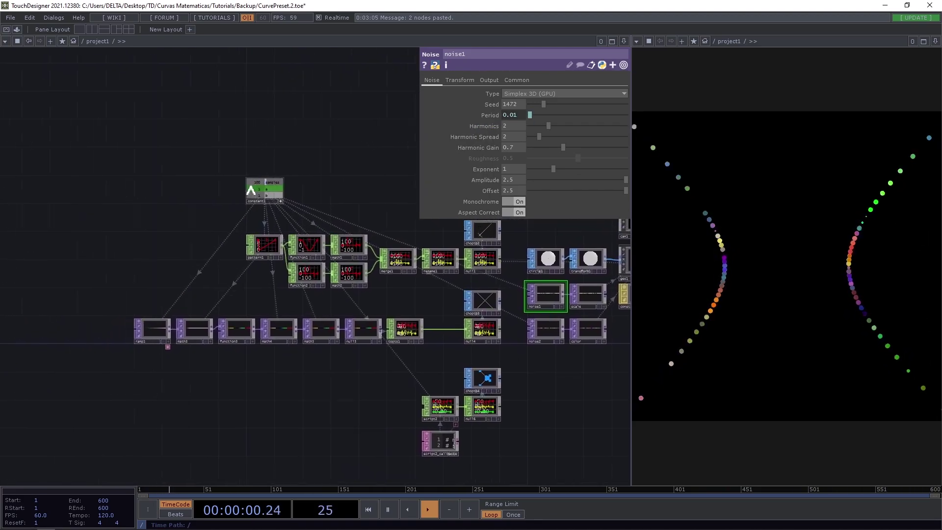
click(281, 202)
click(273, 195)
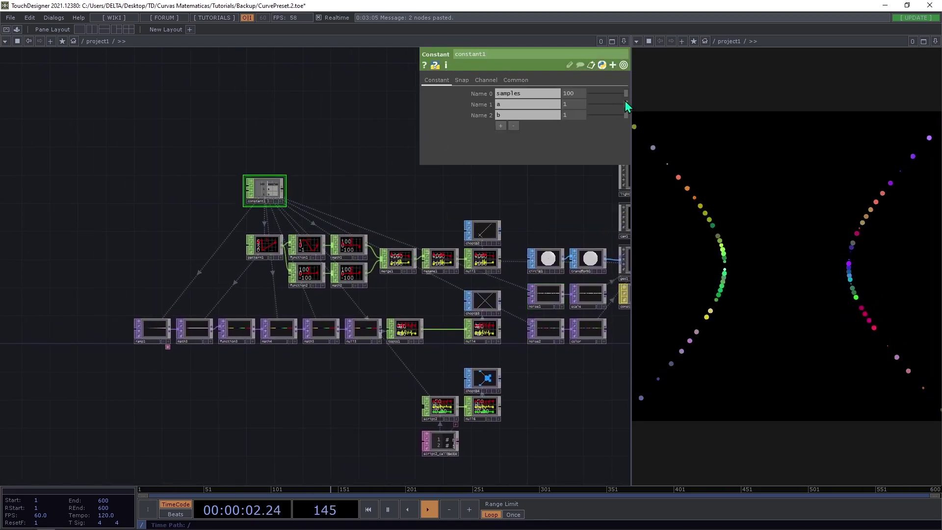
drag(623, 104, 606, 119)
Replace noise2's Period expression with a constant value of 5.
drag(436, 201, 269, 193)
scroll(386, 324, up, 5)
click(399, 336)
click(432, 80)
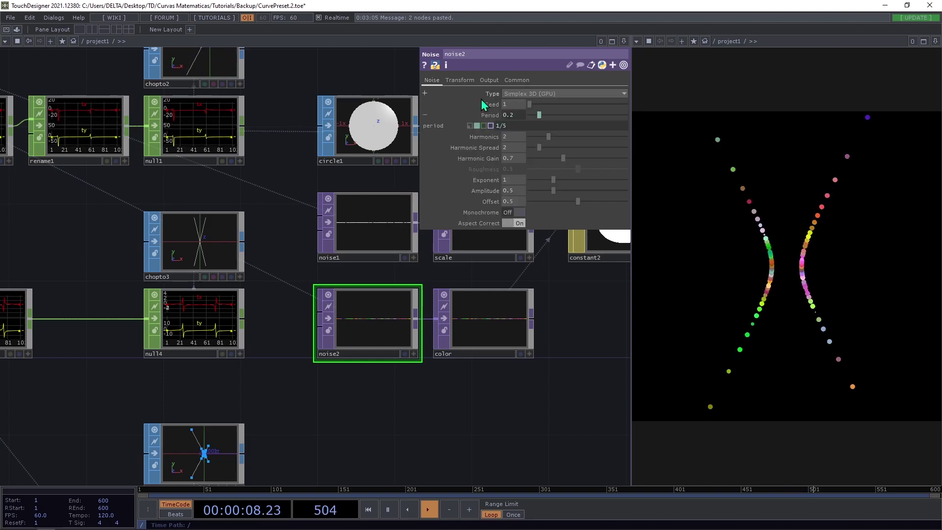
drag(539, 117, 626, 116)
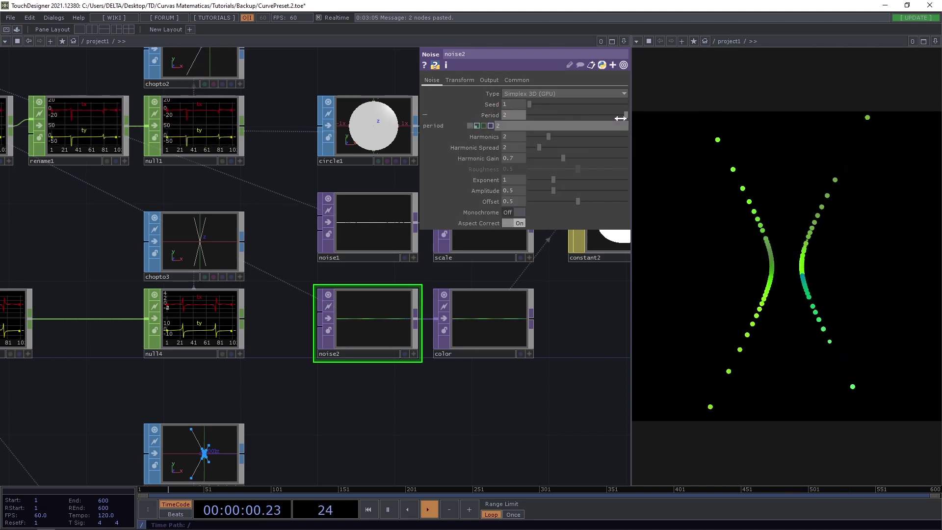
text(5)
key(Return)
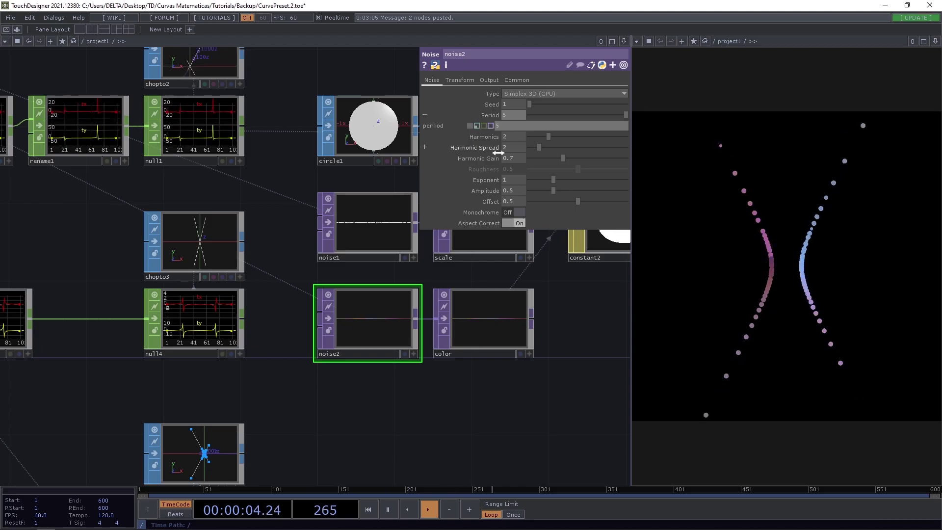
Slow the curve's motion by setting pattern1's Phase expression to absTime.seconds*0.05.
scroll(412, 254, down, 3)
scroll(412, 254, down, 2)
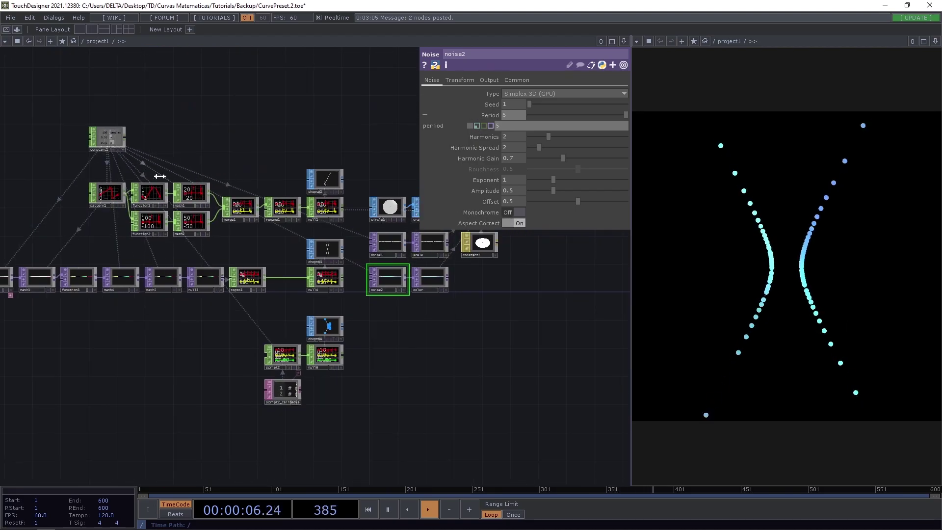
click(107, 192)
click(517, 170)
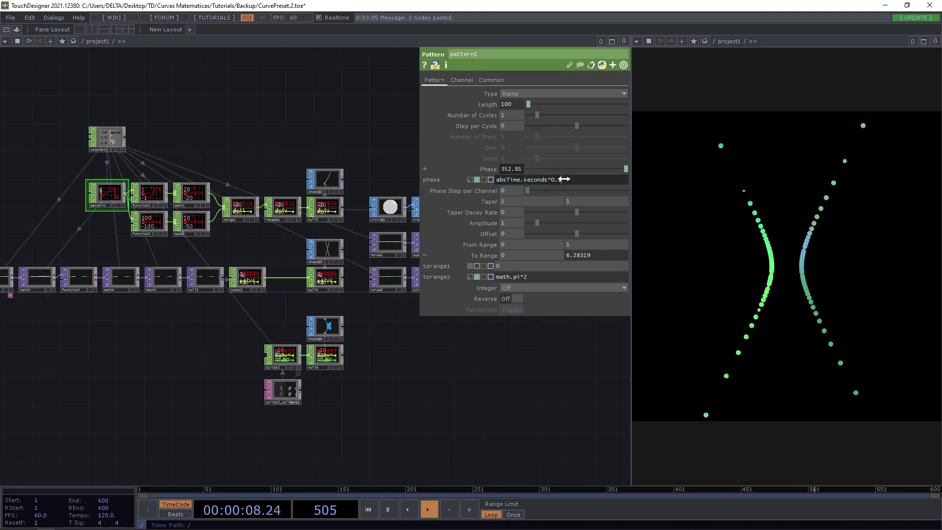
text(5)
key(Return)
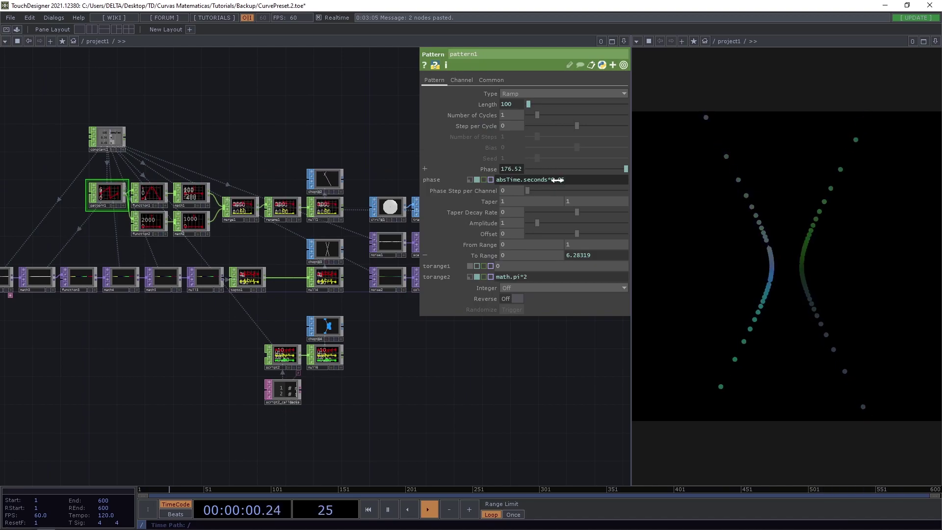
Change noise2's Seed to 4772 to vary the instance colors.
drag(474, 363, 382, 326)
scroll(333, 280, up, 2)
click(321, 232)
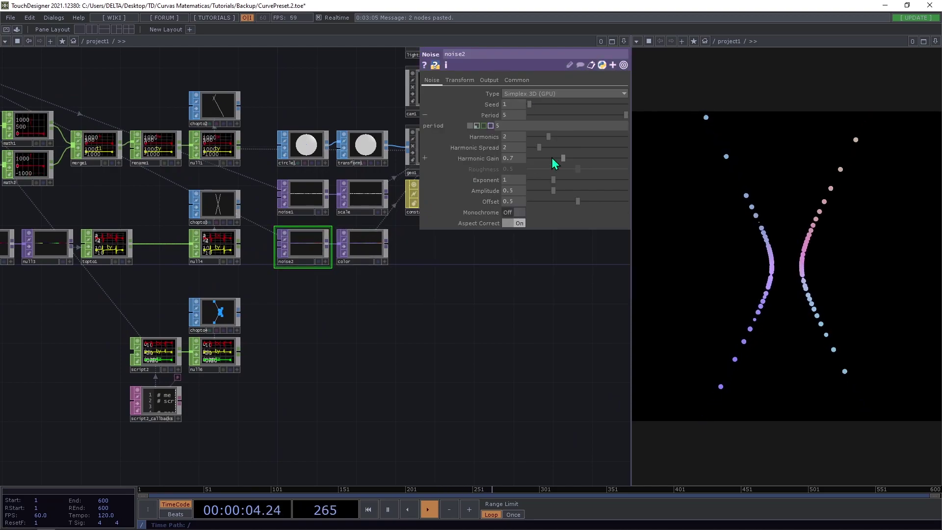
drag(530, 106, 575, 150)
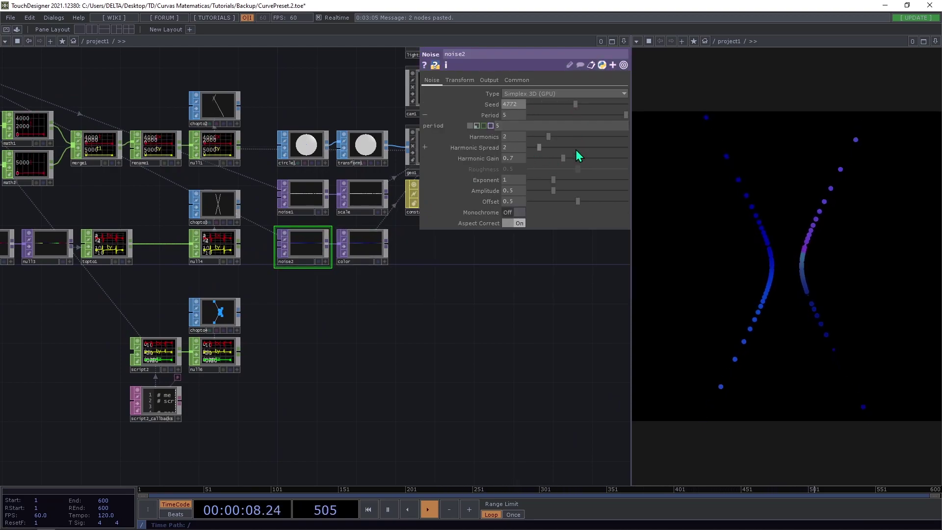
Add the bloom image filter from the Palette and insert it between render1 and transform2.
drag(564, 273, 480, 337)
drag(418, 283, 280, 349)
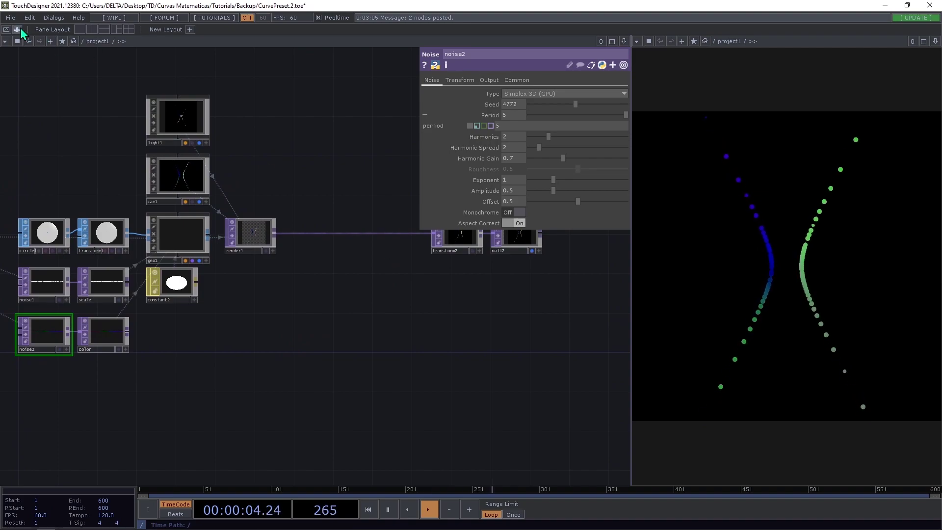
click(17, 29)
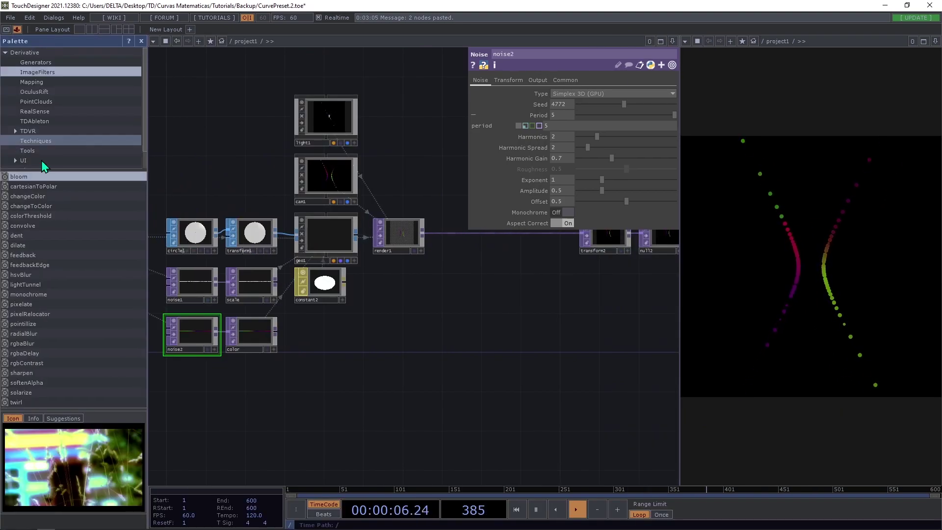
drag(29, 177, 437, 236)
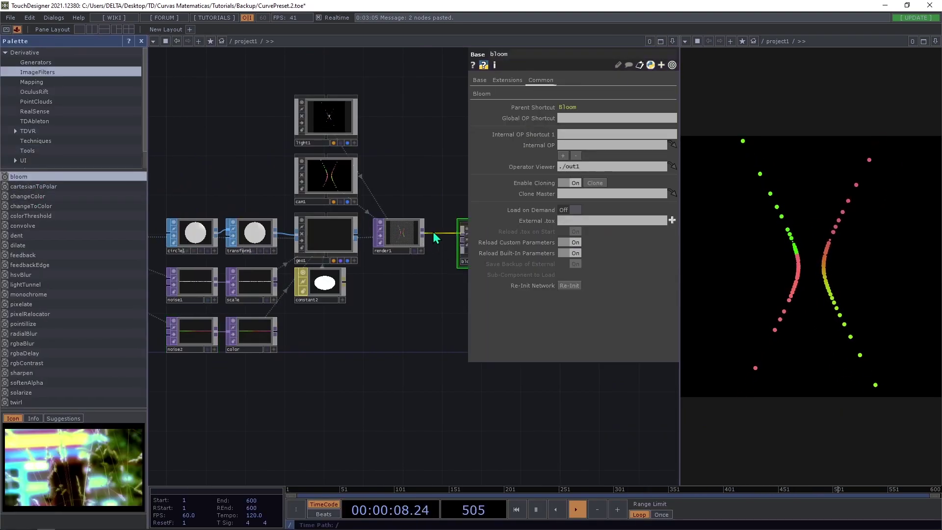
click(142, 40)
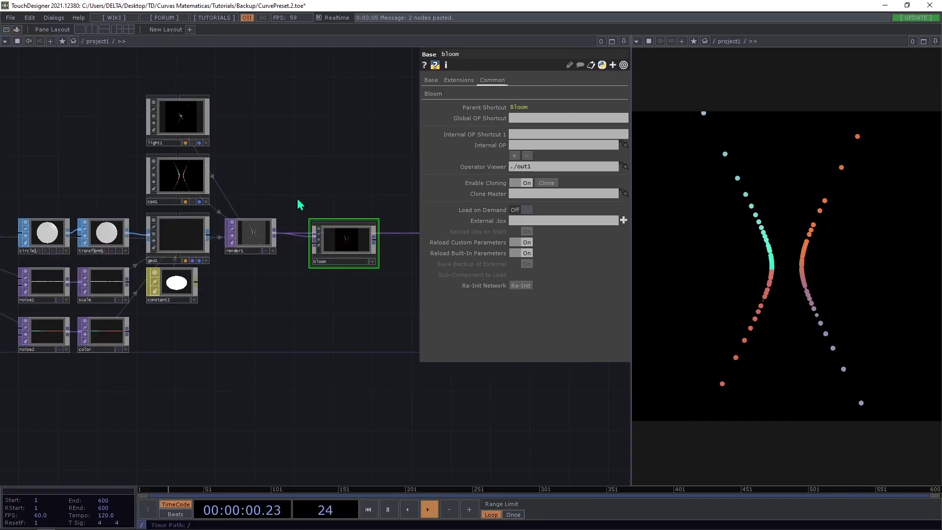
mouse_move(375, 238)
mouse_down()
mouse_move(398, 237)
mouse_move(367, 225)
mouse_up()
Set bloom's Threshold to 0.05, Intensity to 0.42, Bloom Level to 0.538, and both Glow Level and Ramp Glow Level to 0.
click(437, 93)
drag(585, 135, 537, 158)
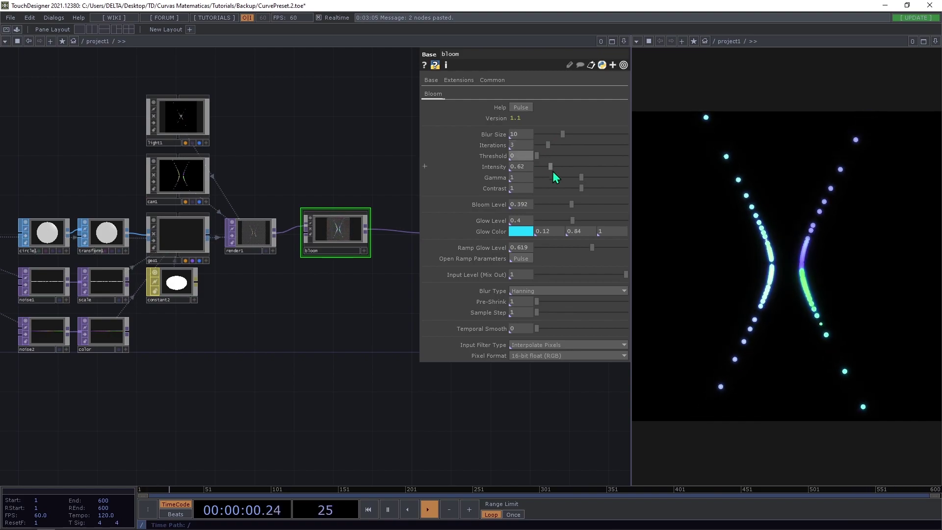
drag(548, 219, 517, 224)
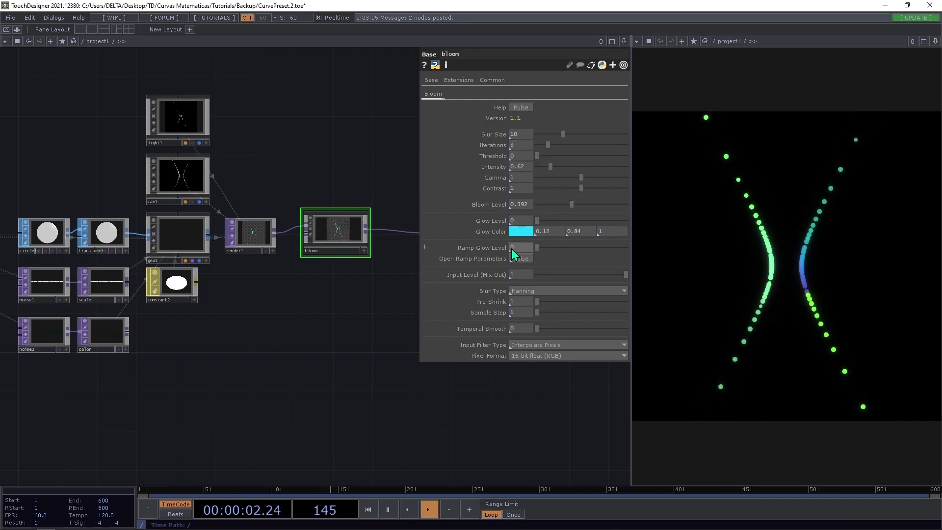
drag(570, 205, 586, 204)
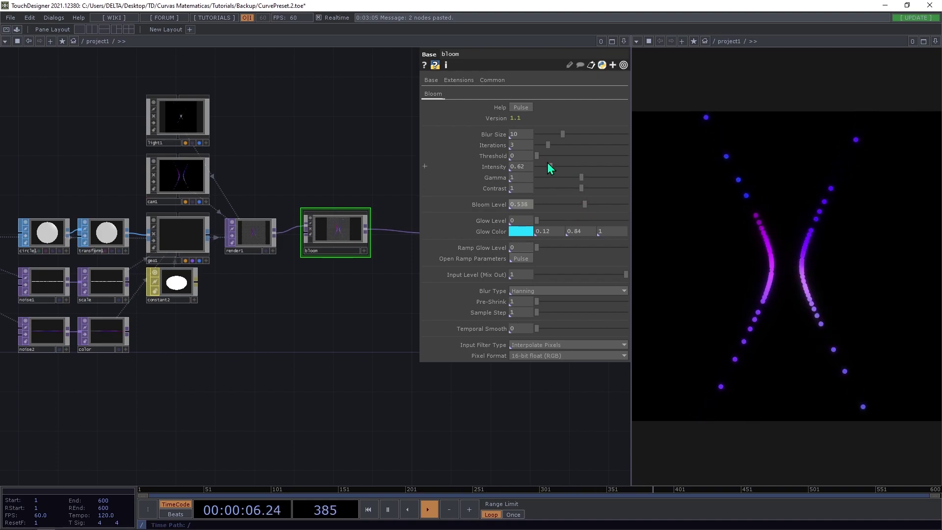
drag(538, 156, 551, 166)
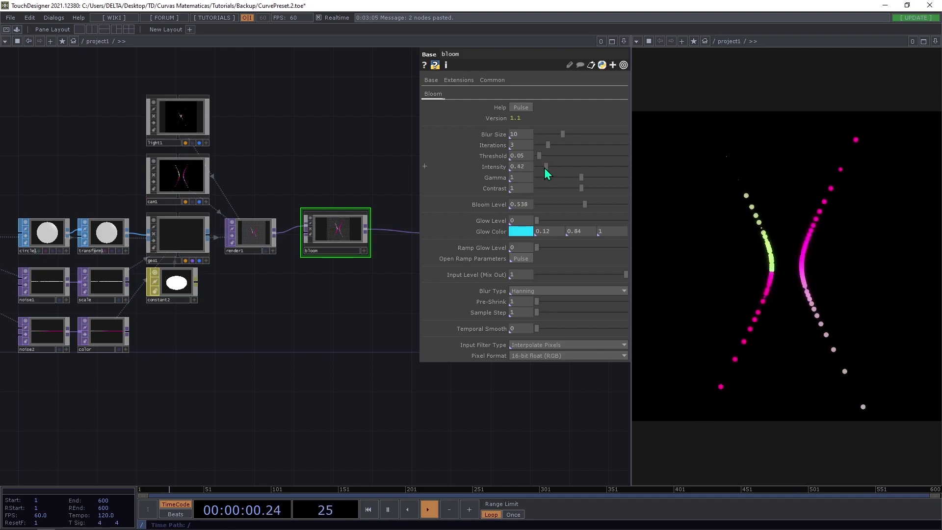
Set noise1's Offset to 0 and its Amplitude to 25.
drag(306, 168, 374, 163)
click(122, 284)
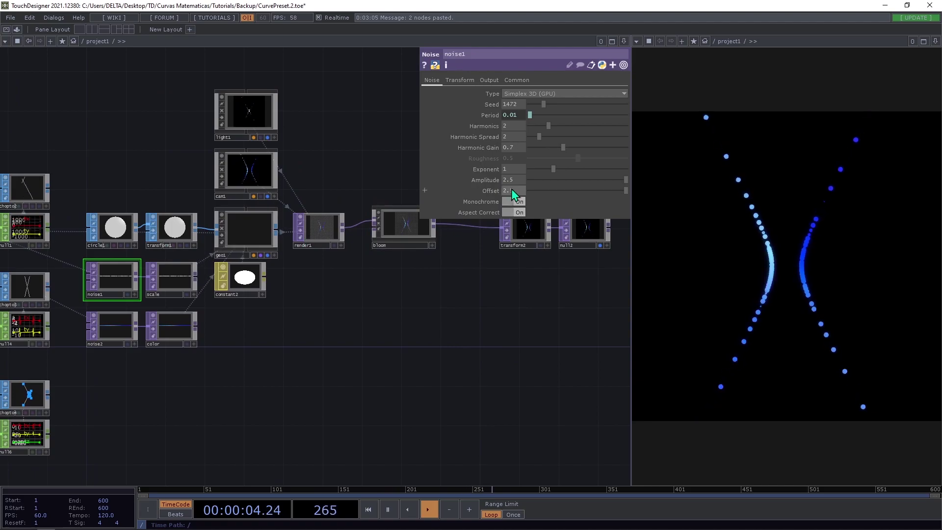
text(0)
key(Return)
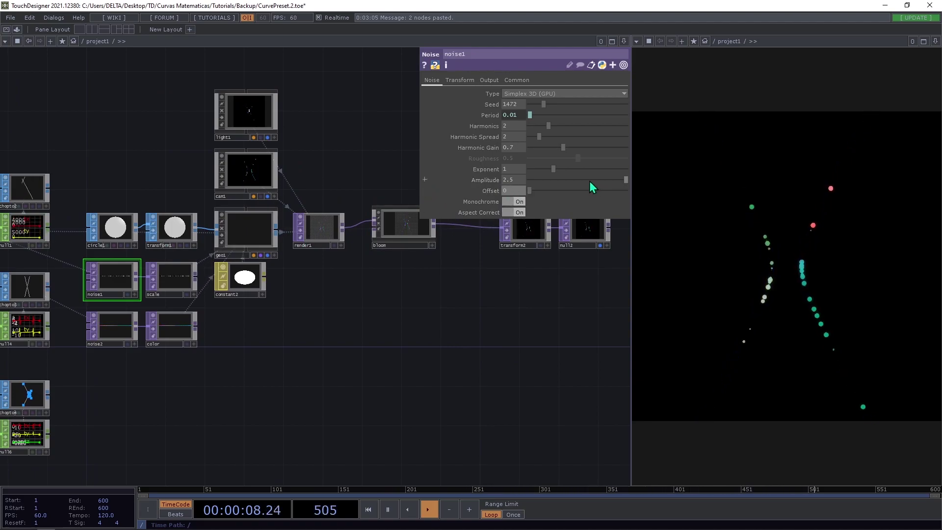
drag(518, 178, 412, 175)
text(5)
key(Return)
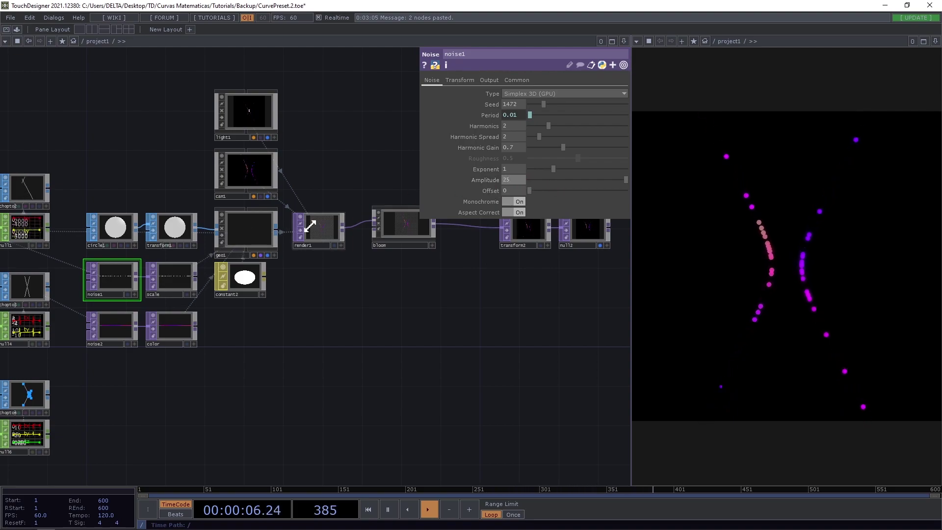
Inspect the Uniform Scale expression of transform1.
click(158, 245)
click(511, 168)
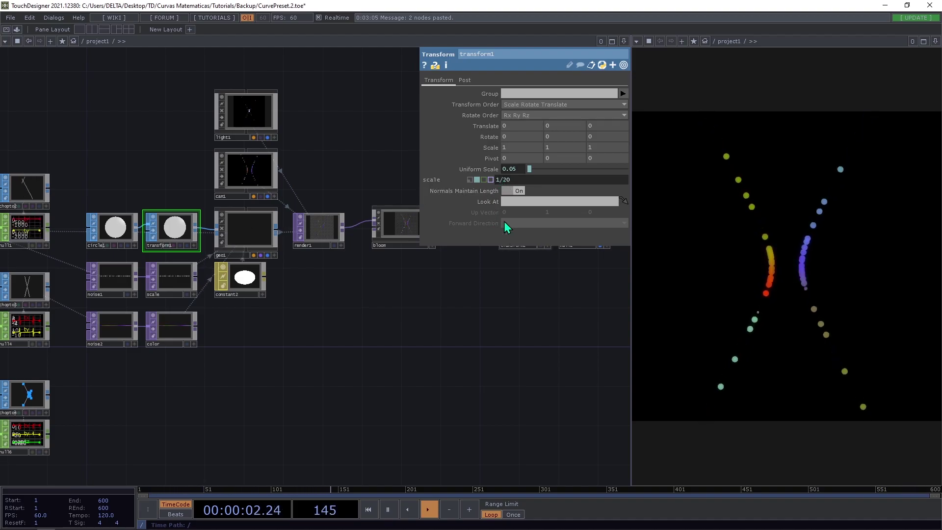
click(495, 361)
drag(496, 361, 523, 362)
Set constant1's a value to 0.19 and its b value to 1.
drag(172, 137, 569, 243)
click(181, 240)
drag(598, 104, 638, 118)
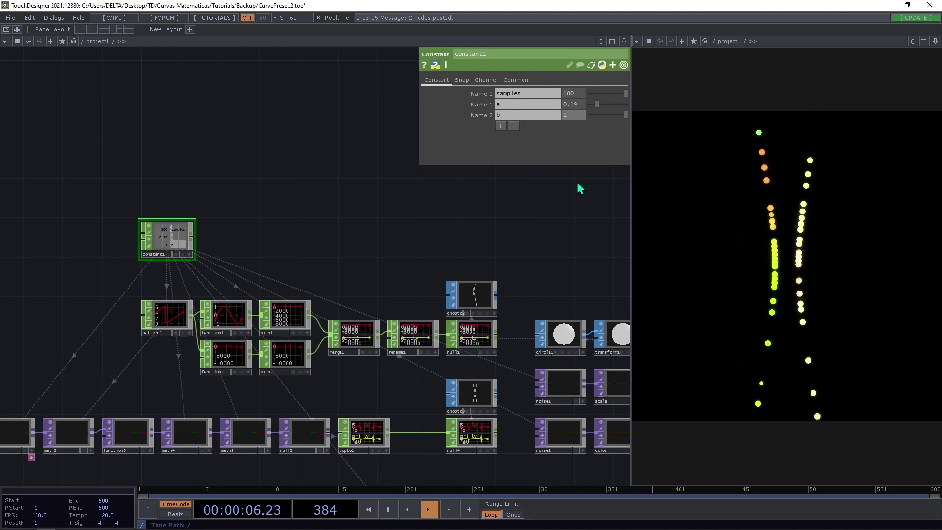
Set the Pixel Format of both noise1 and noise2 to 32-bit float (RGBA).
drag(578, 240, 135, 188)
click(149, 338)
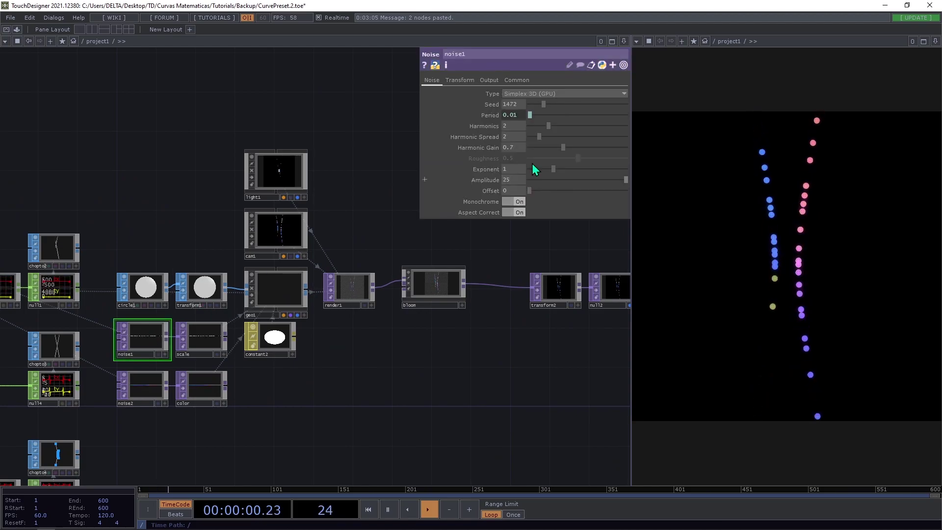
click(516, 80)
click(549, 202)
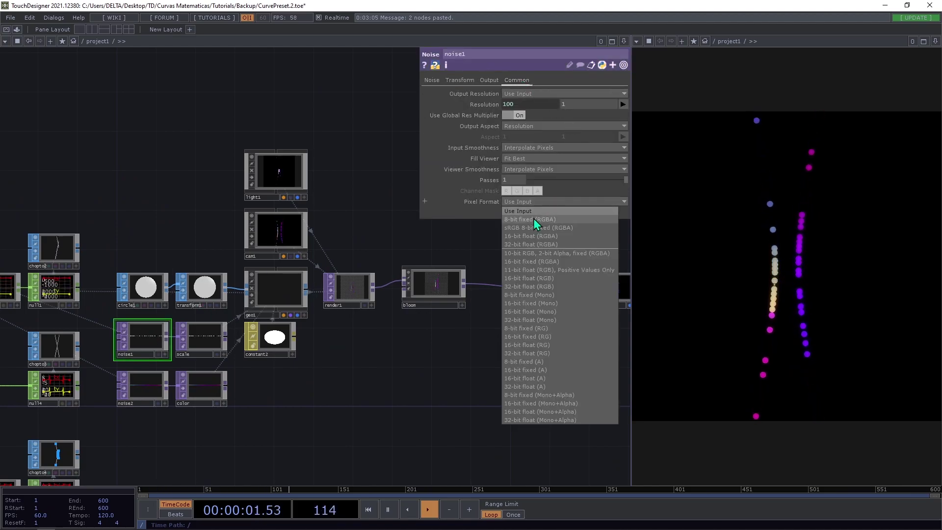
click(529, 245)
click(142, 388)
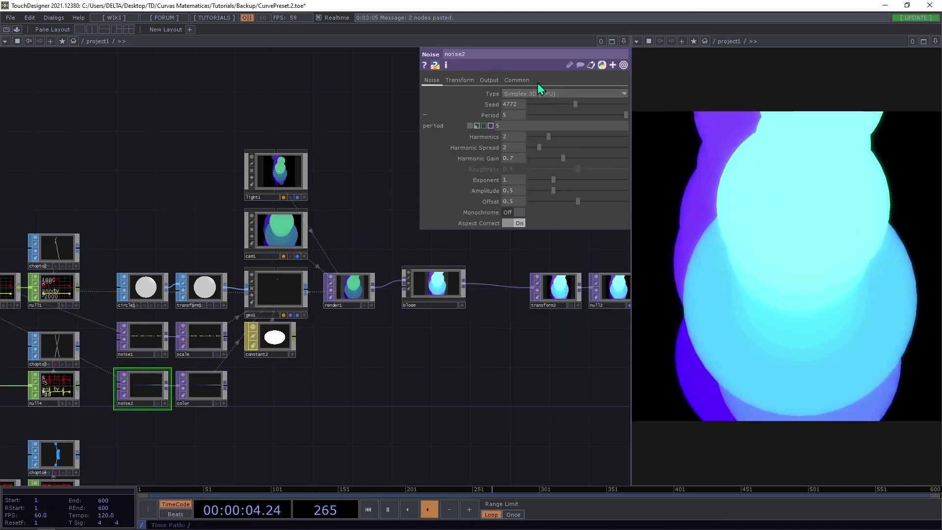
click(559, 201)
click(531, 244)
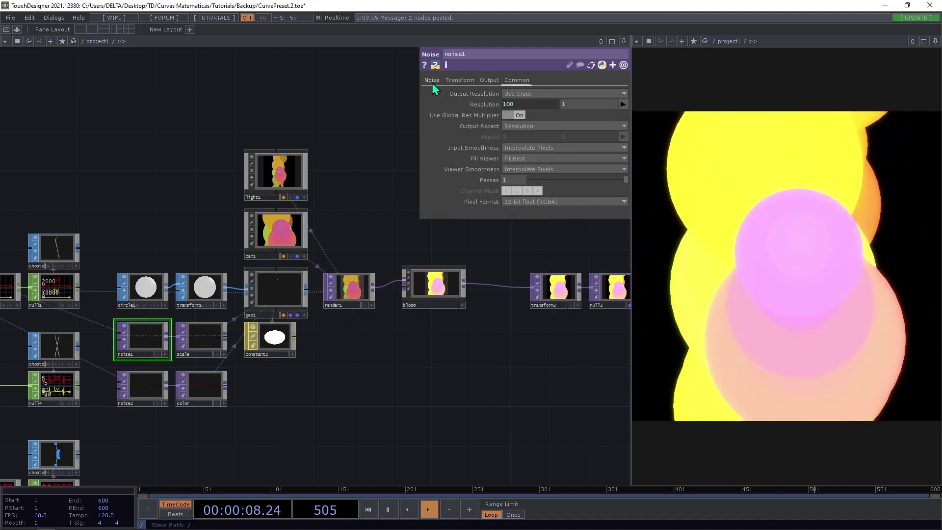
Lower noise1's Amplitude, trying 5 and 4 before settling on 2.
click(432, 80)
drag(515, 180, 453, 178)
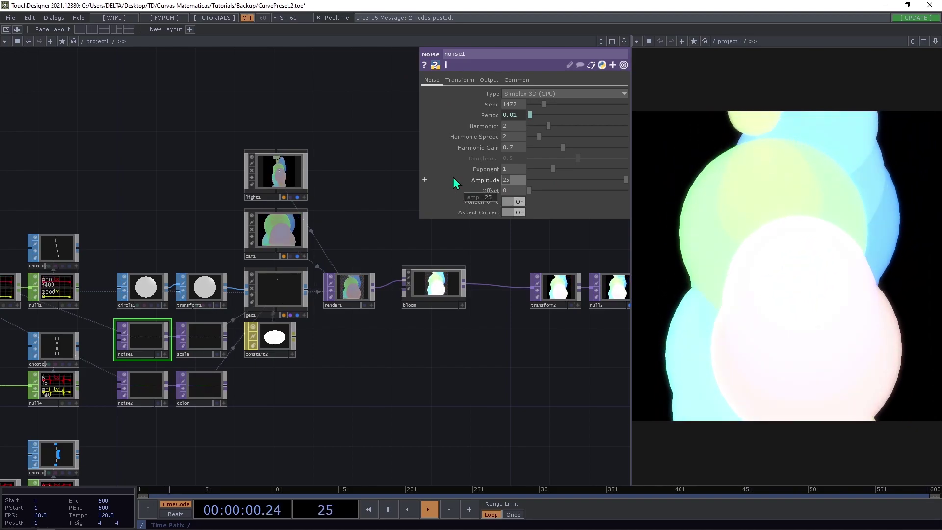
text(5)
key(Return)
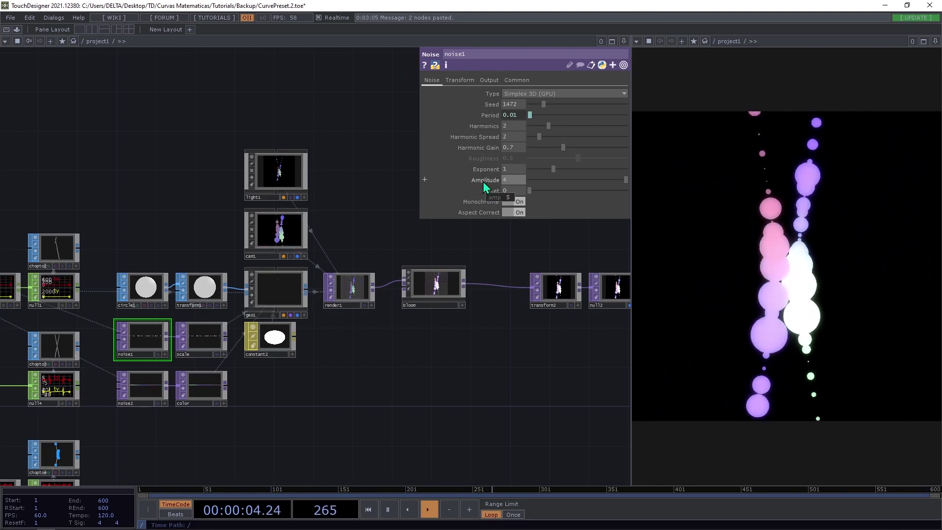
drag(508, 180, 485, 180)
text(4)
key(Return)
text(2)
key(Return)
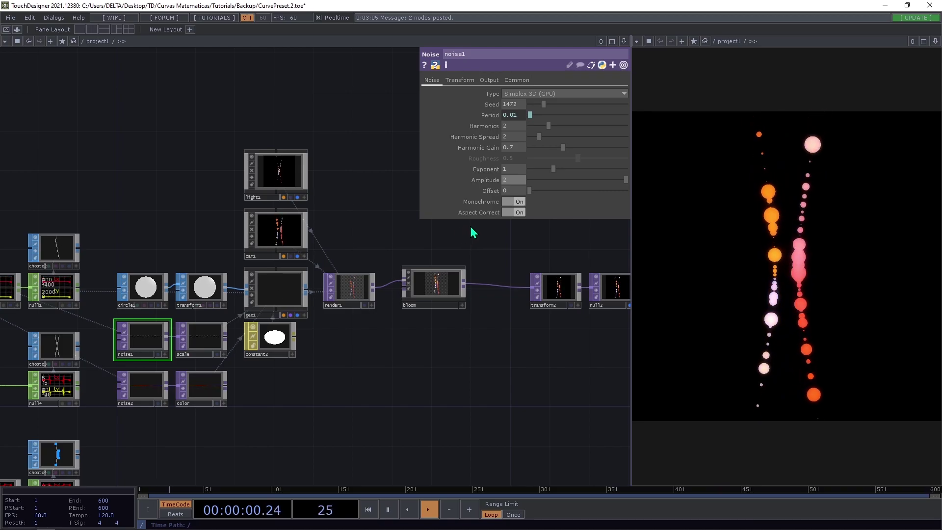
Duplicate the noise1 and scale nodes and place the copies below noise2 and color.
click(147, 385)
click(517, 80)
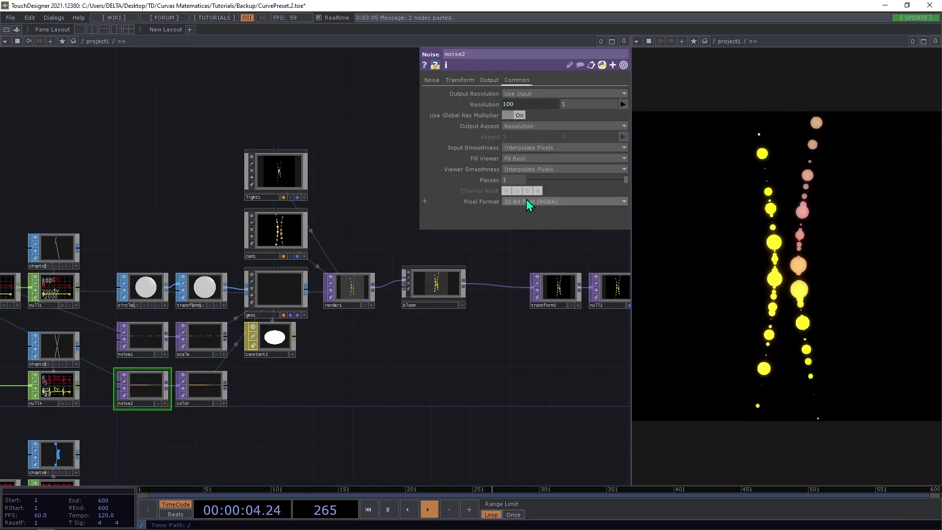
drag(272, 320, 325, 295)
drag(252, 405, 301, 335)
click(241, 246)
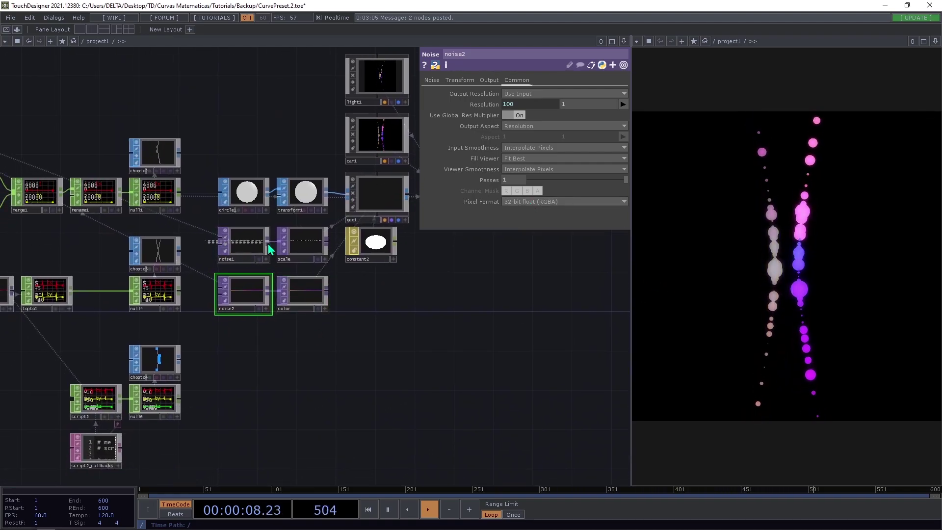
key(ctrl+v)
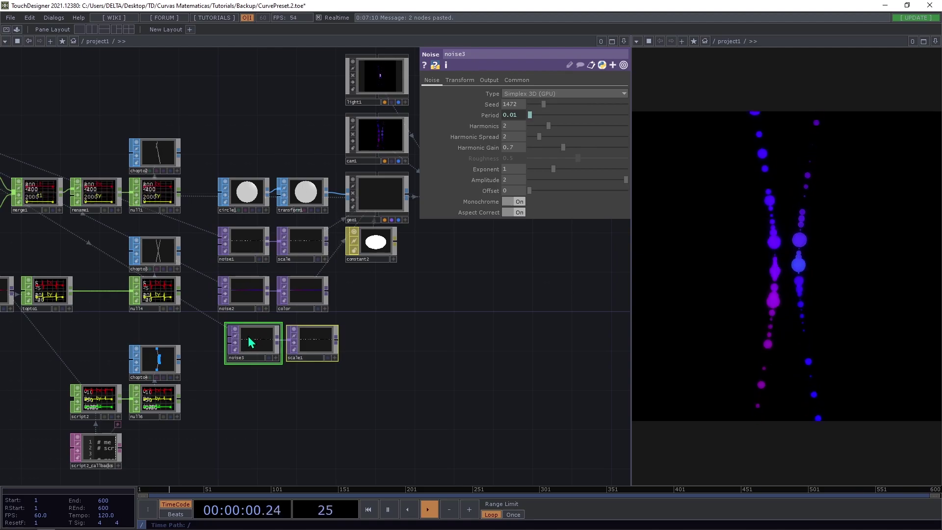
click(242, 347)
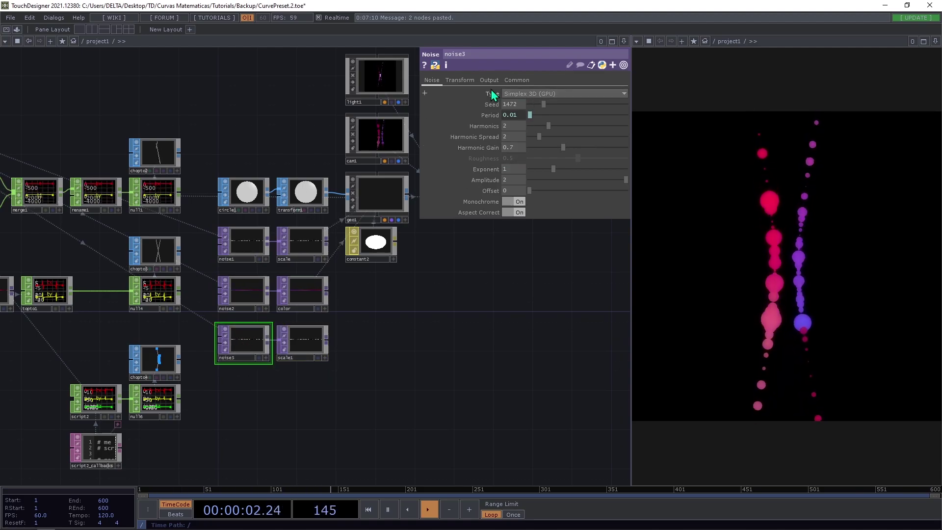
Set noise3's Seed to 6599, its transform Scale to 0.7 on all axes, and its Amplitude to 180.
drag(544, 104, 594, 104)
click(460, 80)
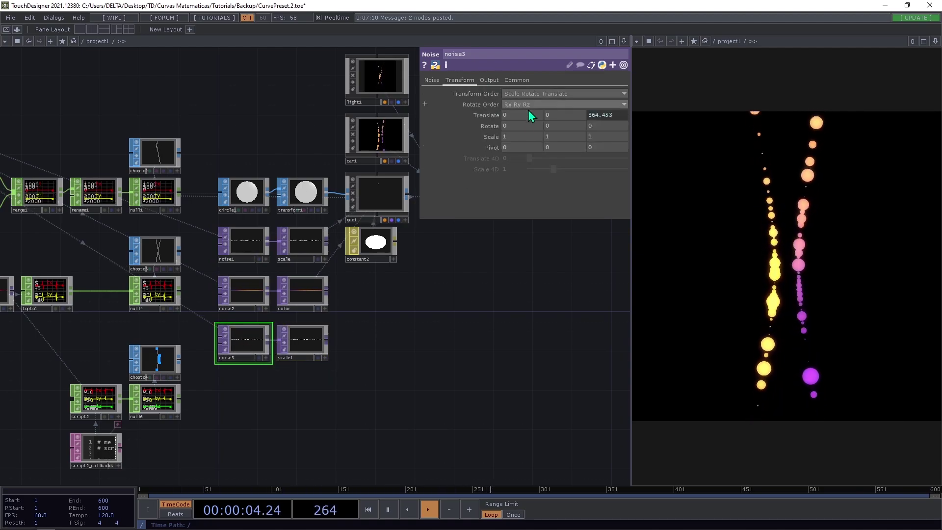
middle_drag(488, 136, 456, 136)
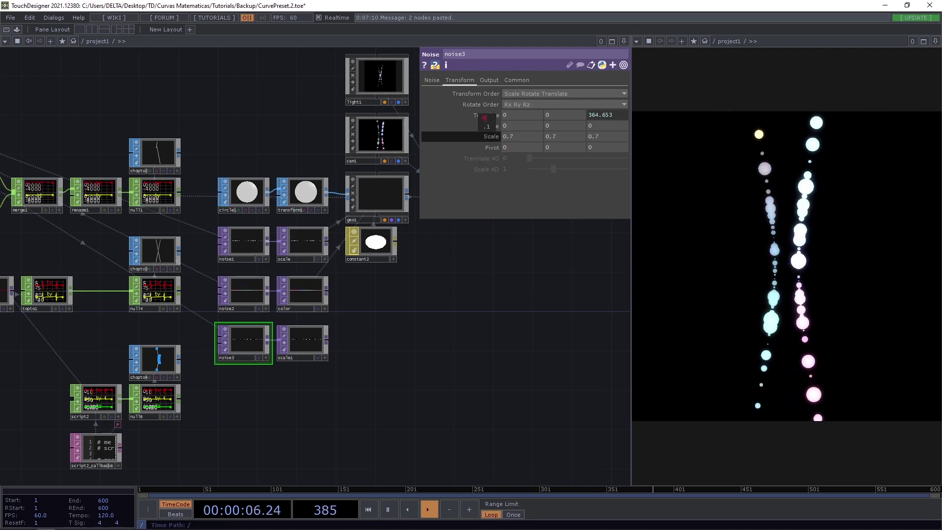
click(433, 80)
text(180)
key(Return)
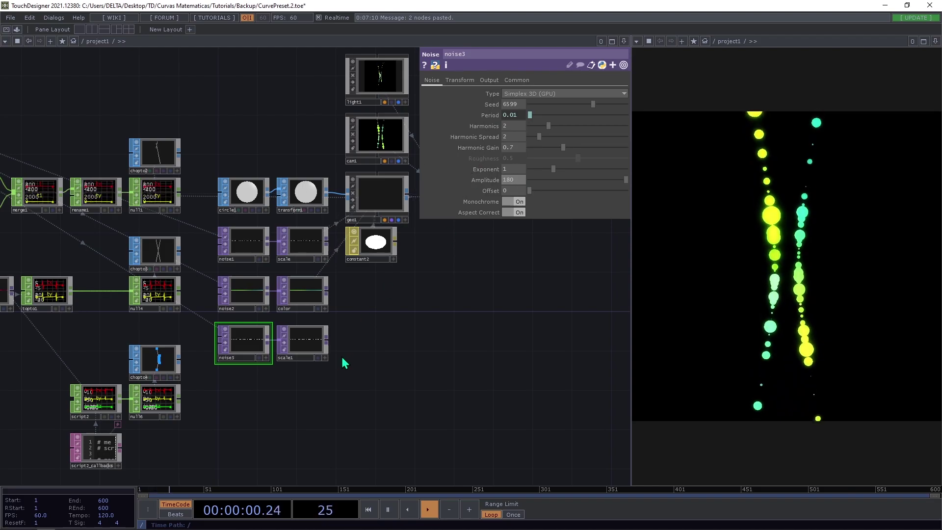
Rename the null after noise3 to rotation and assign it as geo1's Rotate OP to drive Rotate Z.
click(293, 361)
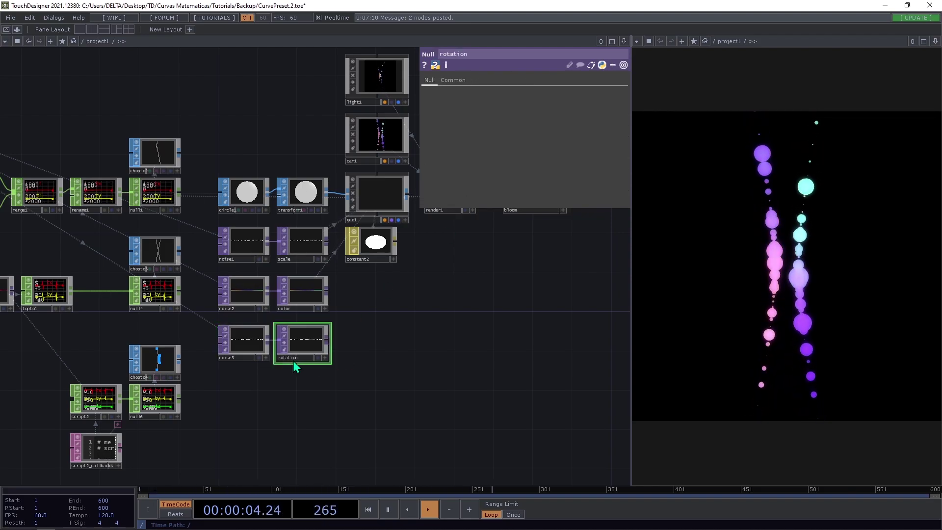
click(377, 196)
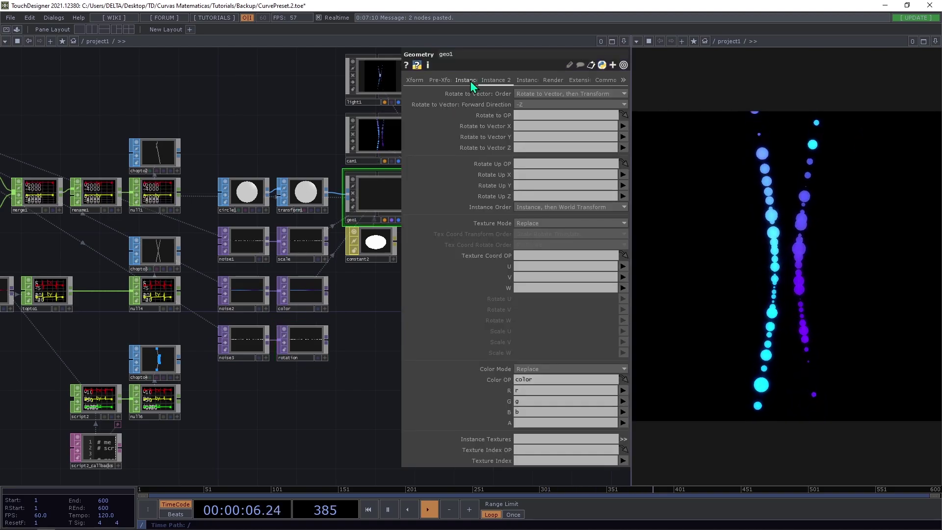
click(471, 81)
drag(302, 343, 534, 234)
click(622, 267)
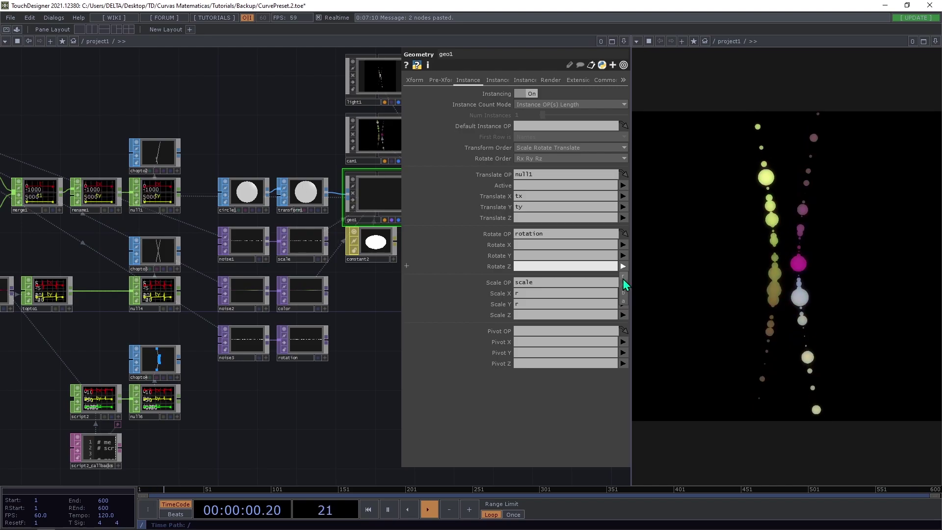
Set circle1's Divisions to 5 so the instances become pentagons.
click(251, 197)
drag(576, 190, 523, 190)
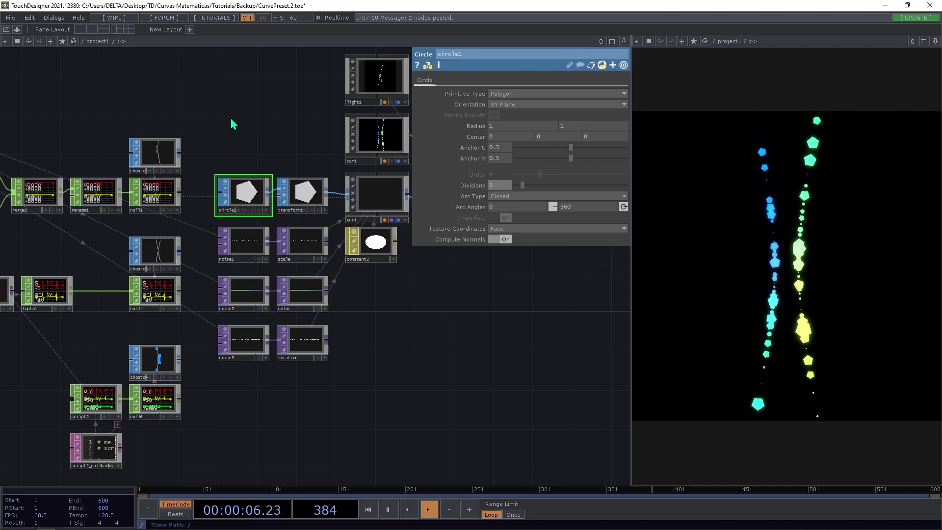
Set the samples value in constant1 to 200.
drag(108, 126, 285, 145)
drag(68, 123, 224, 131)
click(200, 127)
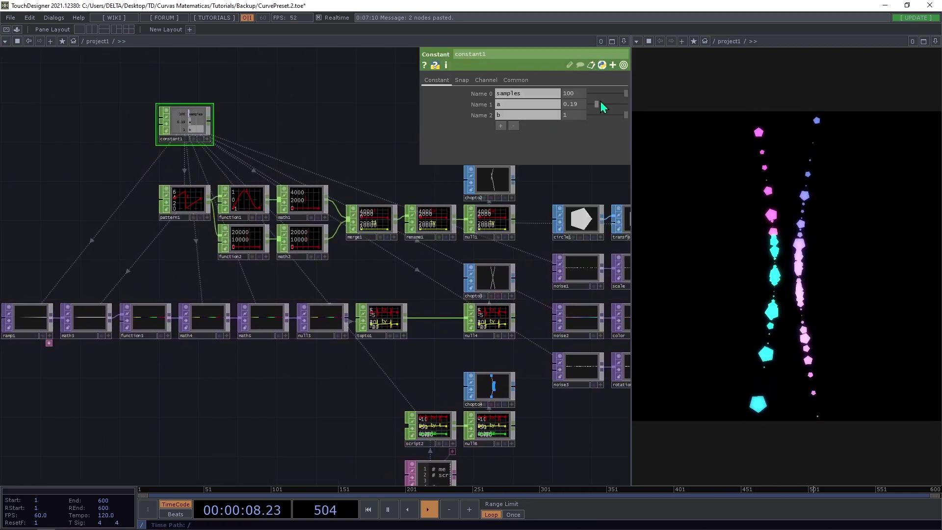
click(622, 94)
drag(626, 94, 590, 94)
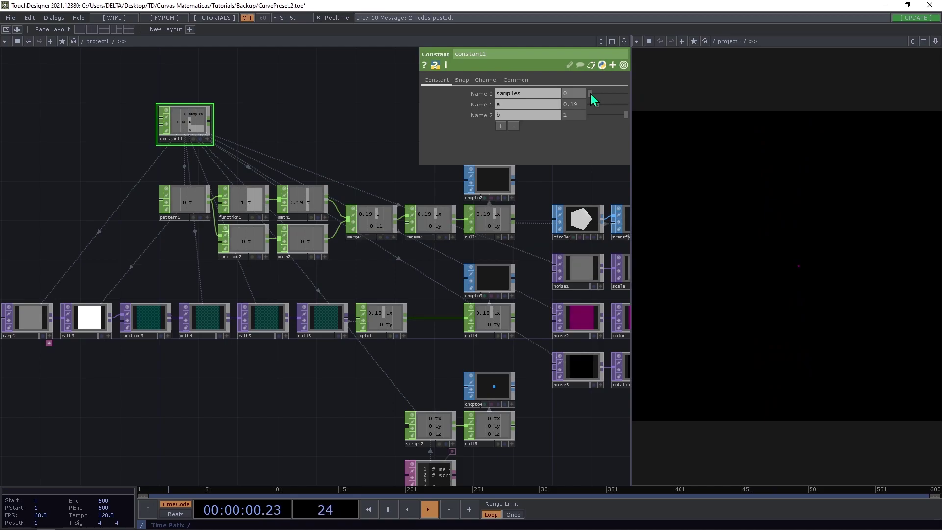
text(200)
key(Return)
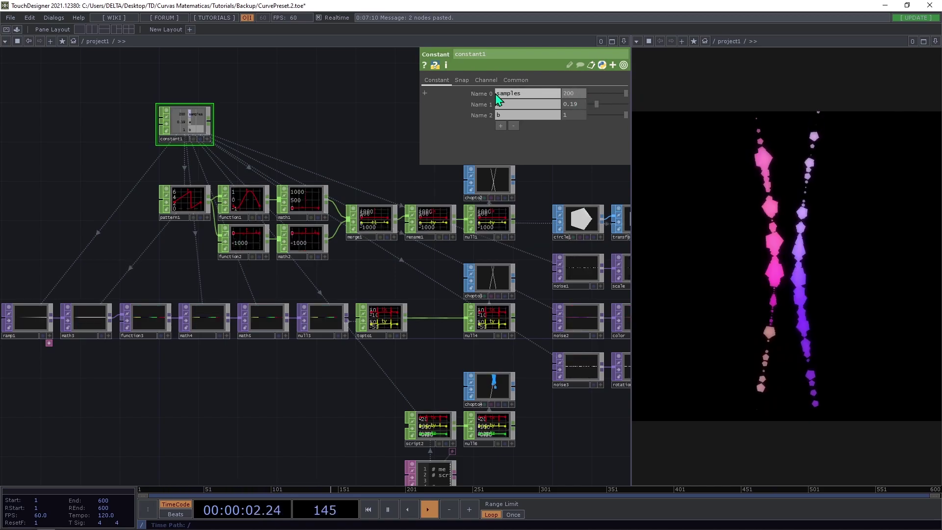
Set constant1's a value to 0.31 and its b value to 0.51.
mouse_move(597, 104)
mouse_down()
mouse_move(617, 104)
mouse_move(624, 116)
mouse_move(609, 119)
mouse_move(603, 107)
mouse_up()
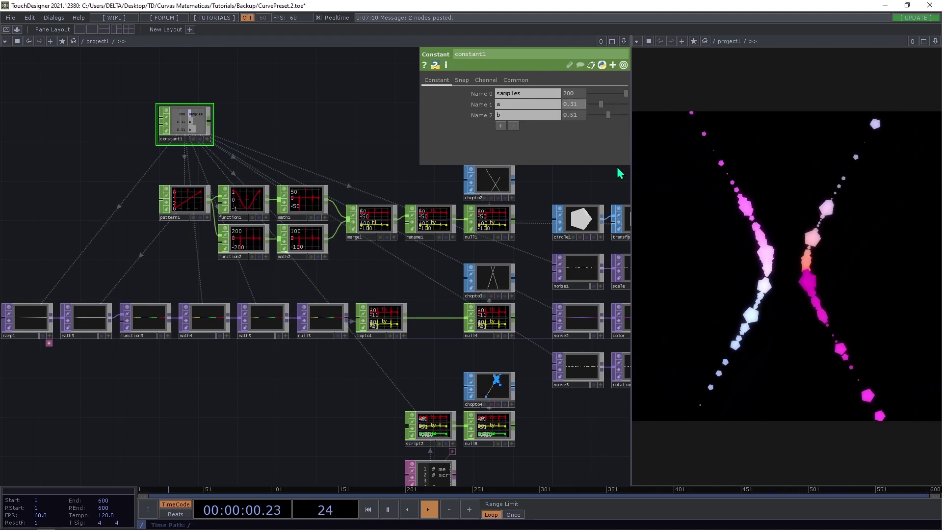
scroll(350, 231, down, 5)
drag(506, 280, 354, 273)
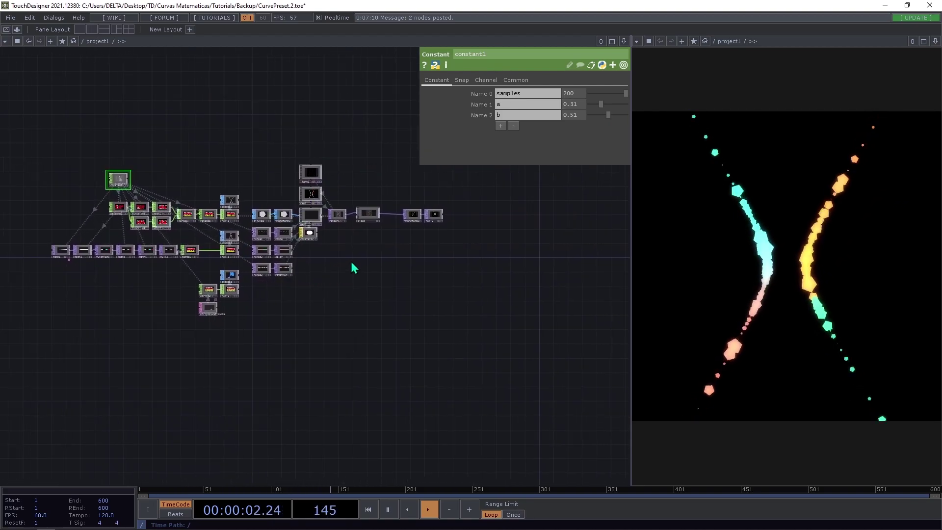